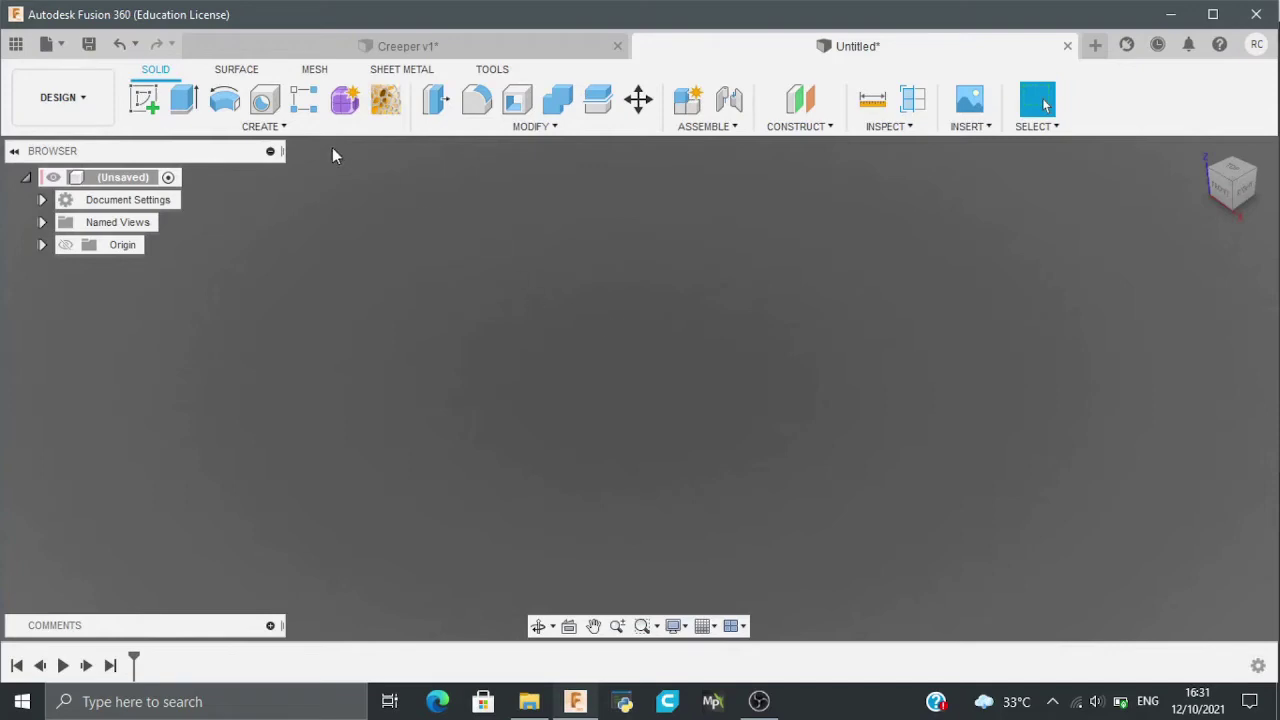
Start a sketch on the vertical origin plane and draw the first 30 by 40 mm leg rectangle
left_click(144, 98)
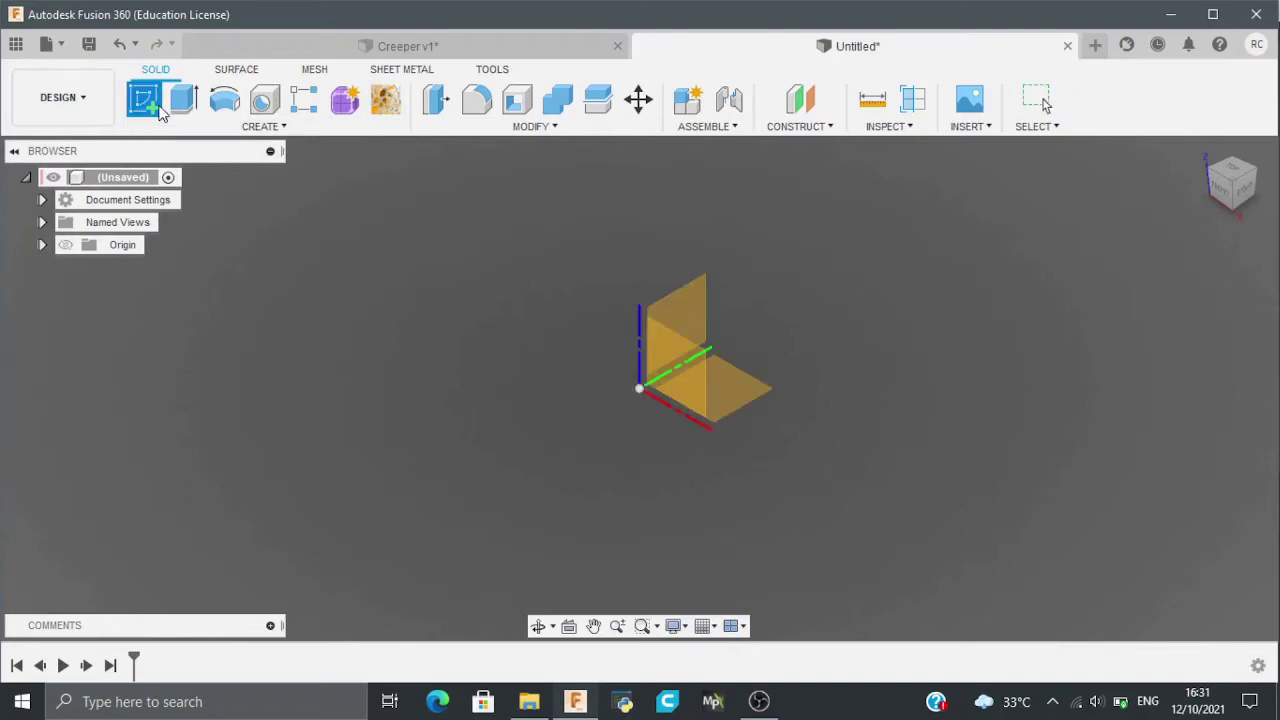
left_click(683, 300)
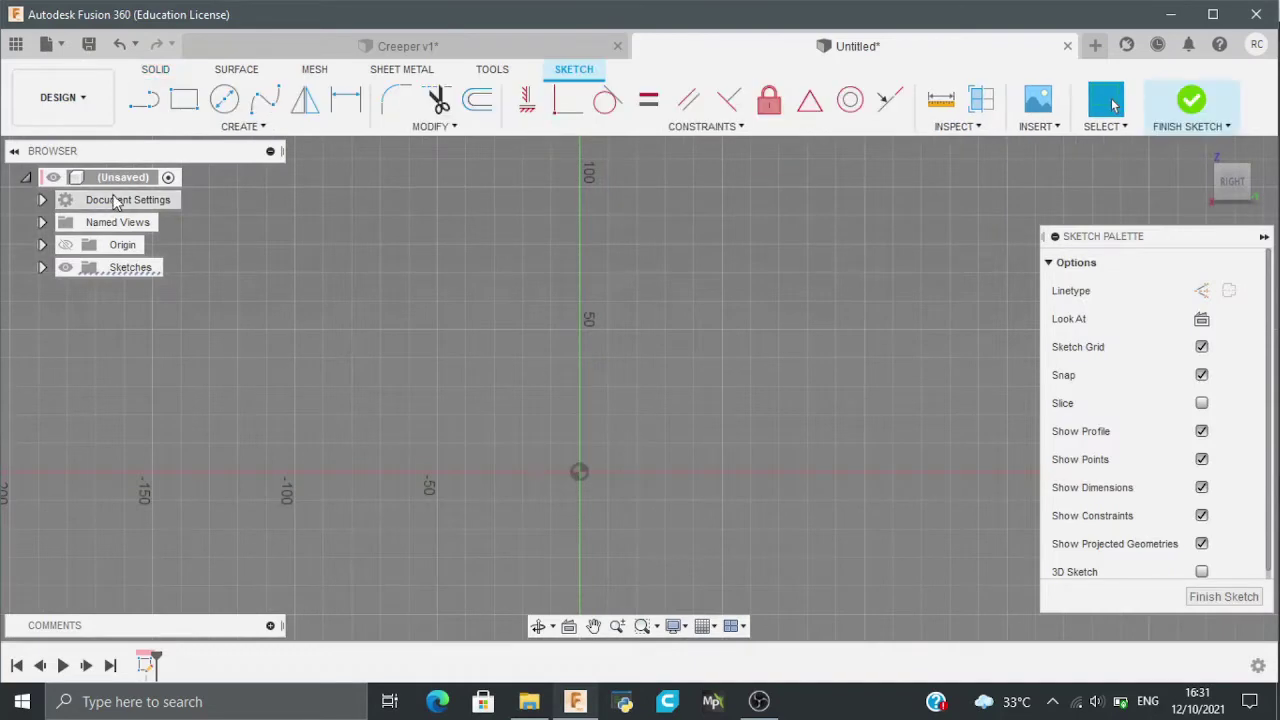
left_click(184, 98)
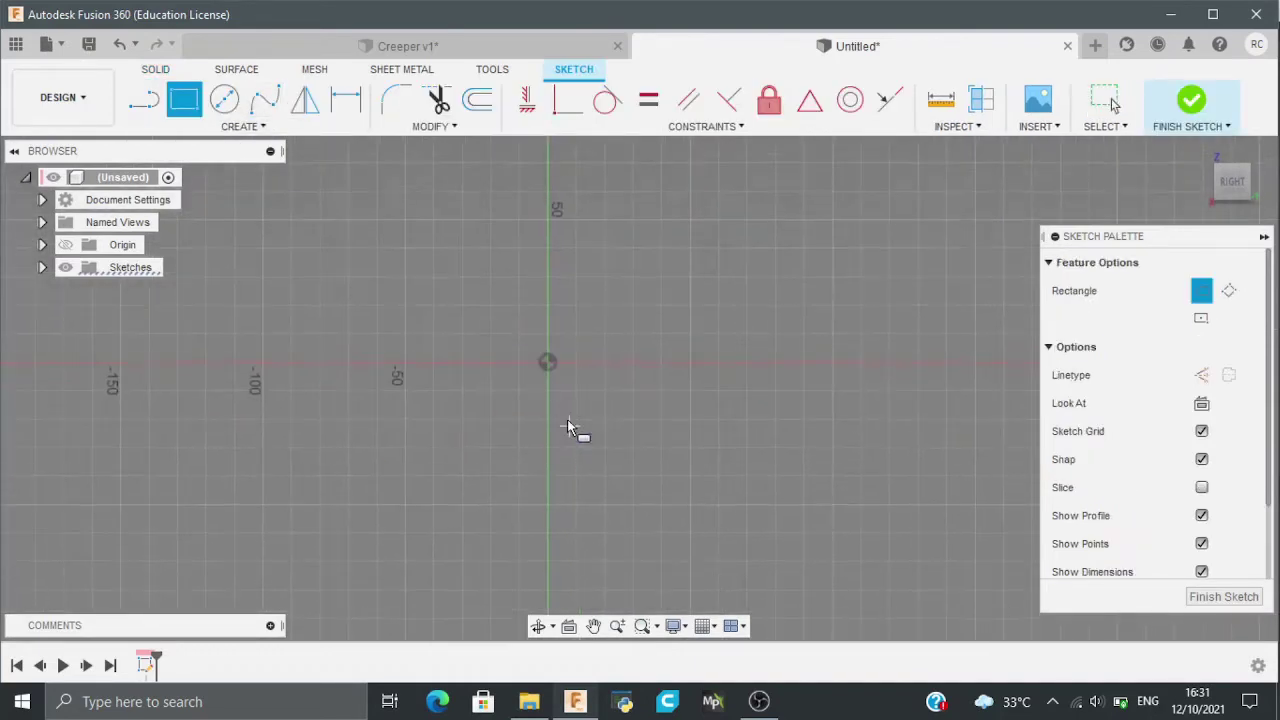
left_click(547, 362)
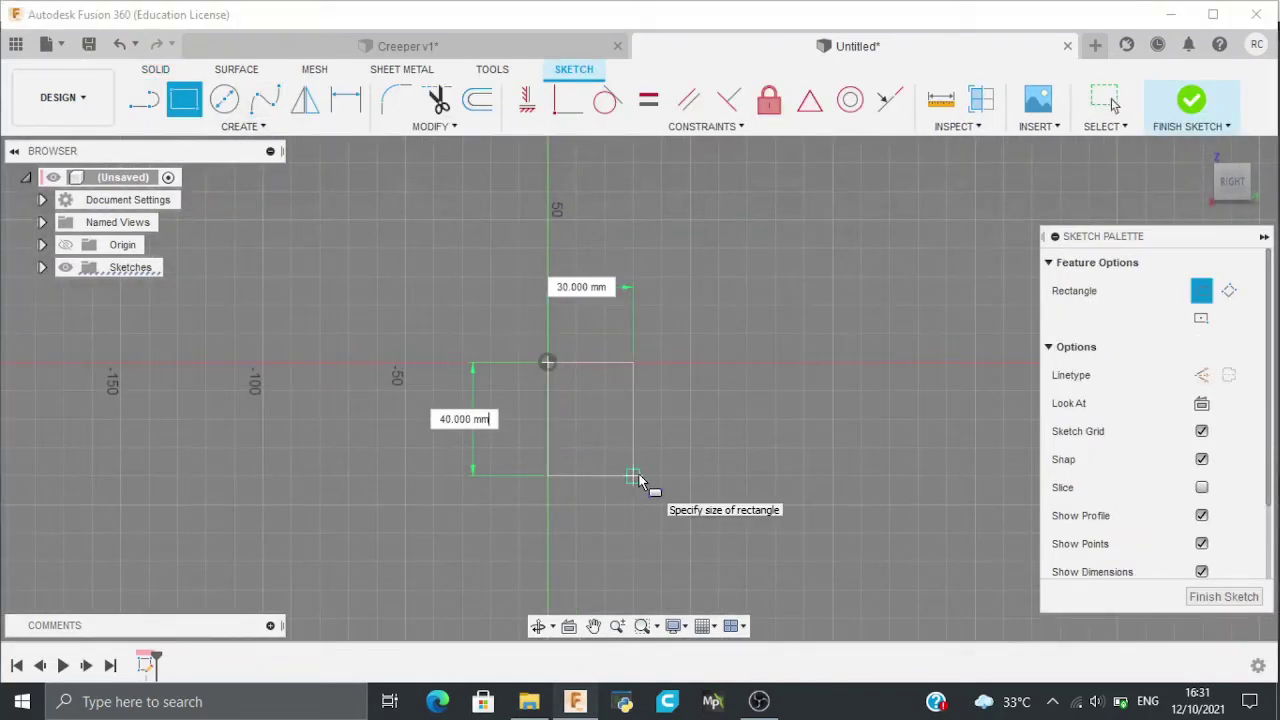
left_click(633, 476)
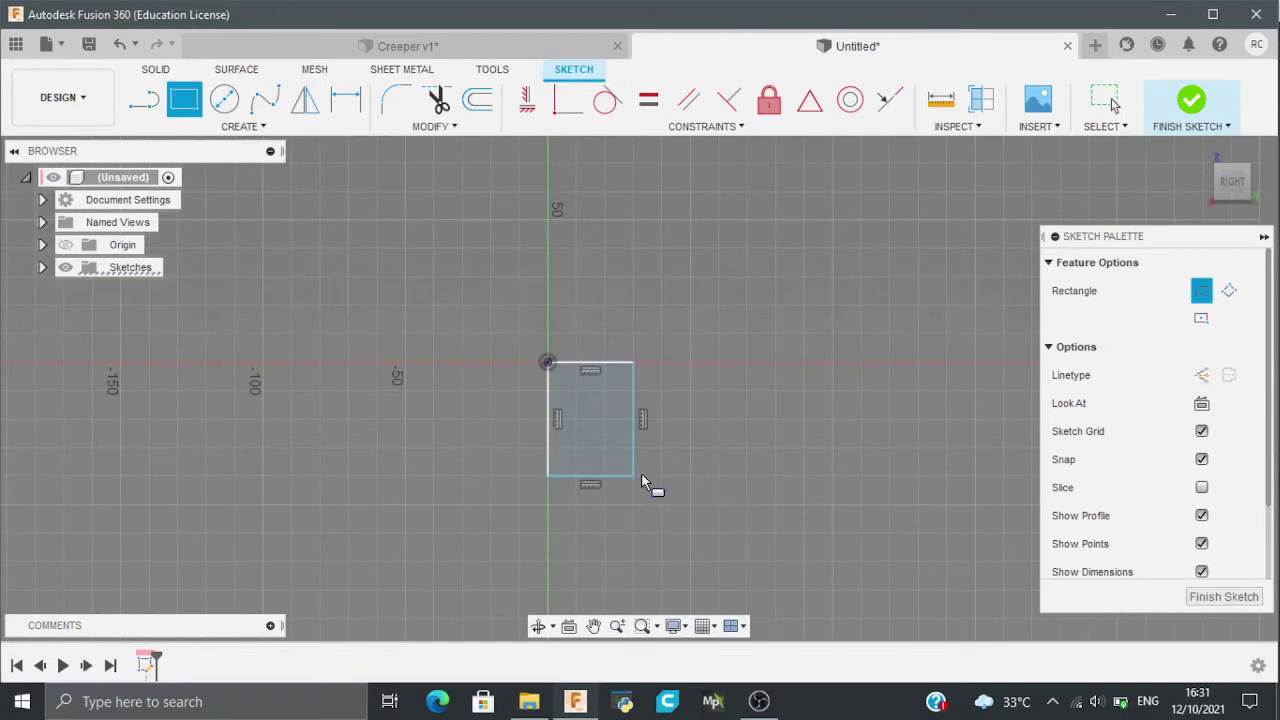
Add the second 30 by 40 mm leg and a 110 by 5 mm strip joining them across the top
left_click(776, 362)
key("Tab")
key("Return")
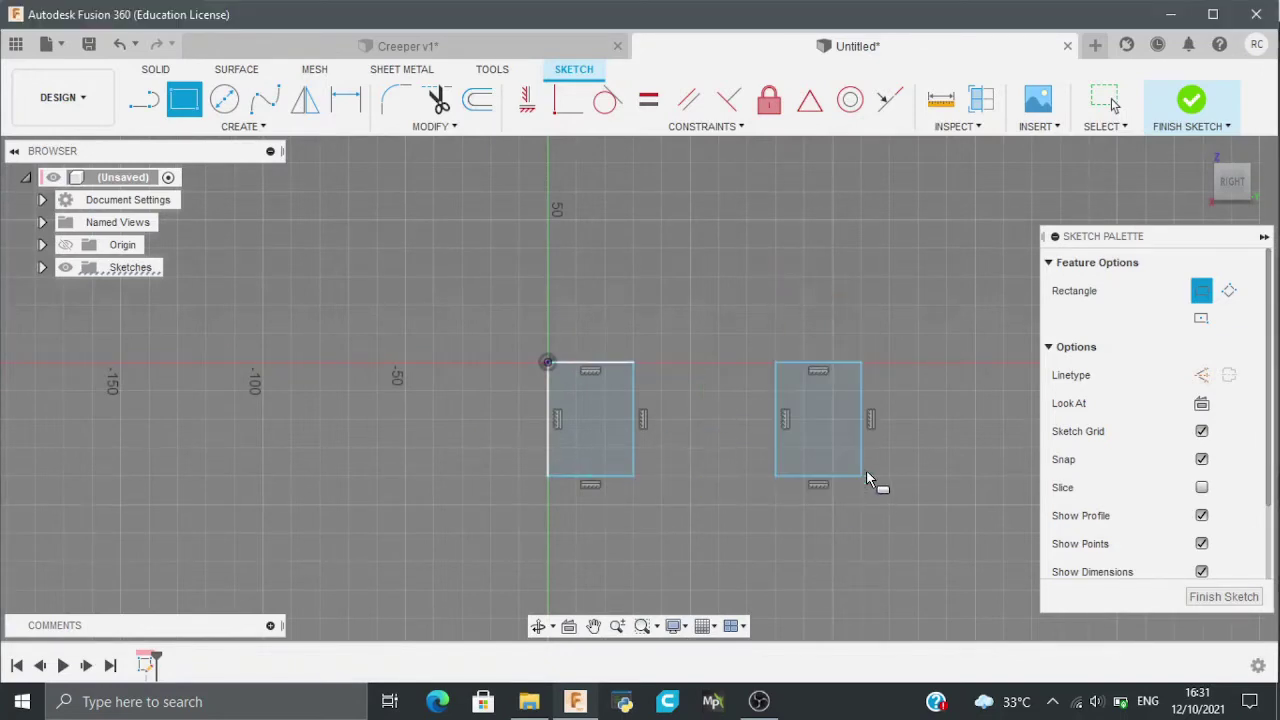
left_click(548, 362)
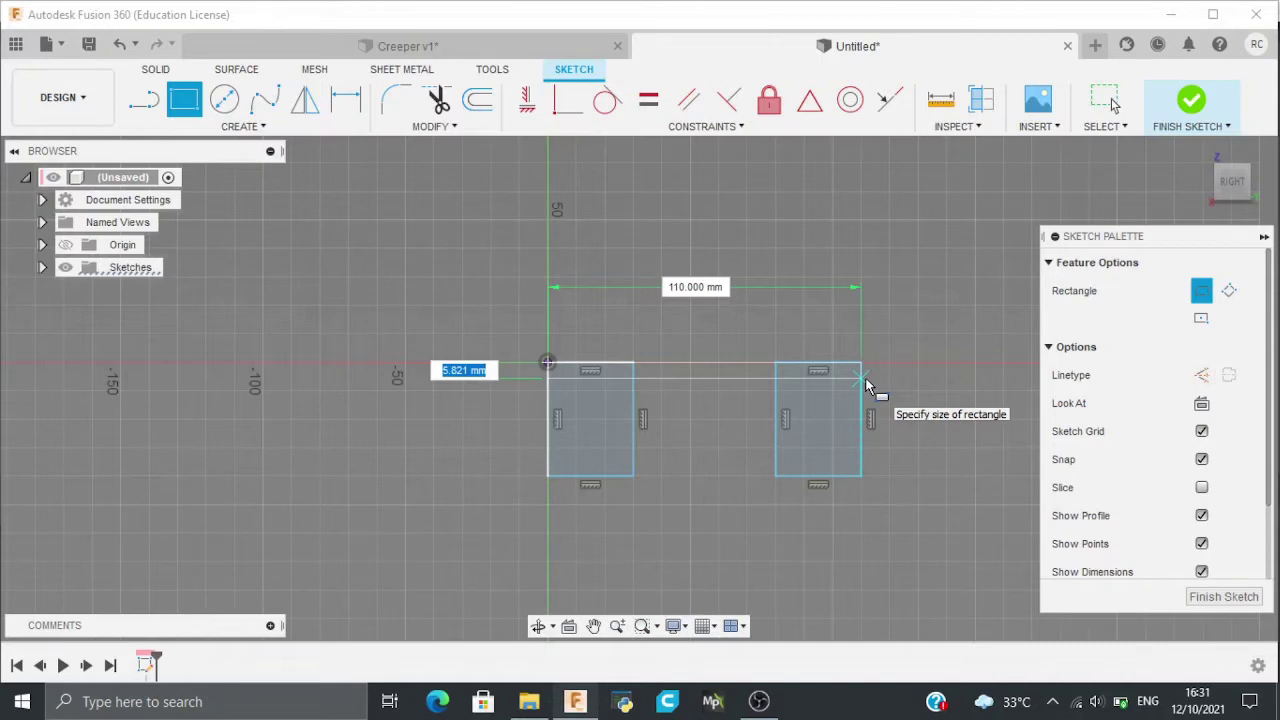
type("5")
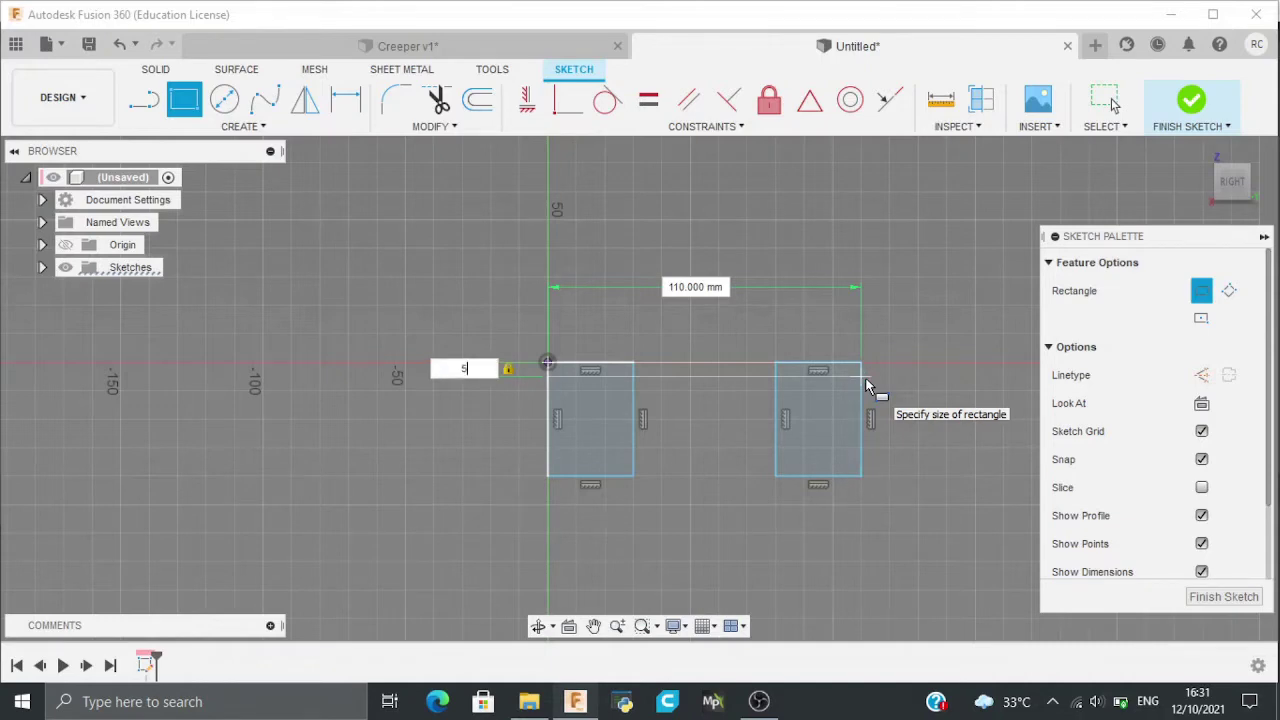
key("Return")
middle_click_drag(879, 430, 676, 439, "shift")
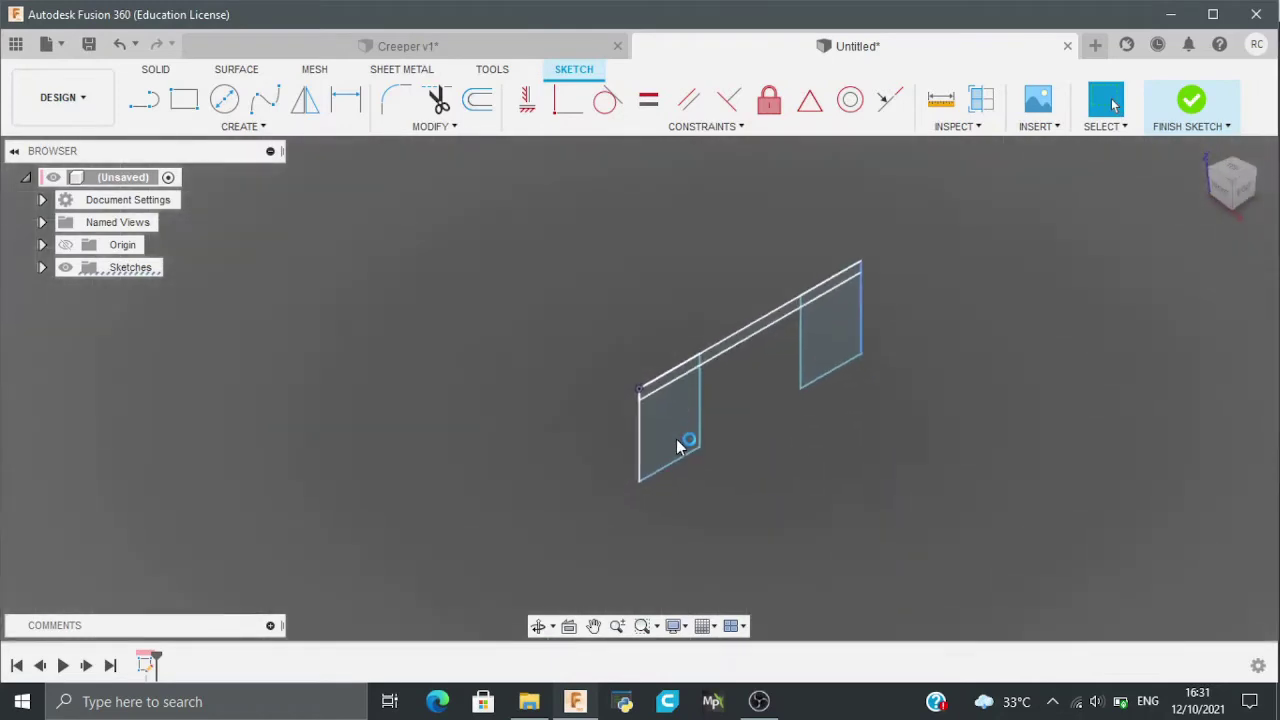
Extrude all five leg and strip profiles 70 mm into one solid block
key("e")
left_click(671, 430)
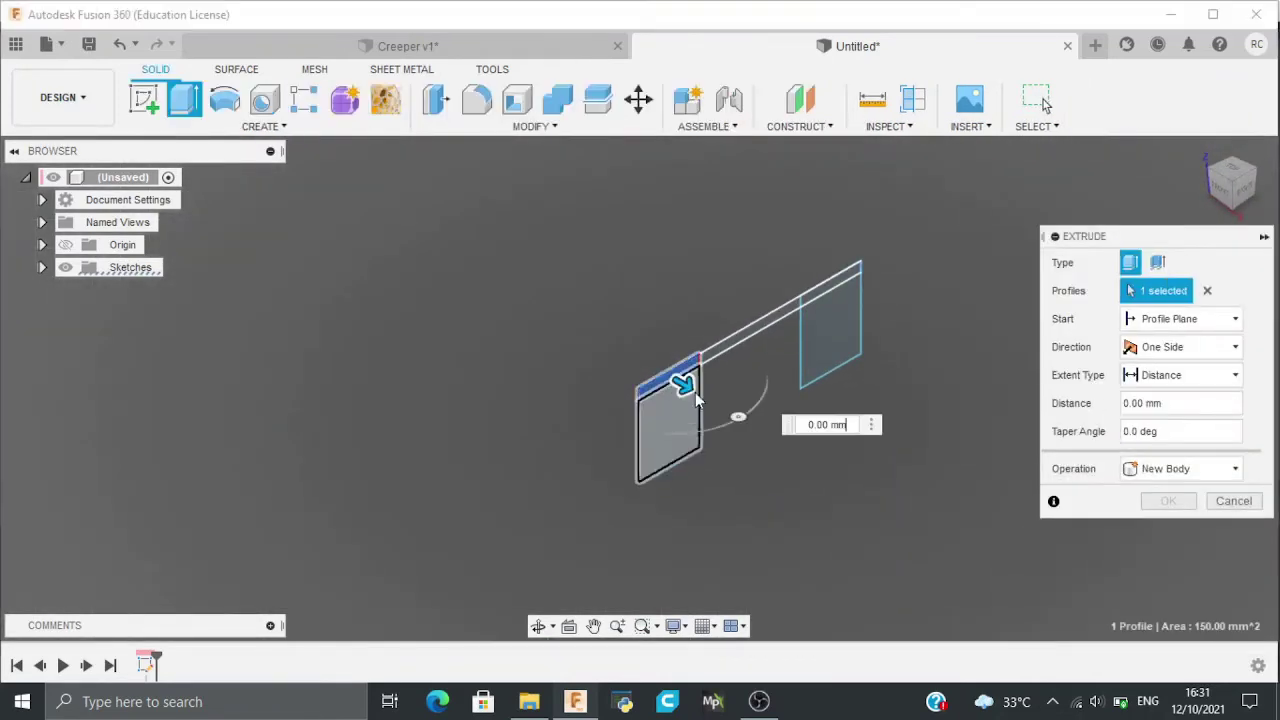
left_click(680, 425)
left_click(760, 336)
left_click(845, 290)
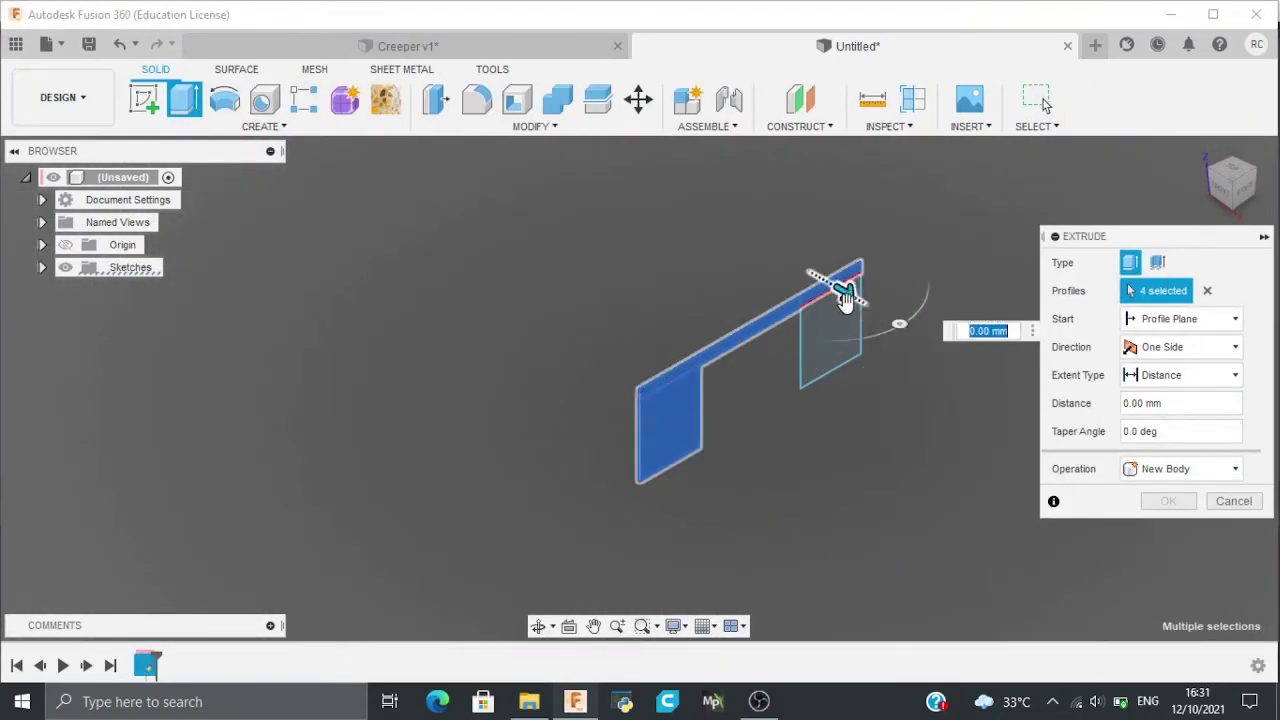
left_click(843, 300)
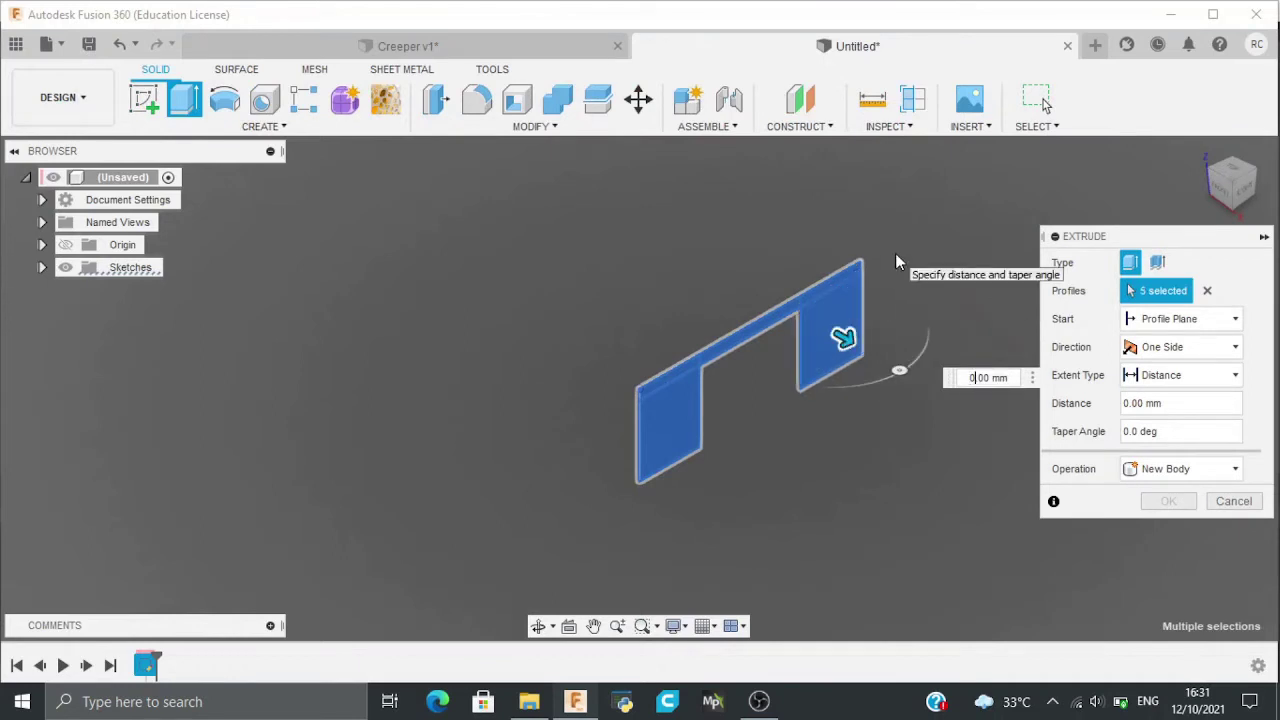
key("Delete")
key("Delete")
key("Delete")
key("BackSpace")
type("70")
key("Return")
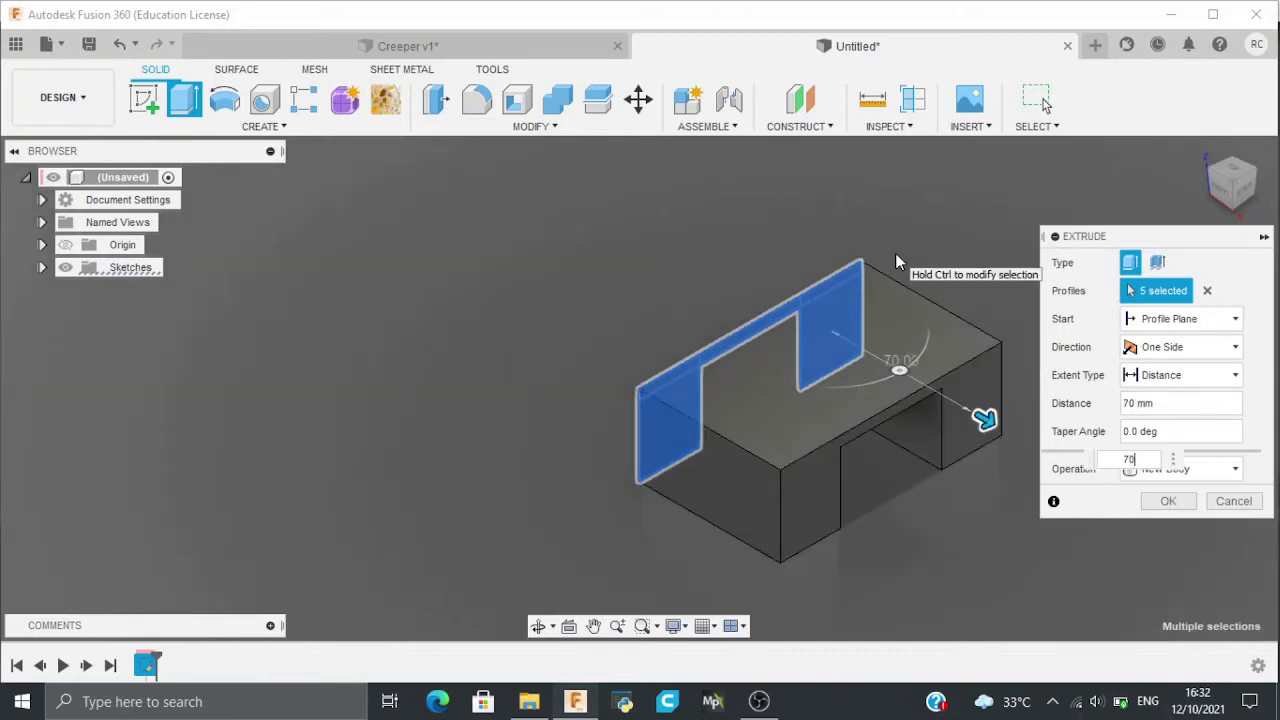
left_click(781, 396)
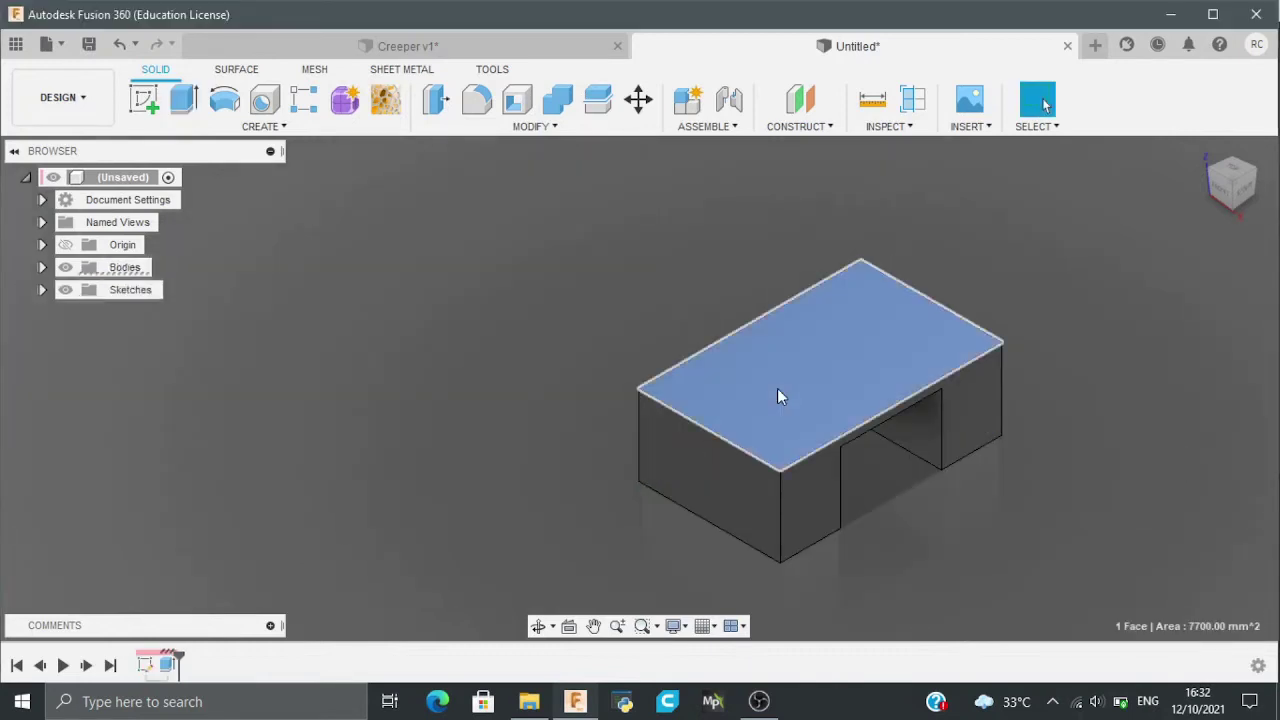
Start a sketch on the block's top face and draw a horizontal line across its middle
key("r")
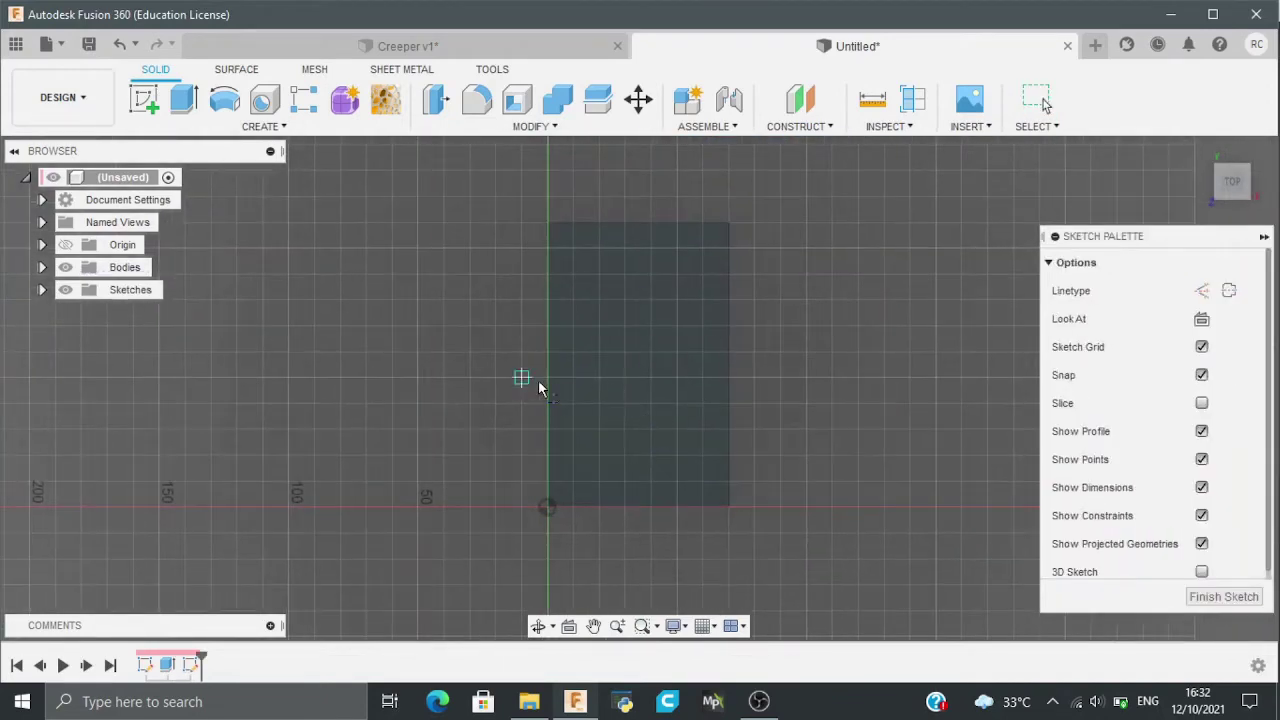
key("l")
key("Escape")
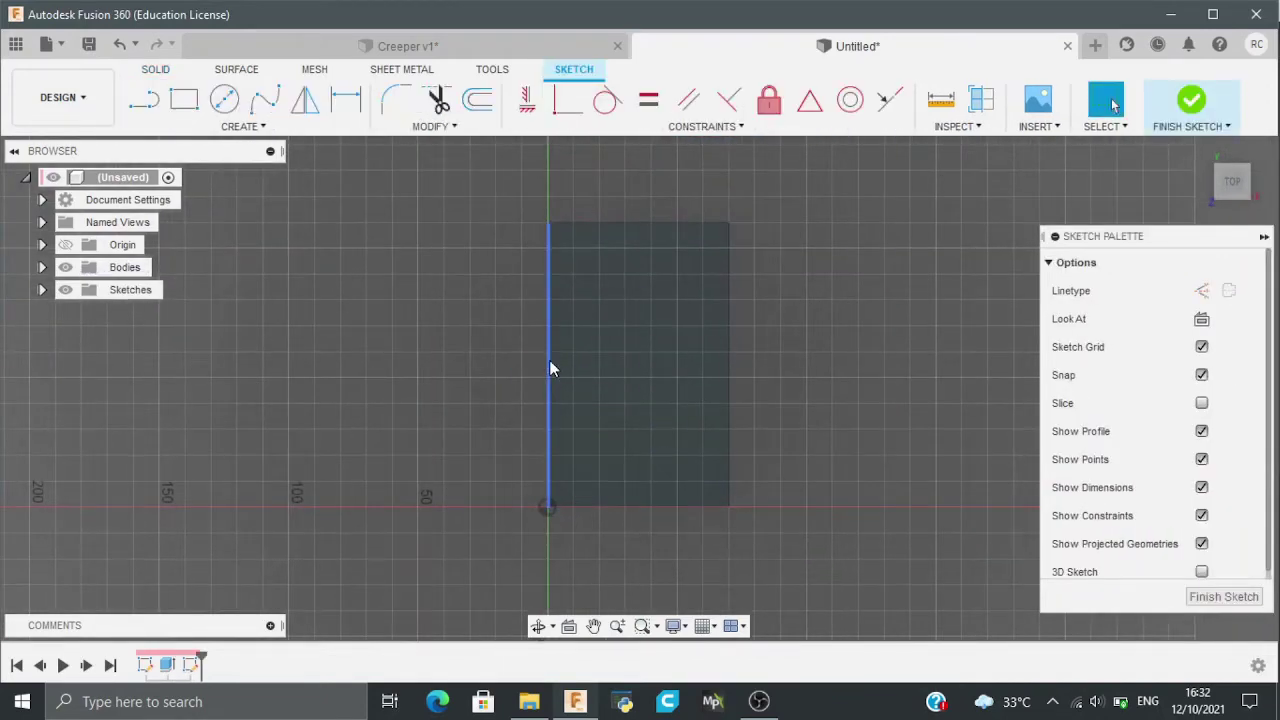
left_click(548, 365)
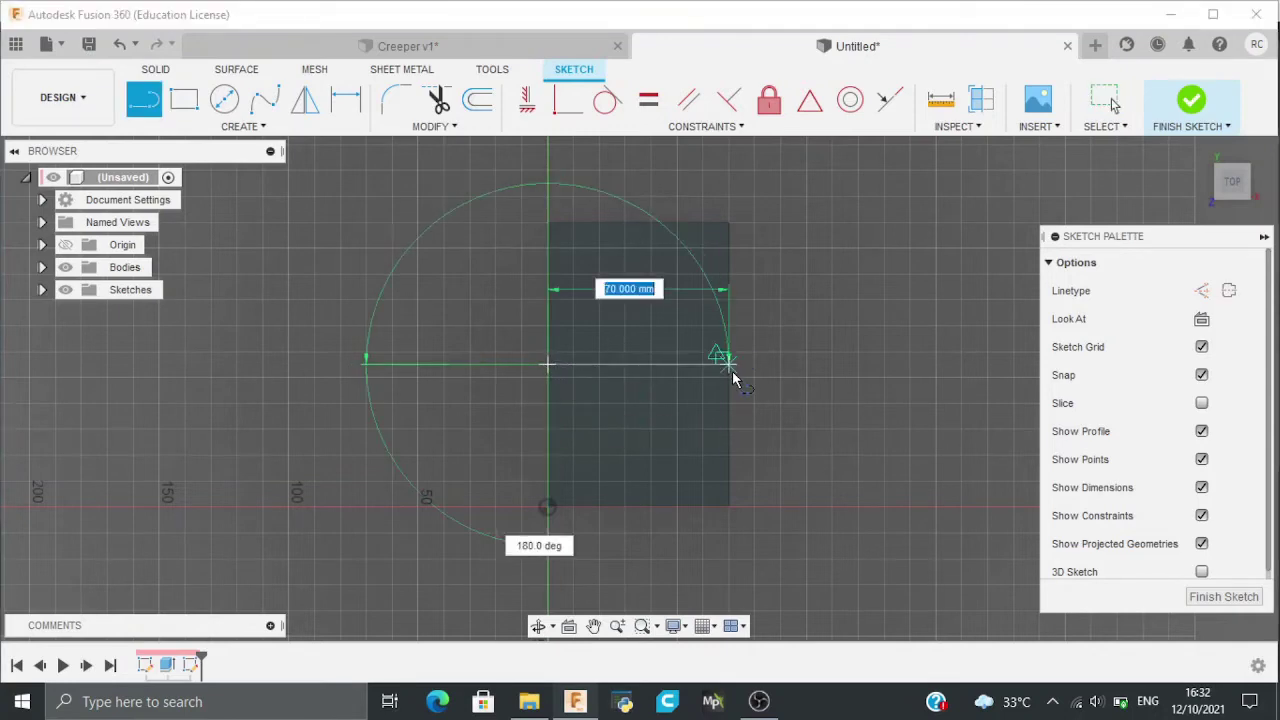
double_click(731, 366)
Draw a 70 by 50 mm rectangle from the face edge
key("r")
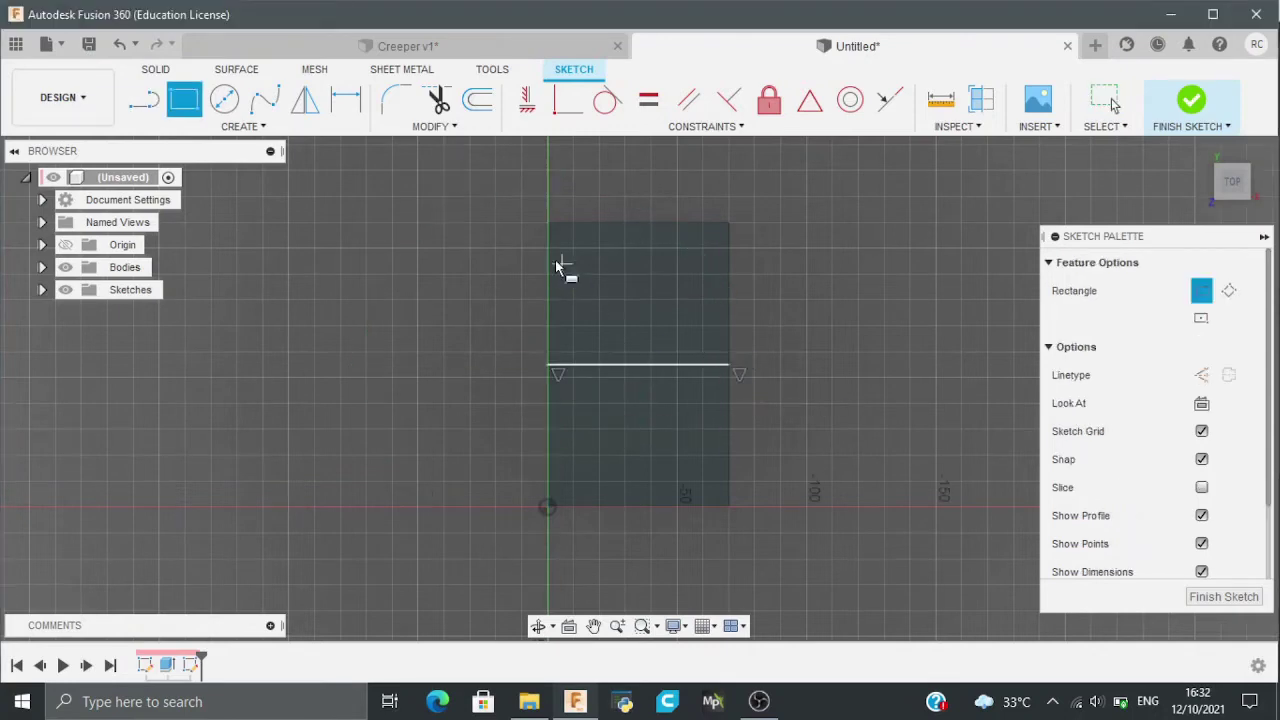
left_click(549, 249)
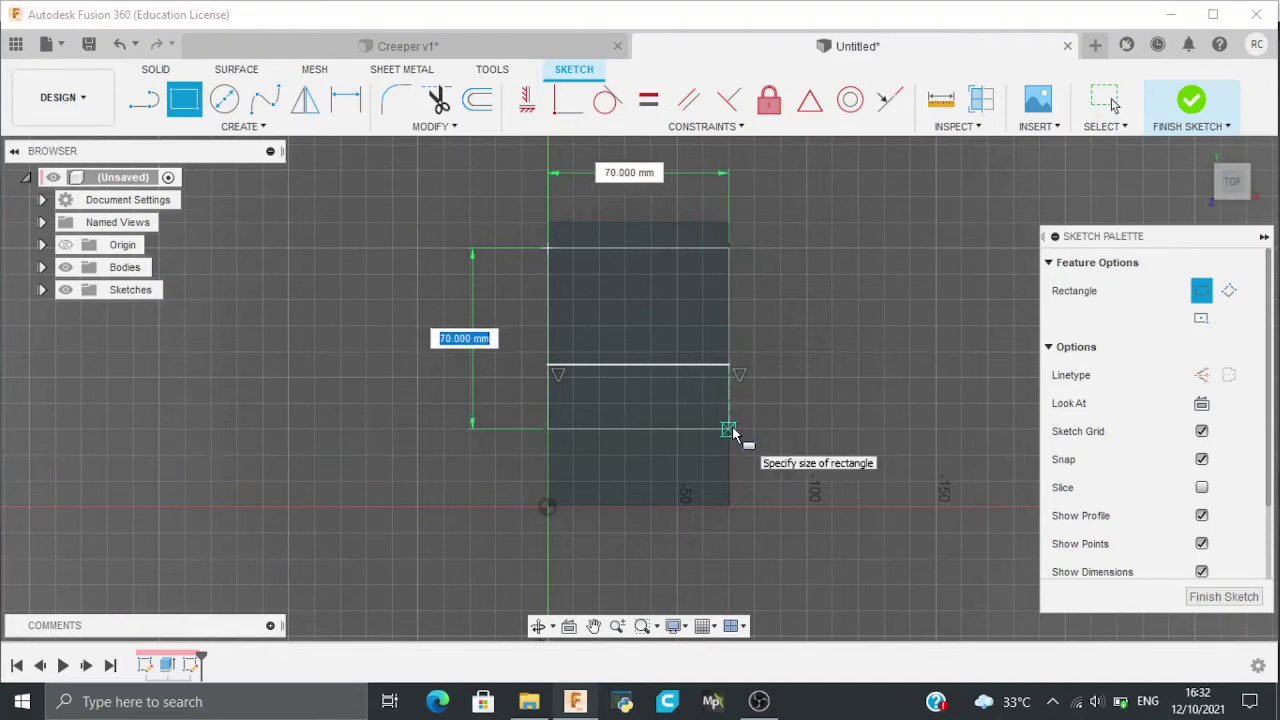
type("50")
key("Tab")
key("Return")
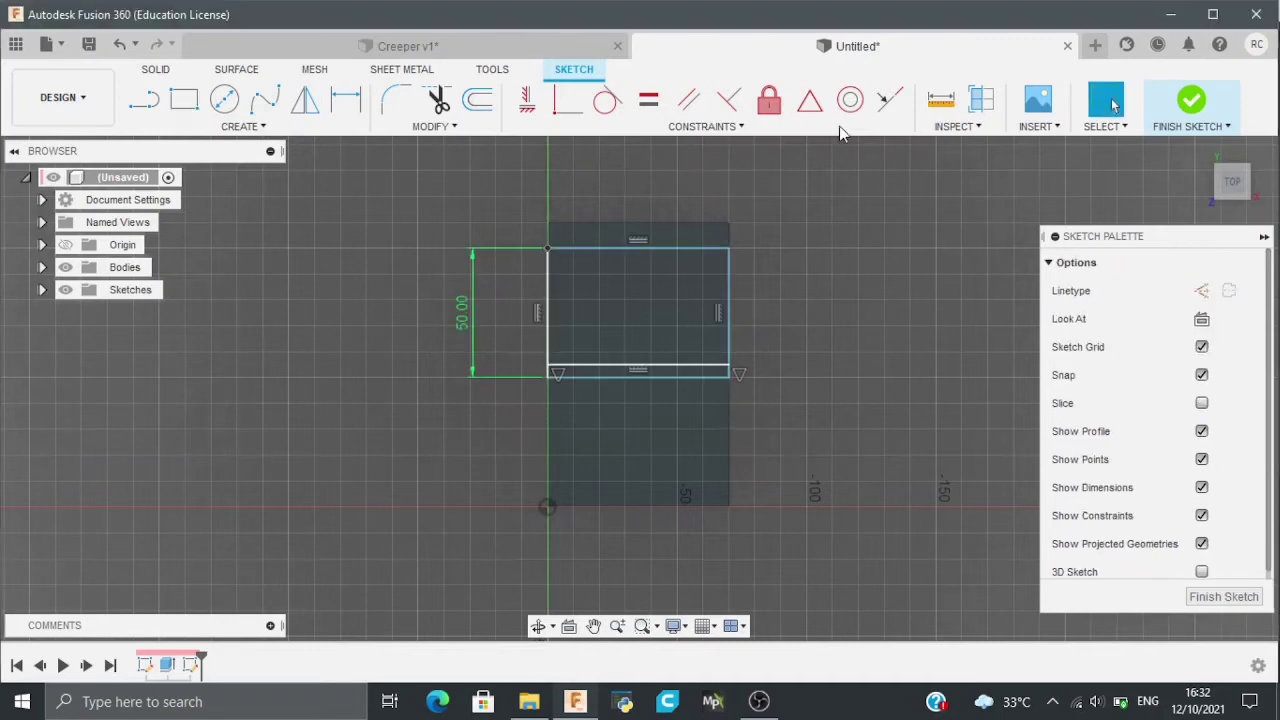
Constrain the rectangle's top and bottom lines symmetric about the middle line
left_click(804, 130)
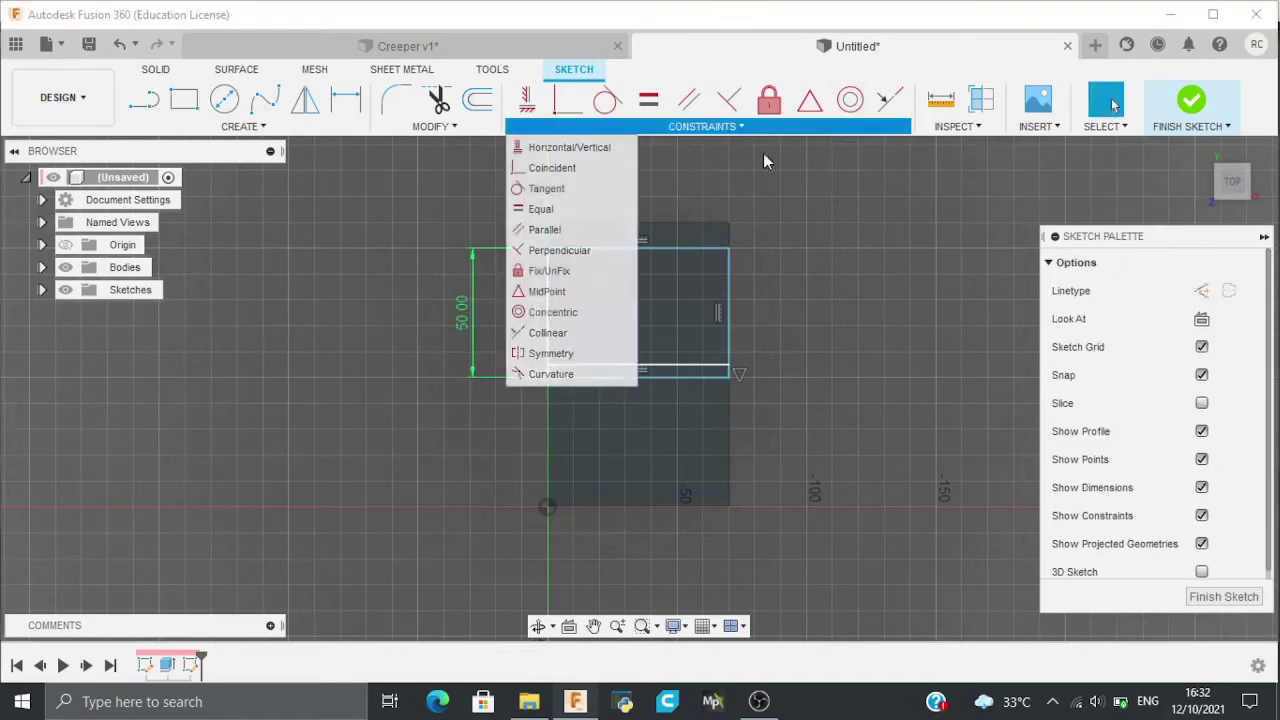
left_click(578, 353)
left_click(620, 249)
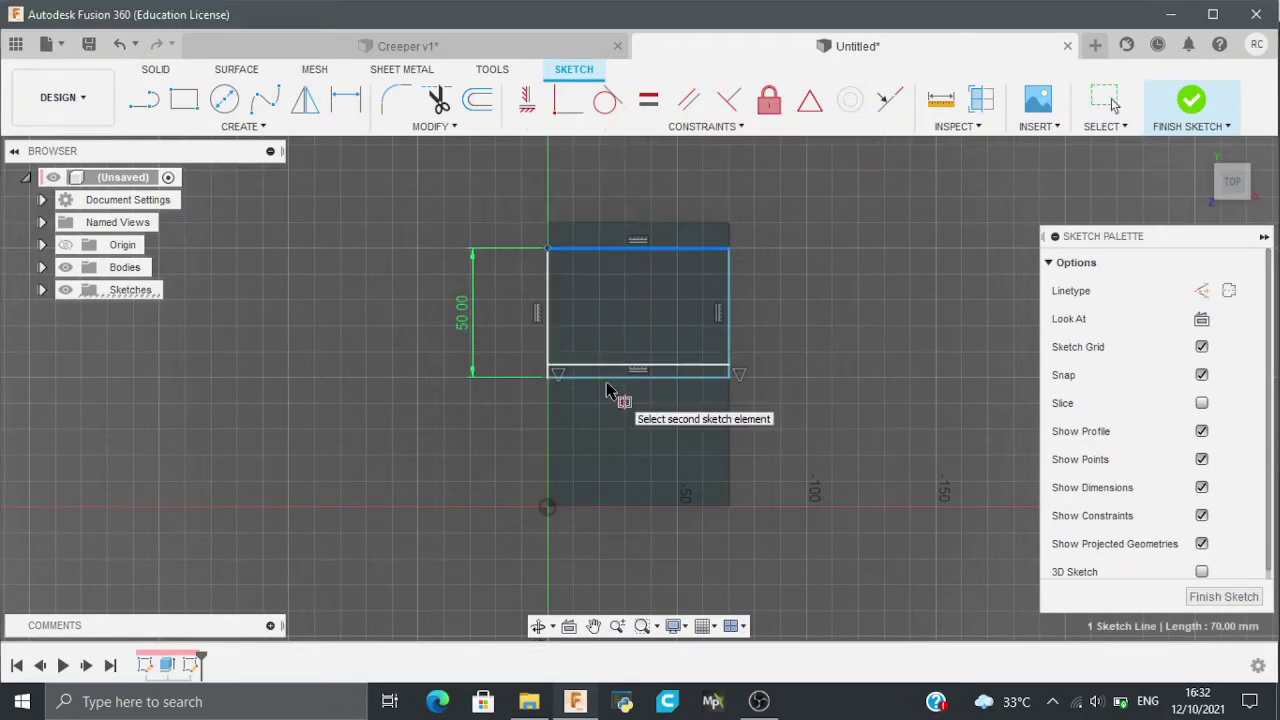
left_click(614, 367)
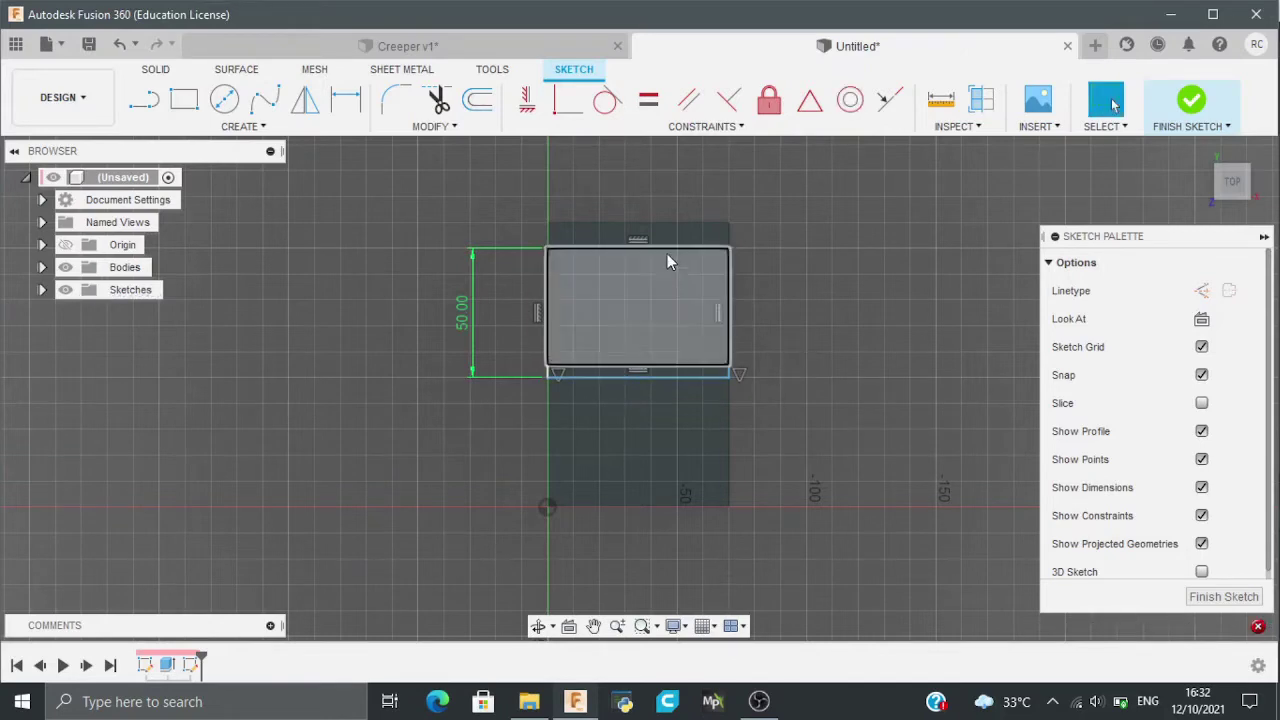
left_click(712, 128)
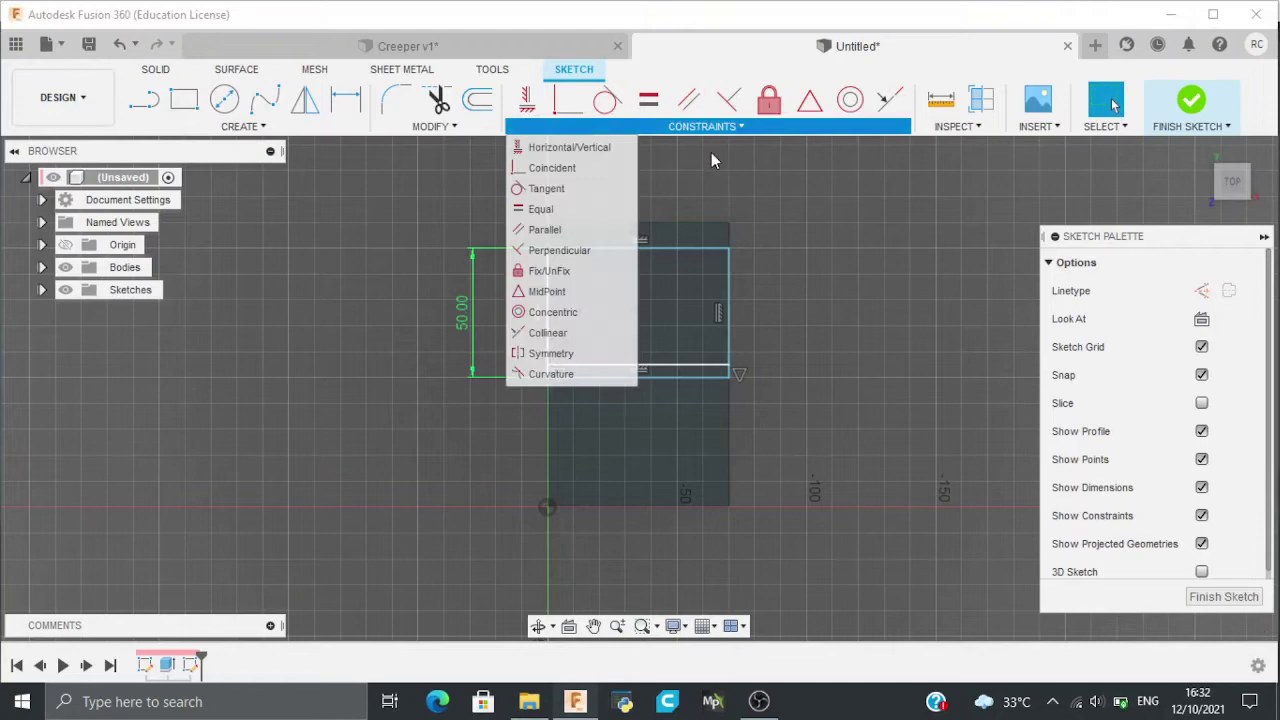
left_click(591, 353)
left_click(665, 249)
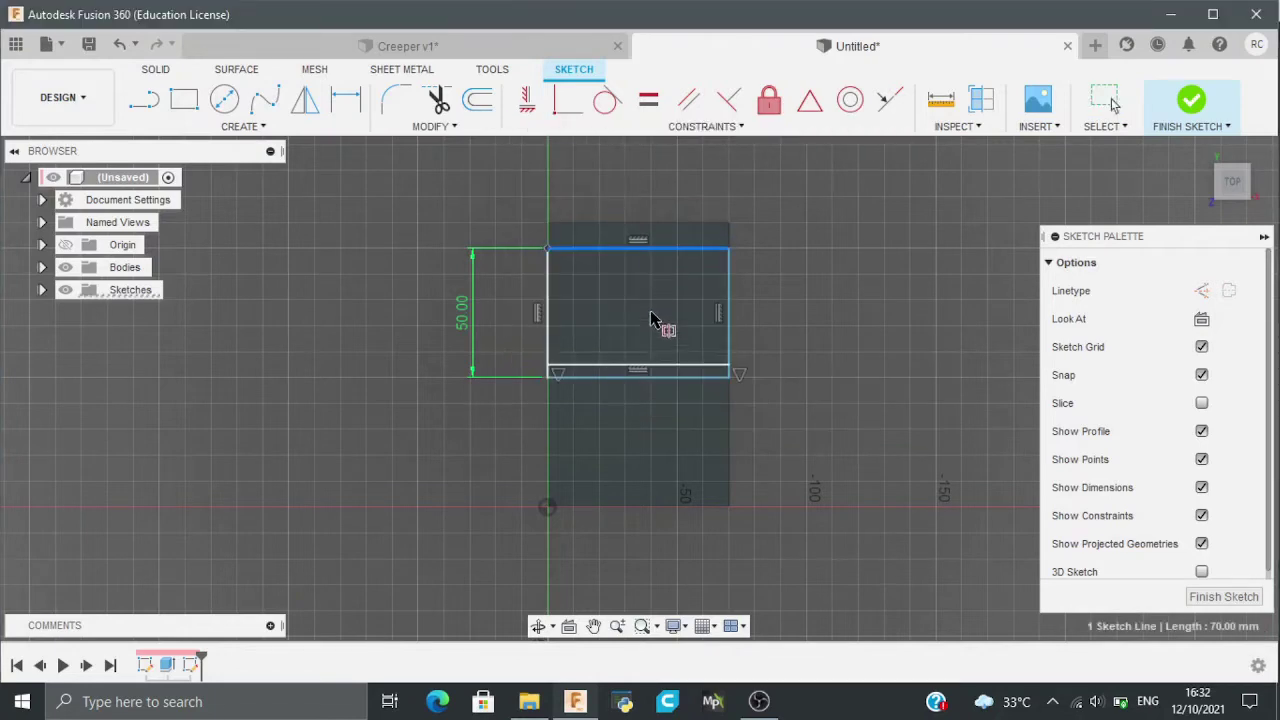
left_click(652, 374)
left_click(653, 367)
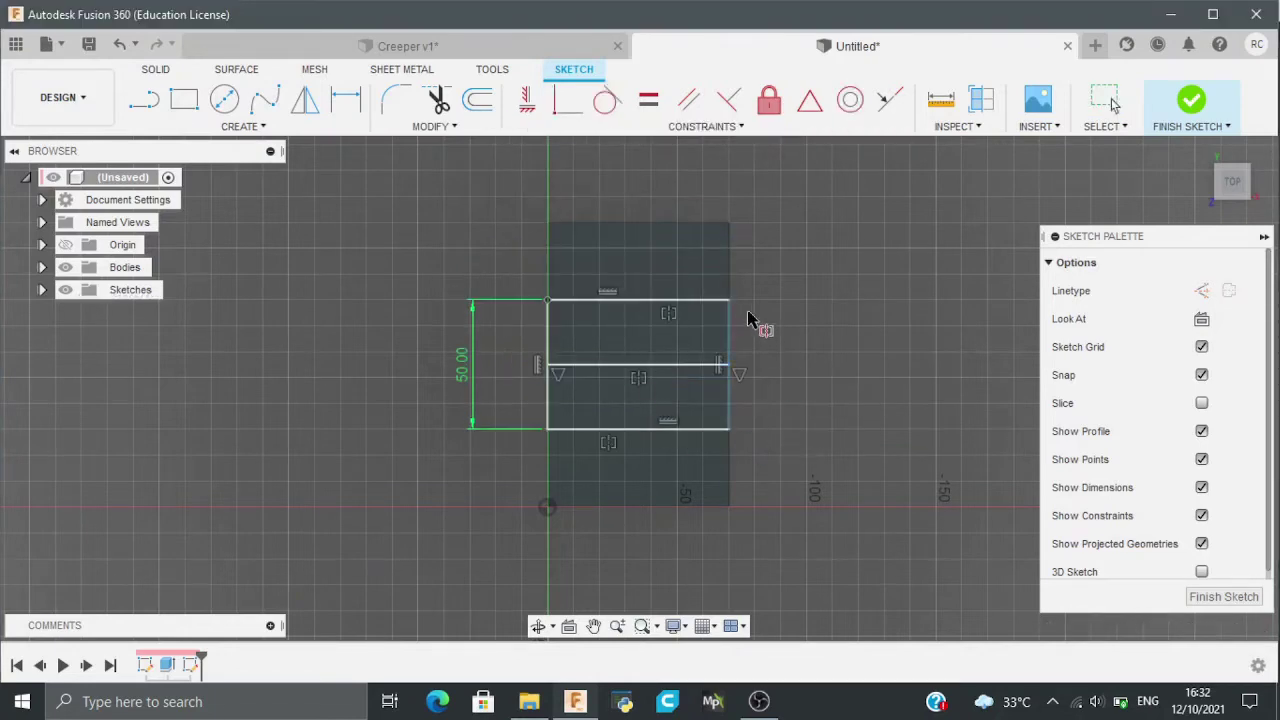
Extrude both halves of the centred rectangle 150 mm into the tall body
key("e")
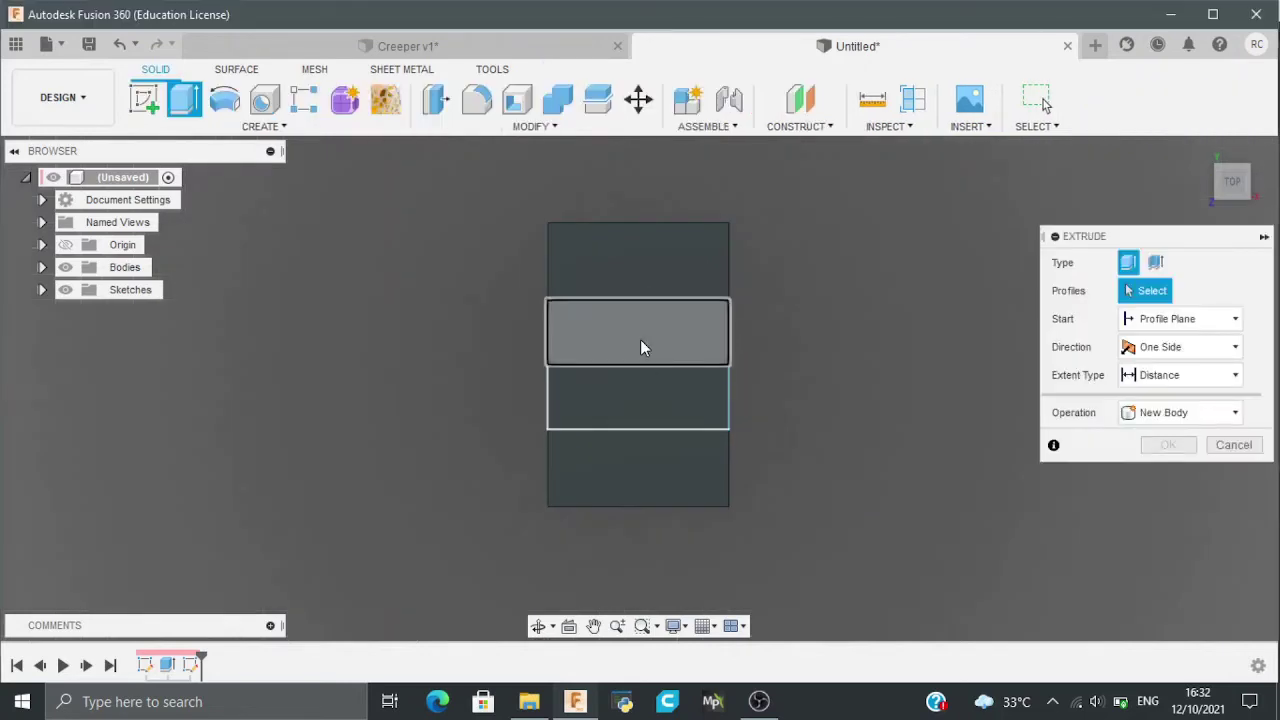
left_click(640, 339)
left_click(644, 399)
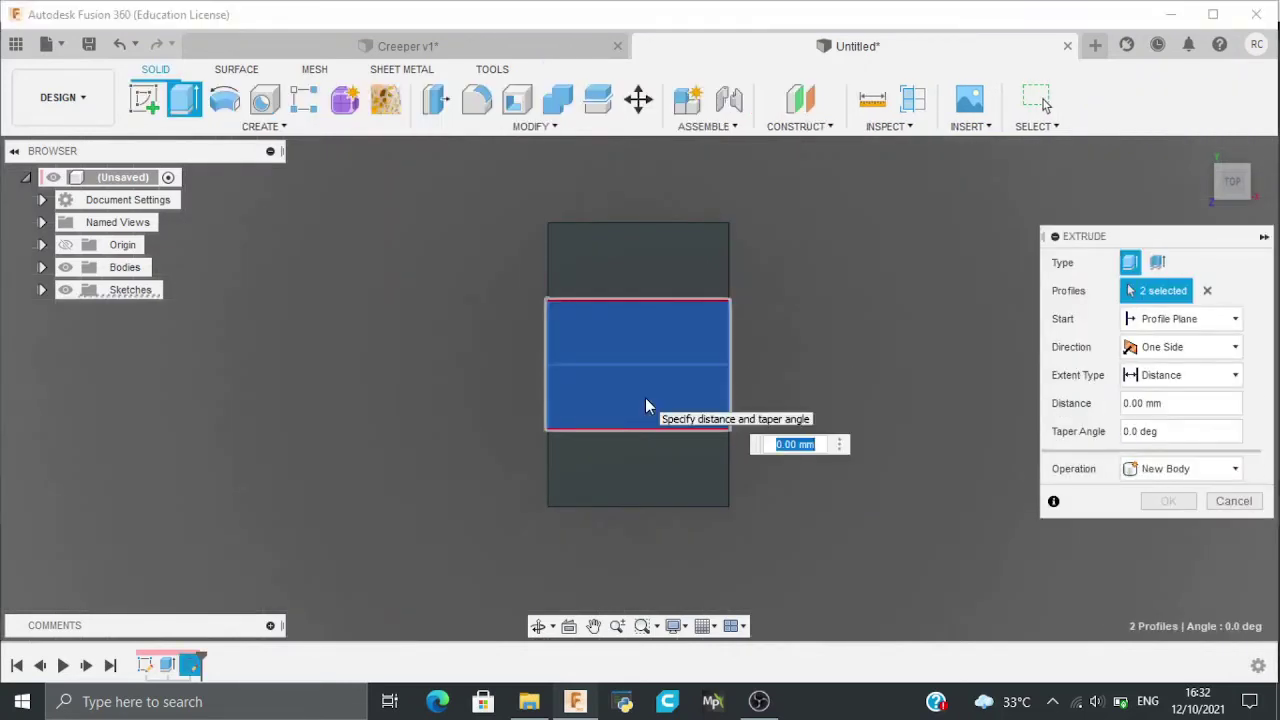
type("150")
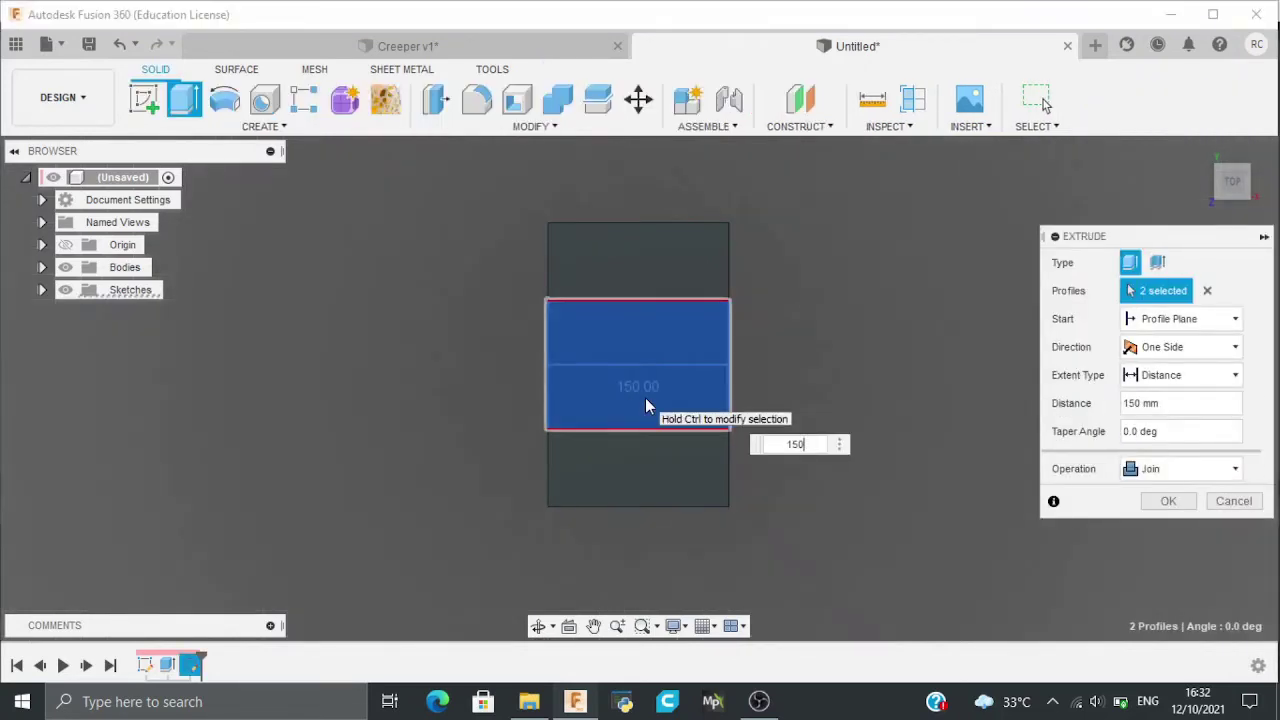
key("Return")
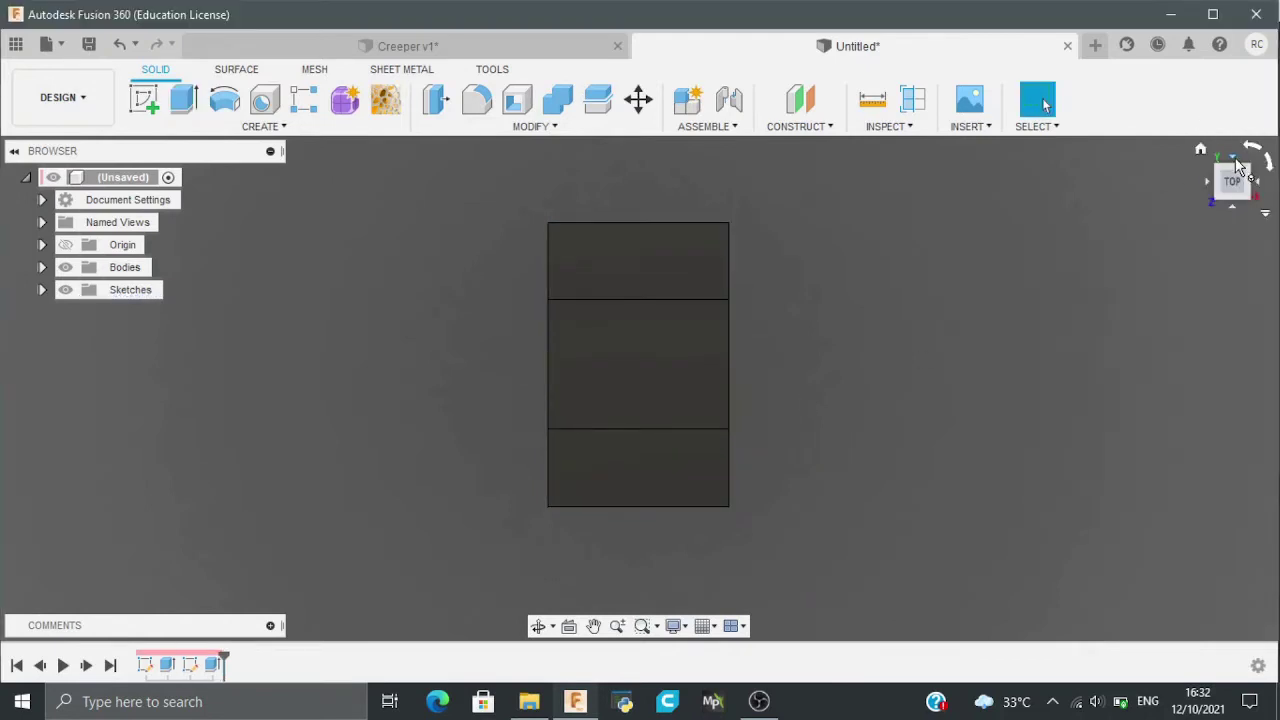
Orbit to the front and pan so the tall box sits lower in the window
left_click_drag(1235, 180, 1222, 205)
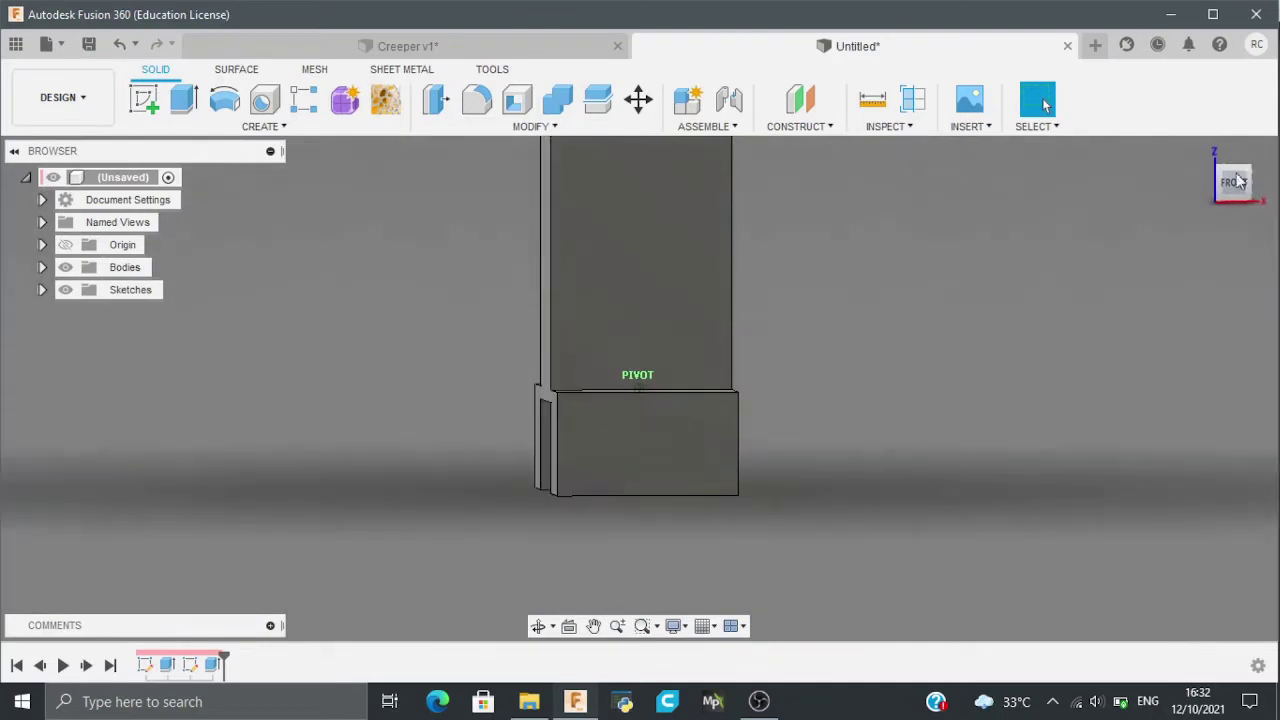
middle_click_drag(704, 489, 704, 497, "shift")
middle_click_drag(778, 365, 780, 471)
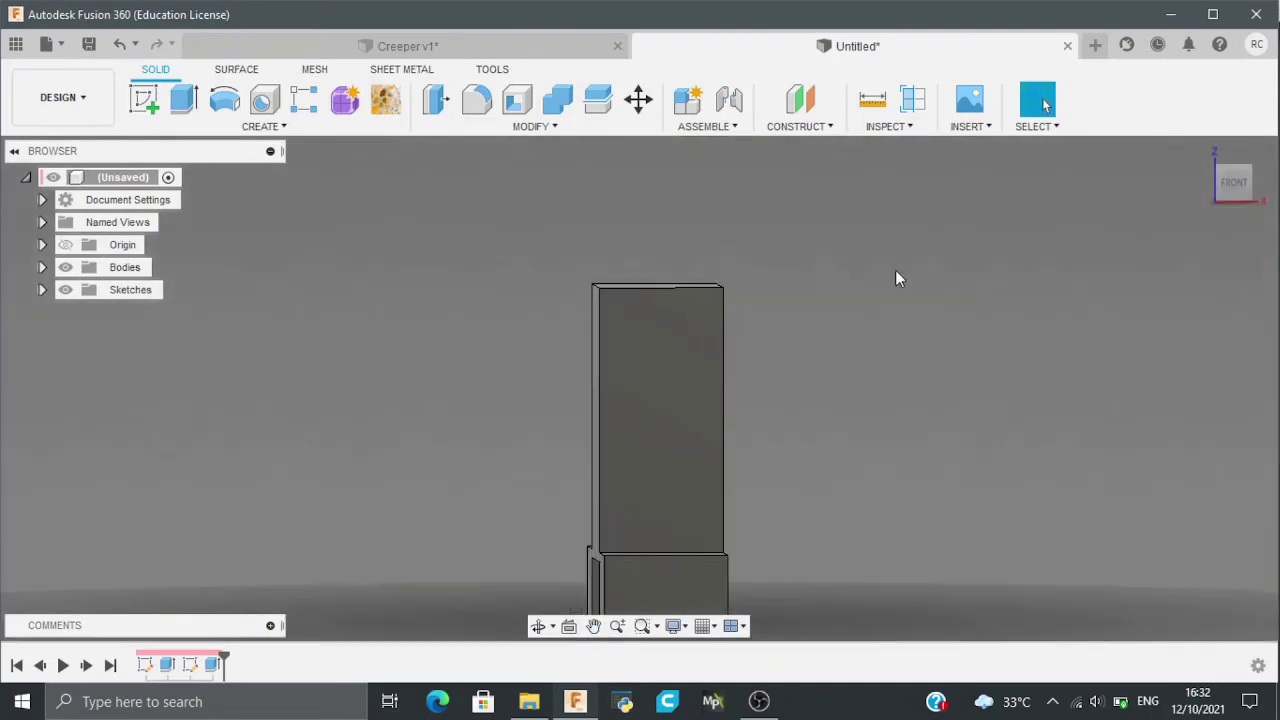
Insert the creeper face PNG from the computer as a canvas on the box's front face
left_click(987, 98)
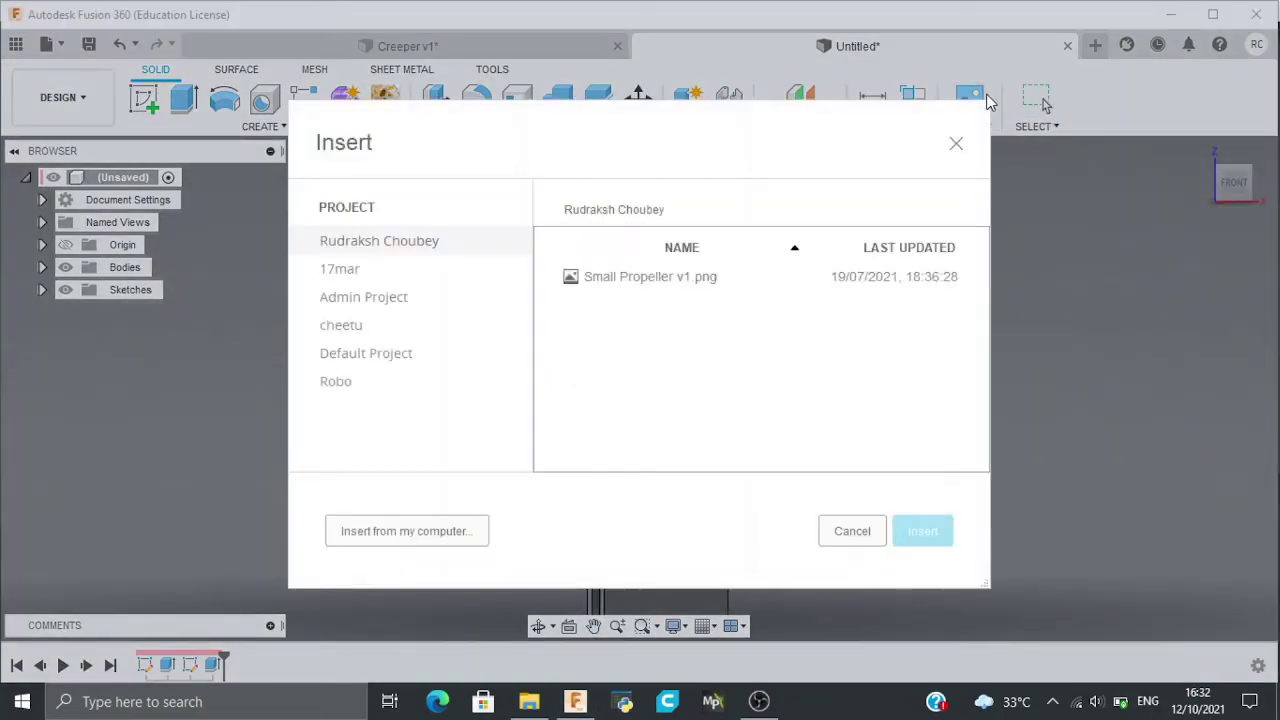
left_click(448, 535)
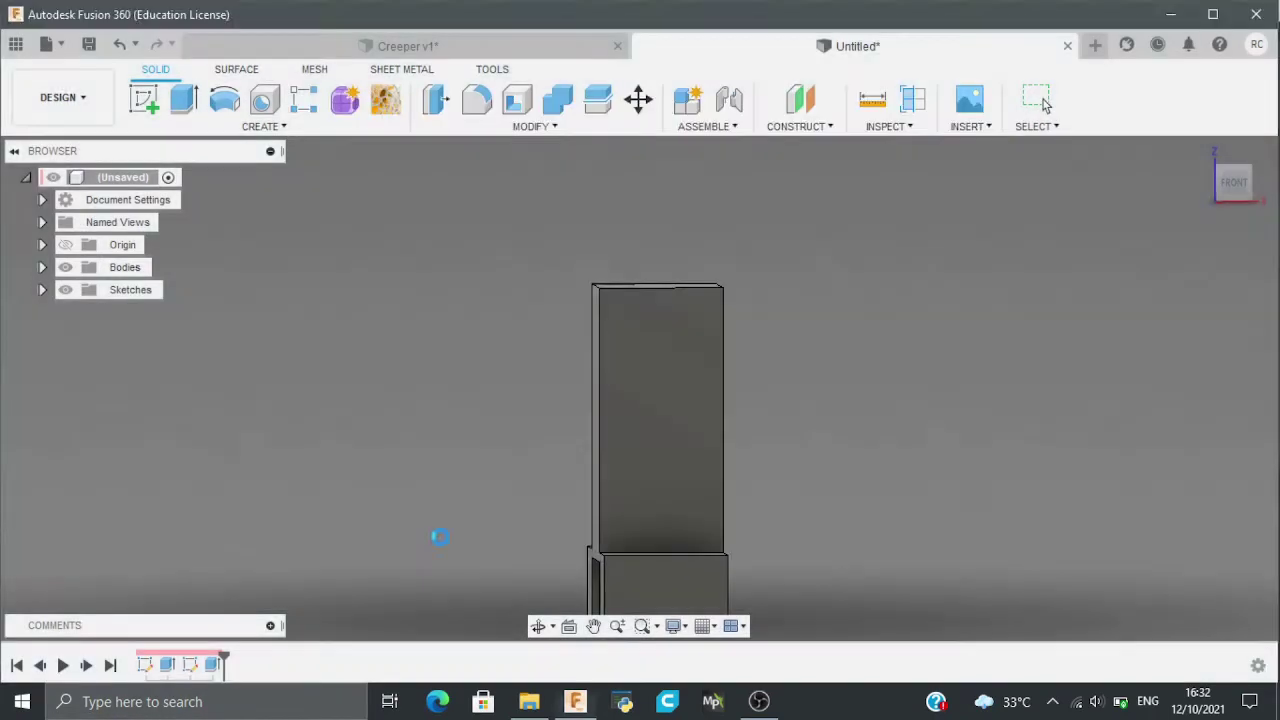
scroll(330, 380, "down", 1)
left_click(330, 350)
left_click(478, 446)
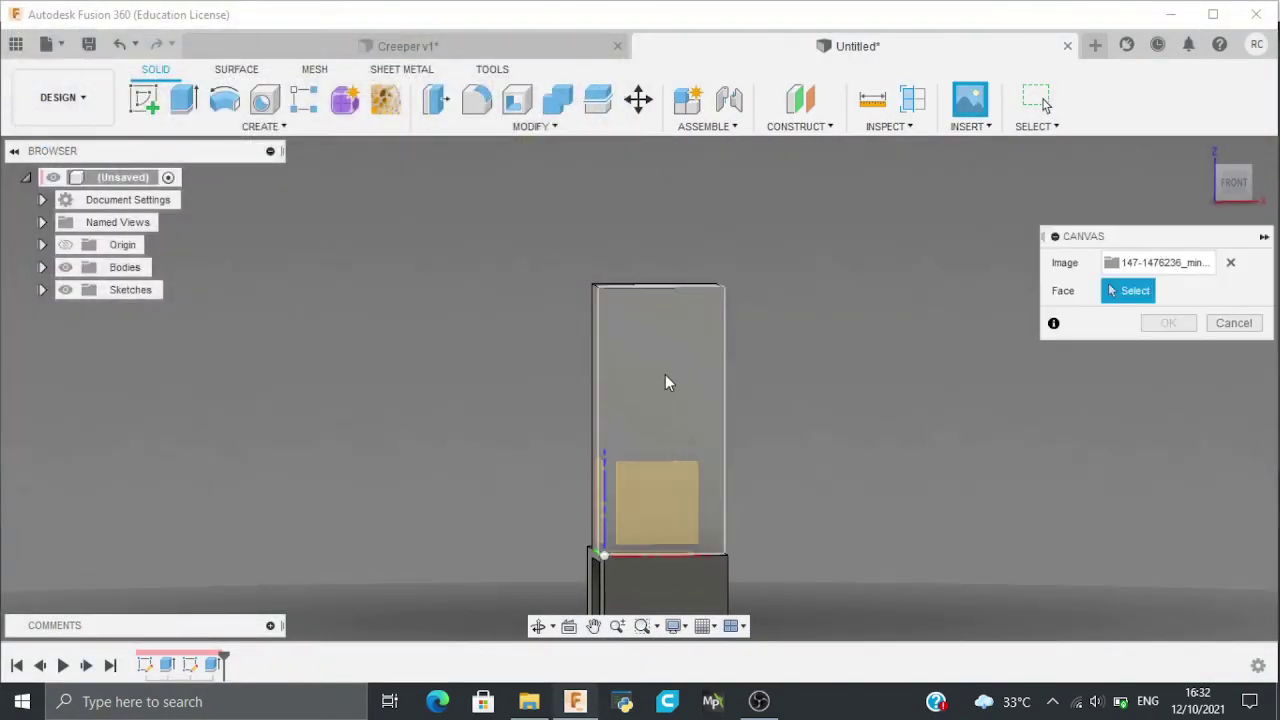
left_click(670, 376)
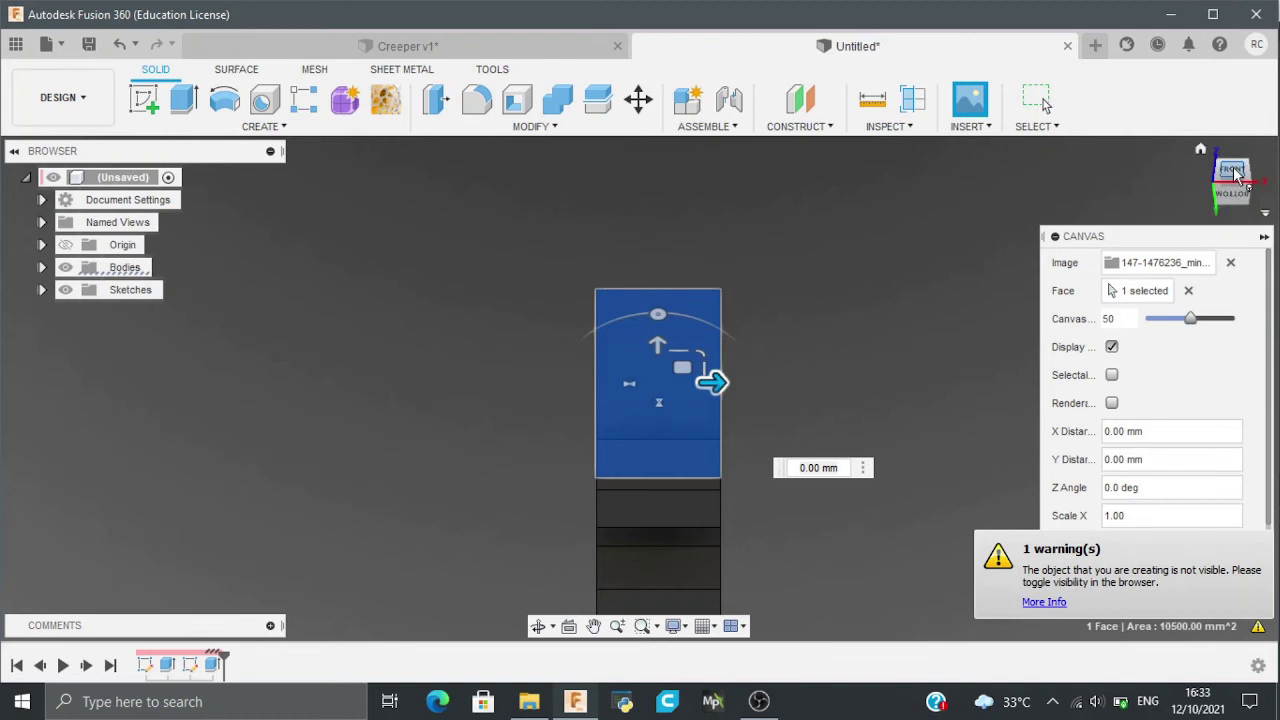
Scale the creeper image up, move it to the box's top edge and confirm the canvas
left_click(1236, 173)
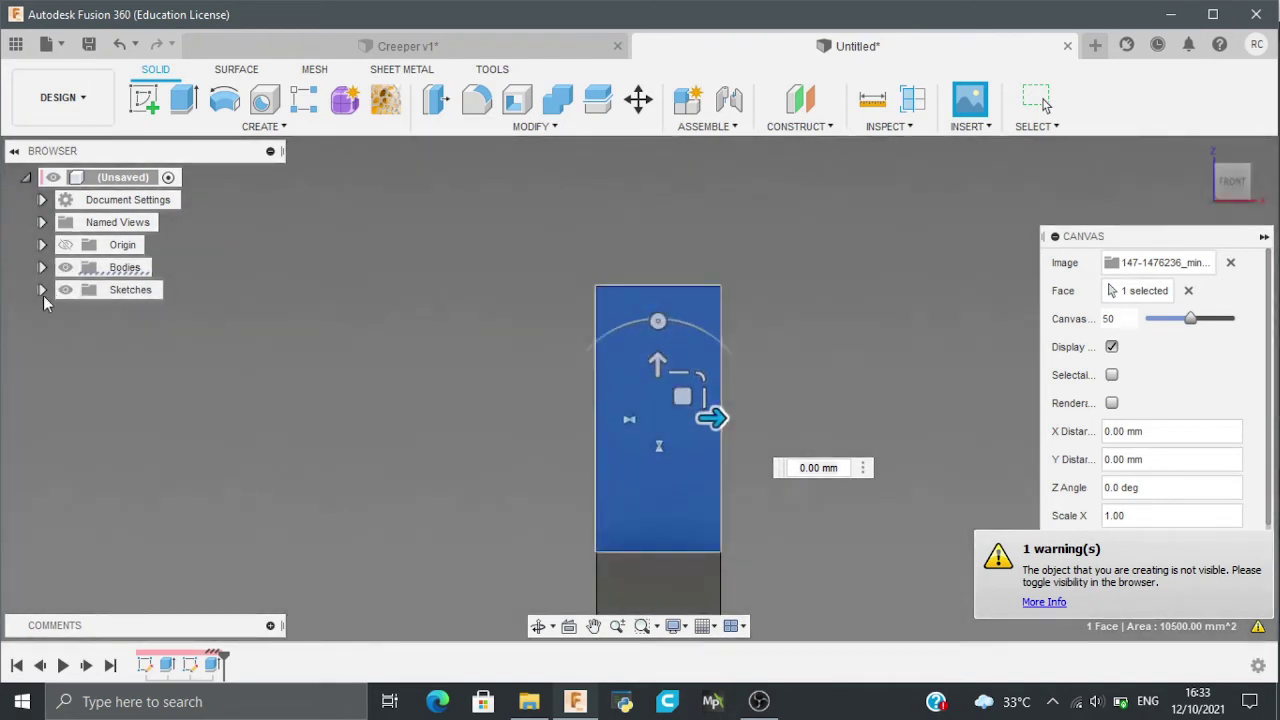
left_click(42, 291)
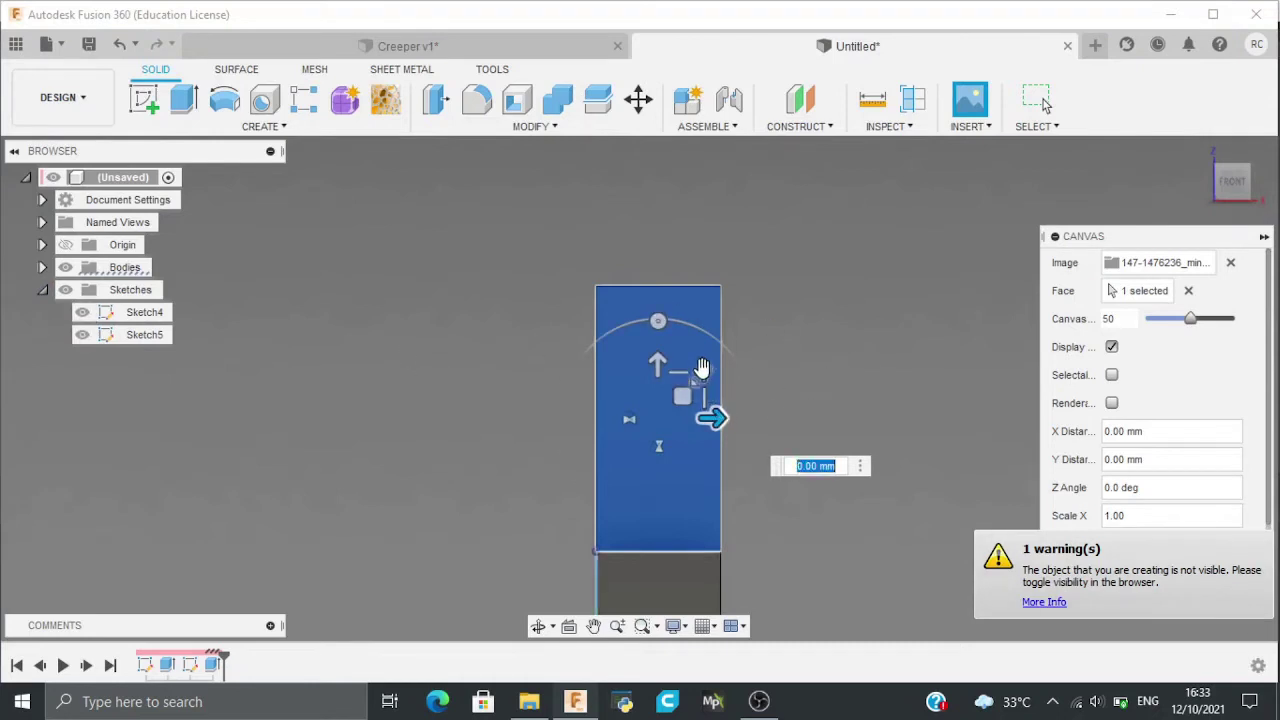
type("1.00")
left_click_drag(700, 376, 829, 291)
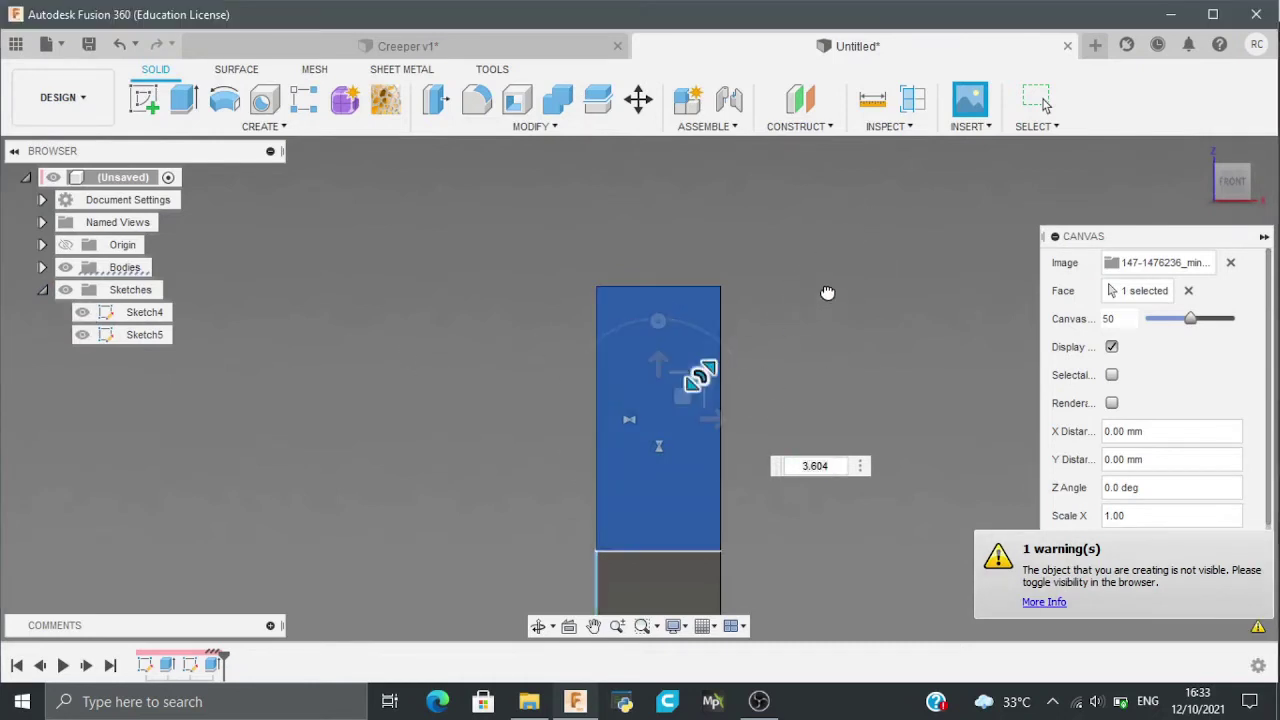
left_click_drag(680, 396, 691, 288)
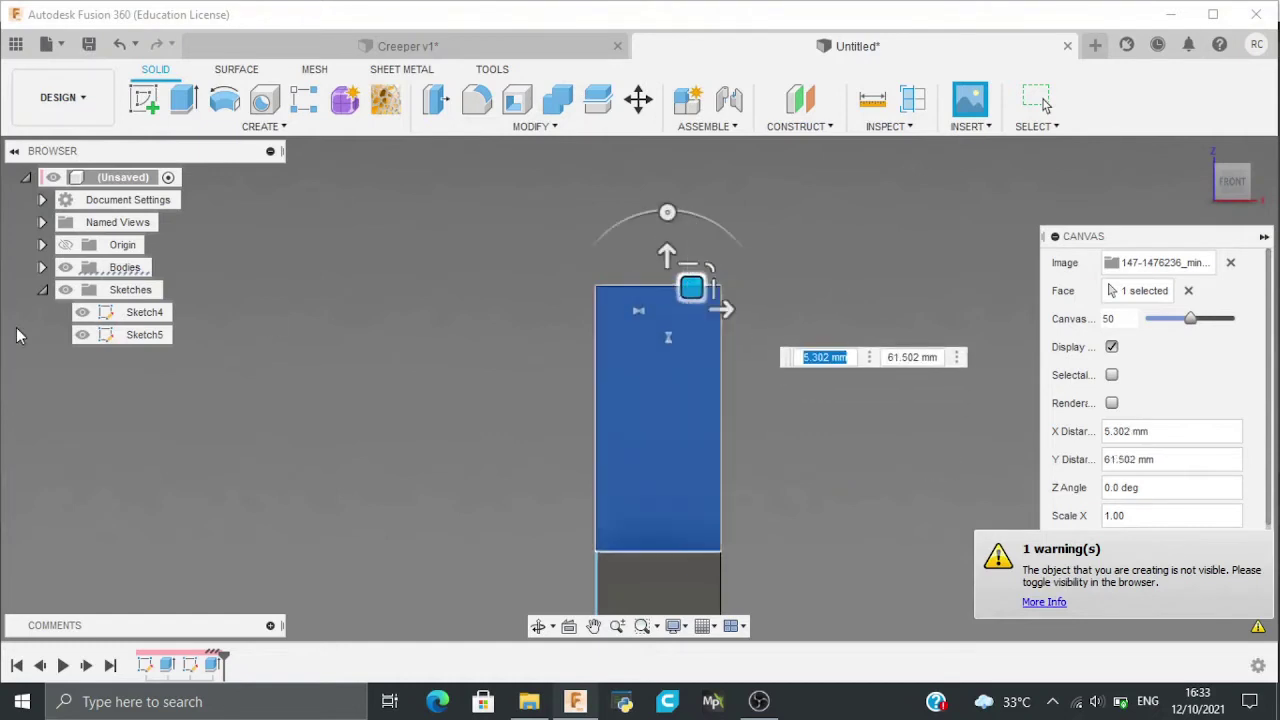
left_click(42, 268)
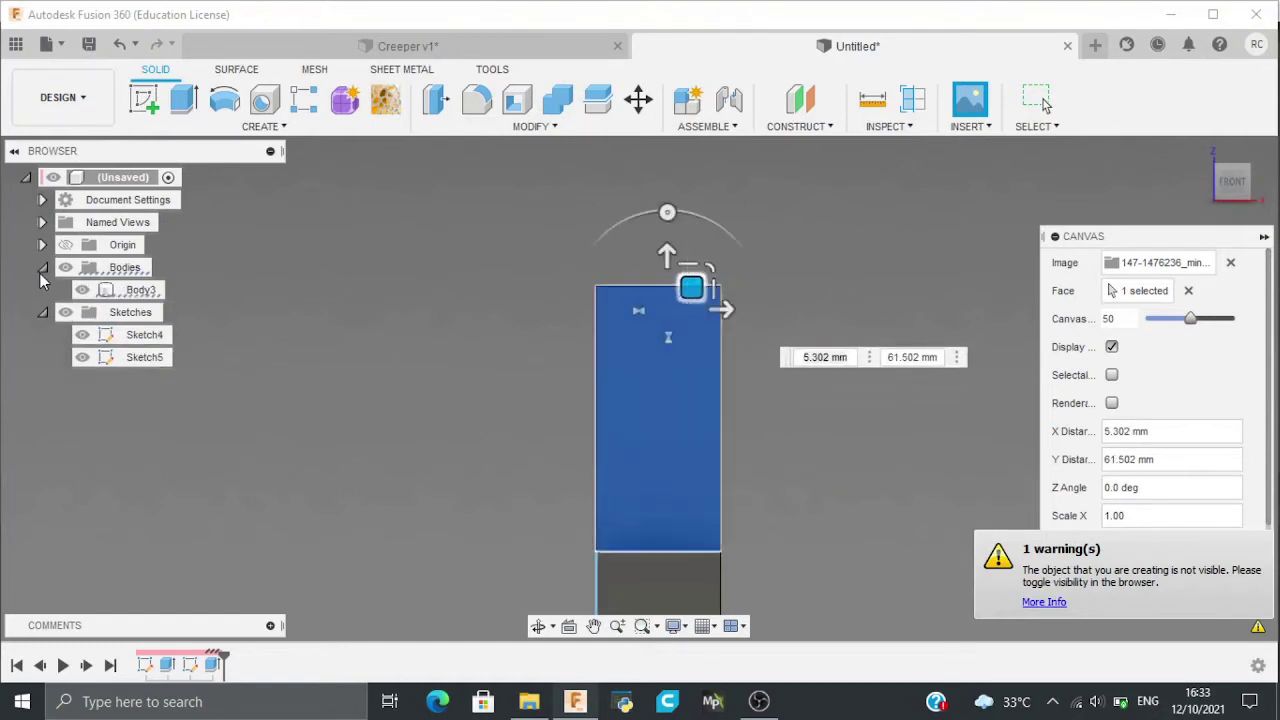
mouse_move(1232, 181)
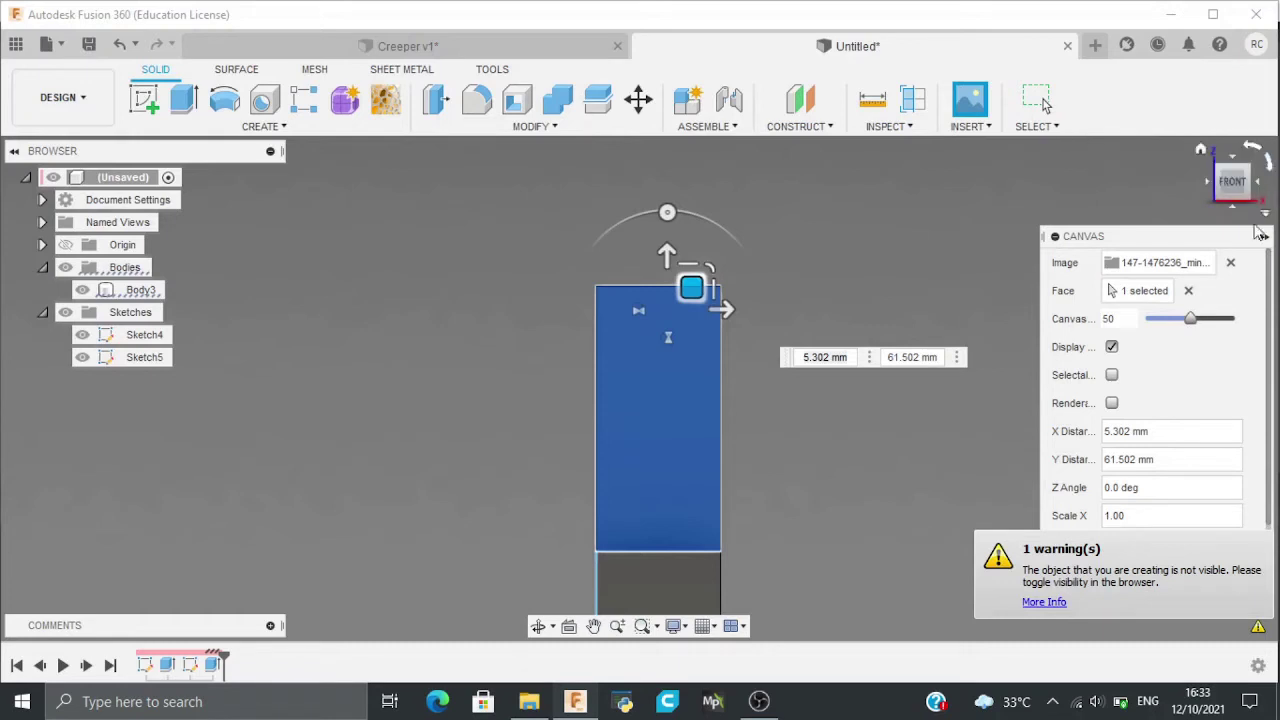
left_click_drag(1183, 240, 1147, 194)
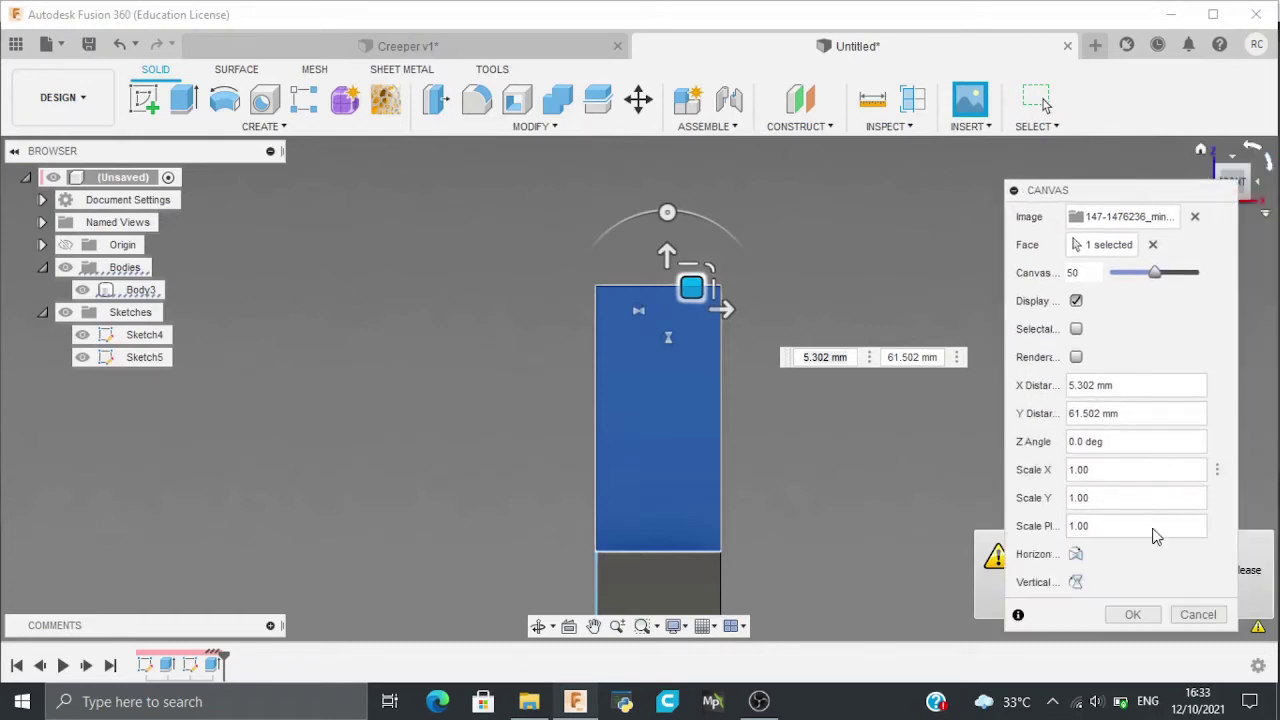
left_click(1140, 616)
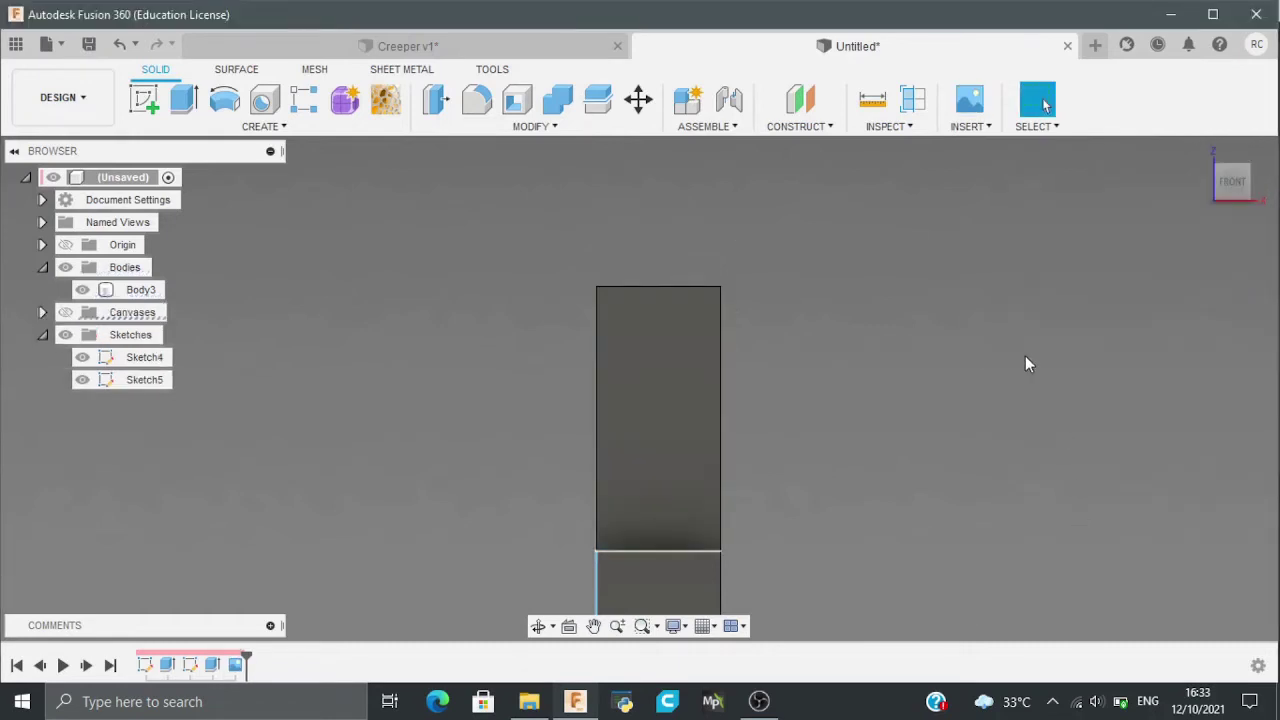
Insert the creeper image again as a canvas attached to the front face
left_click(969, 104)
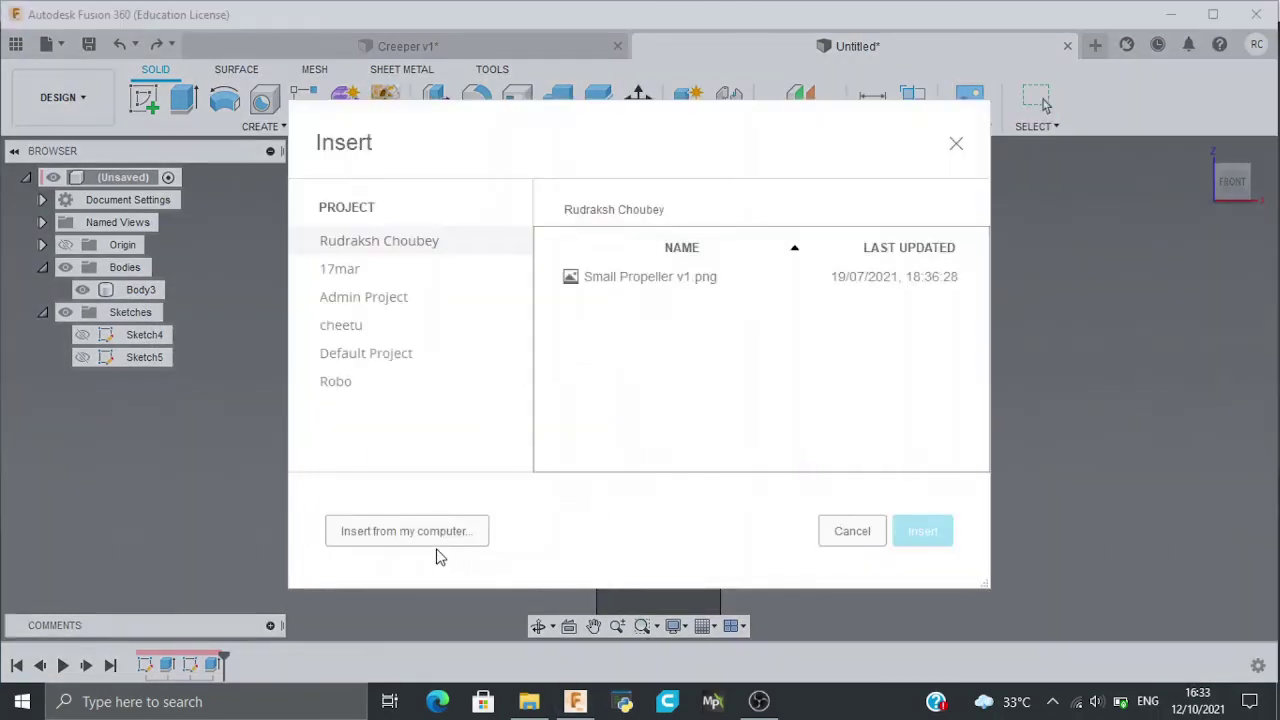
left_click(437, 533)
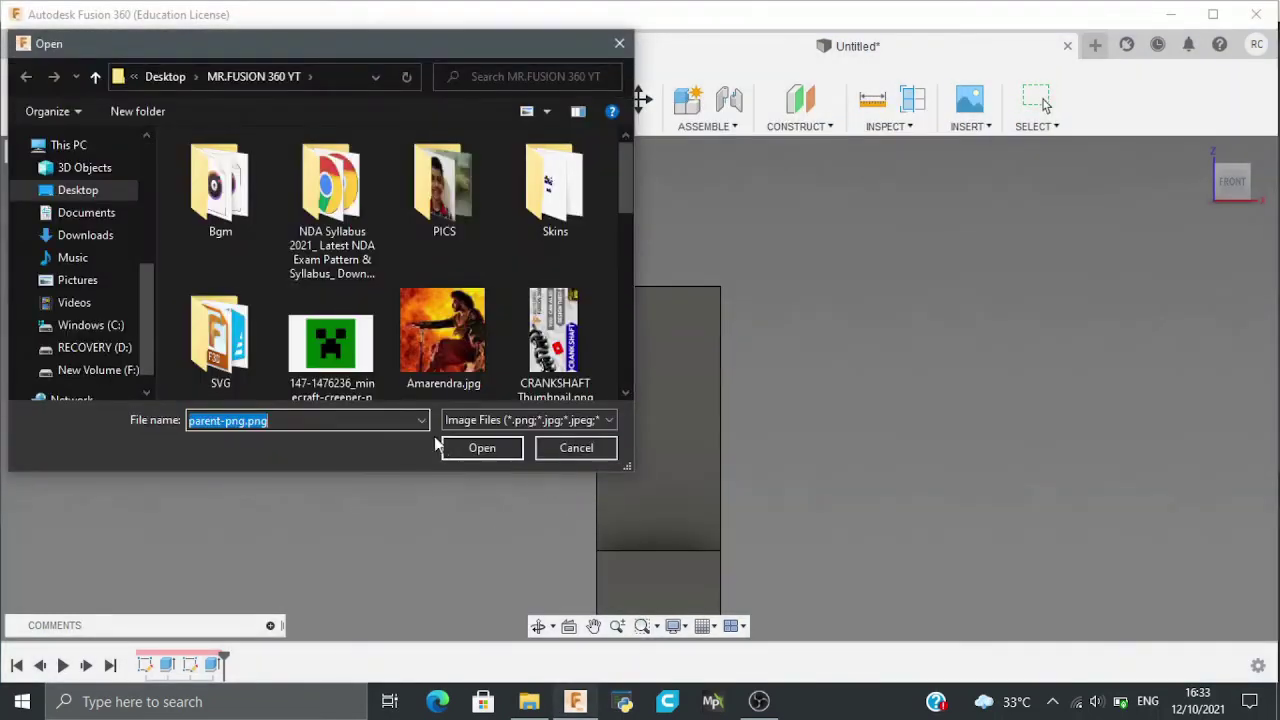
left_click(380, 395)
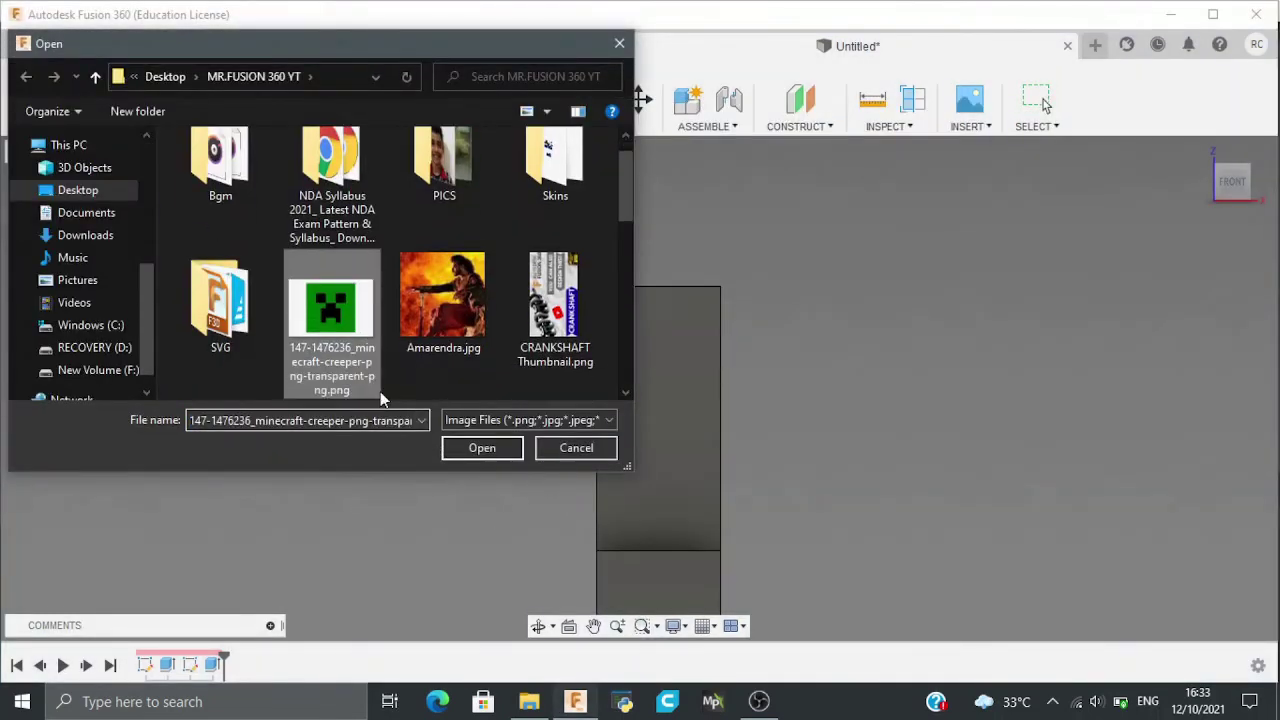
left_click(468, 450)
left_click(647, 483)
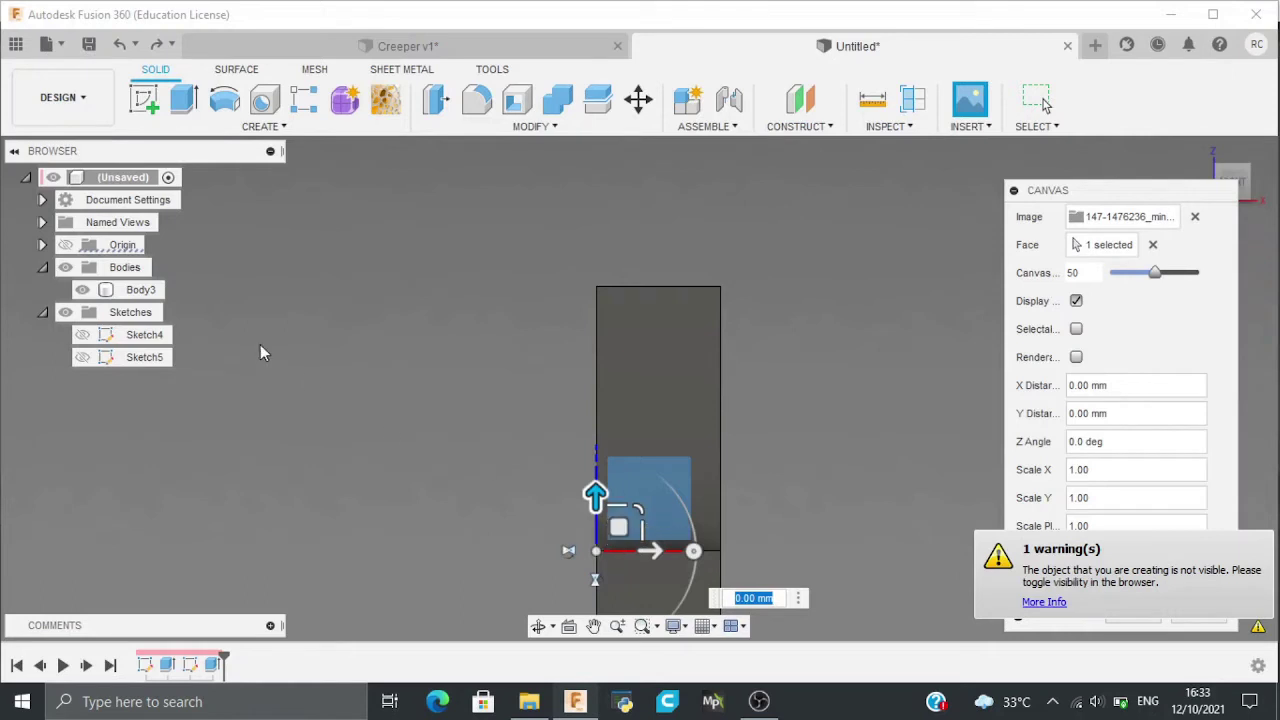
Check the document units in the browser and shift the view to see the whole box
left_click(42, 201)
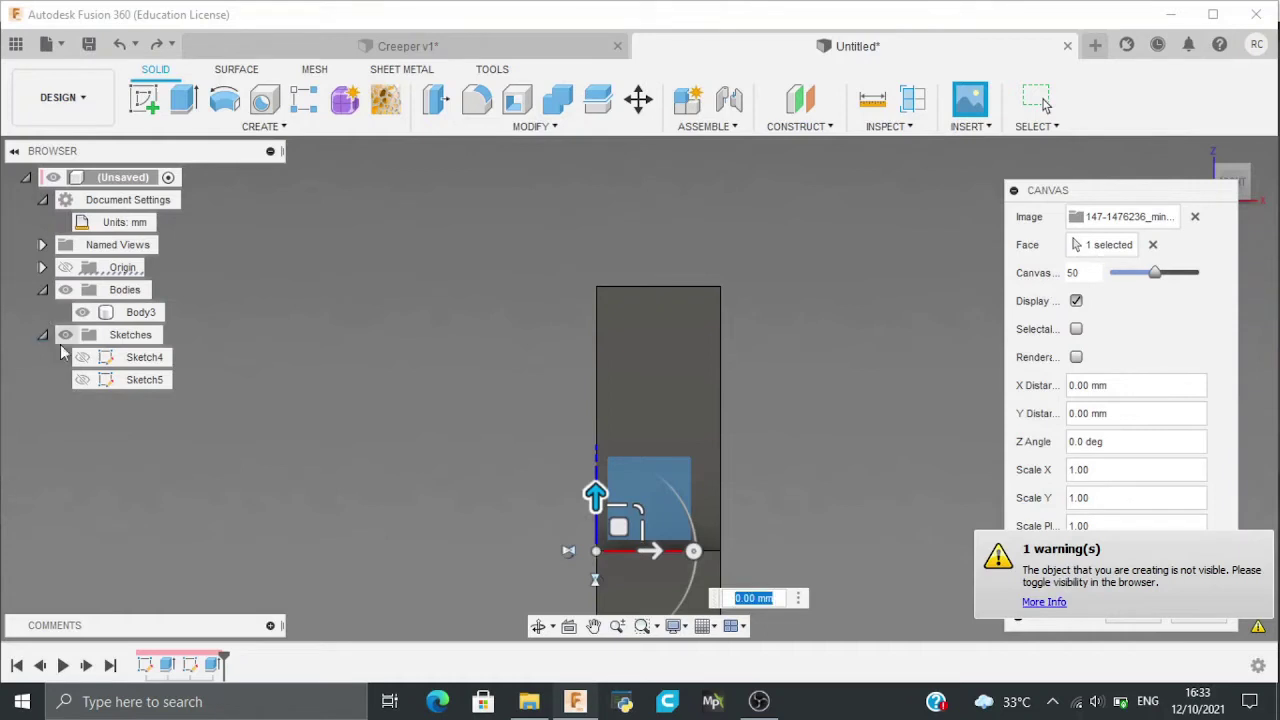
middle_click_drag(378, 444, 406, 174)
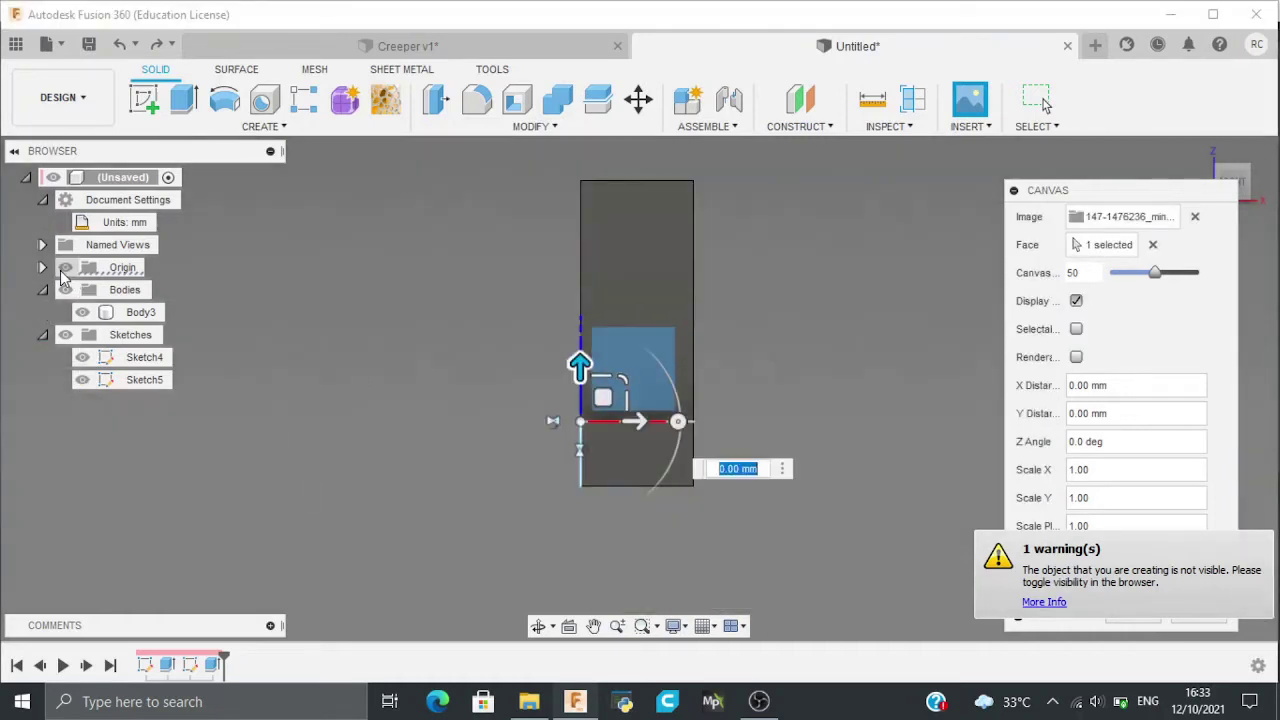
left_click(42, 245)
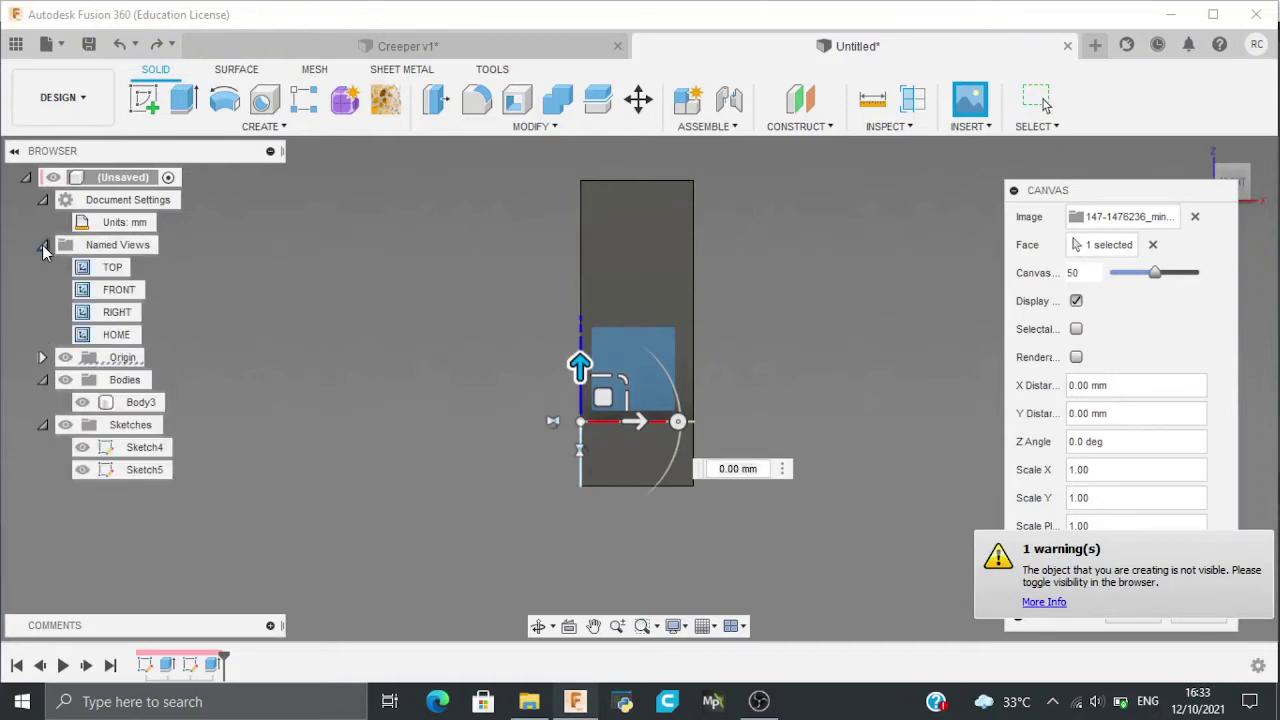
left_click(42, 245)
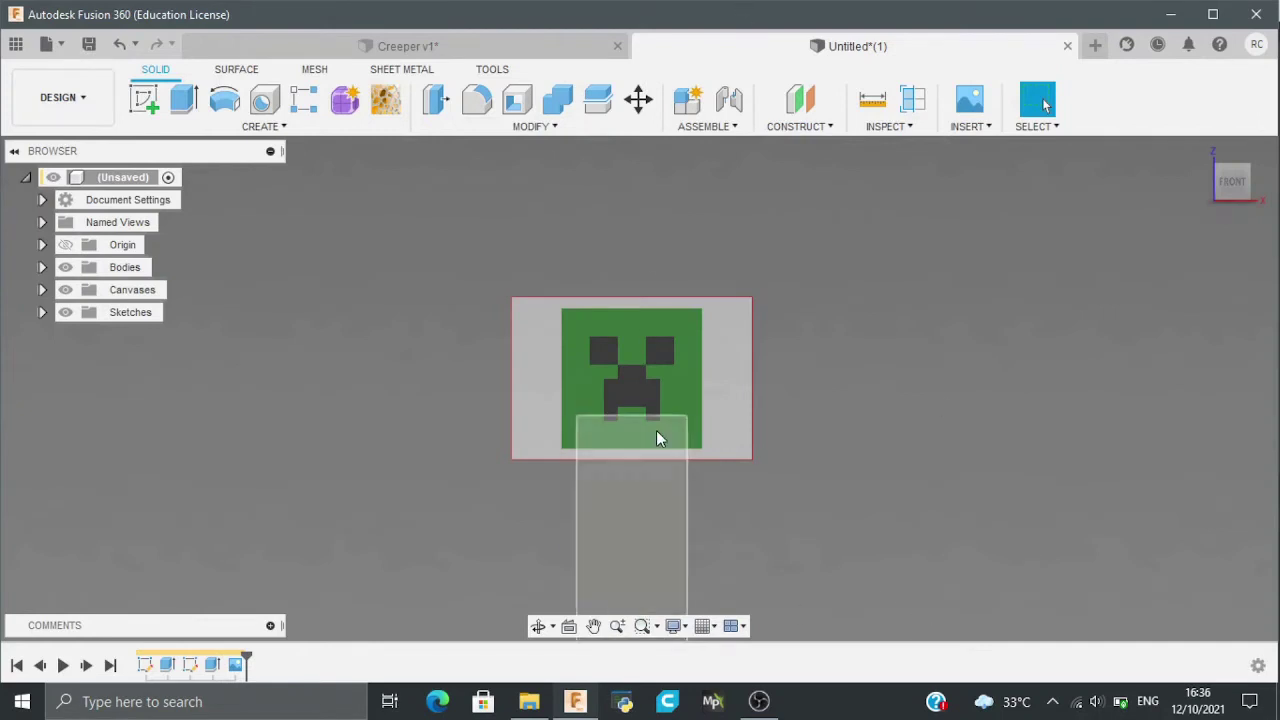
Start a sketch on the box's front face and trace the creeper face's outer rectangle
left_click_drag(1230, 180, 1197, 145)
left_click(1228, 172)
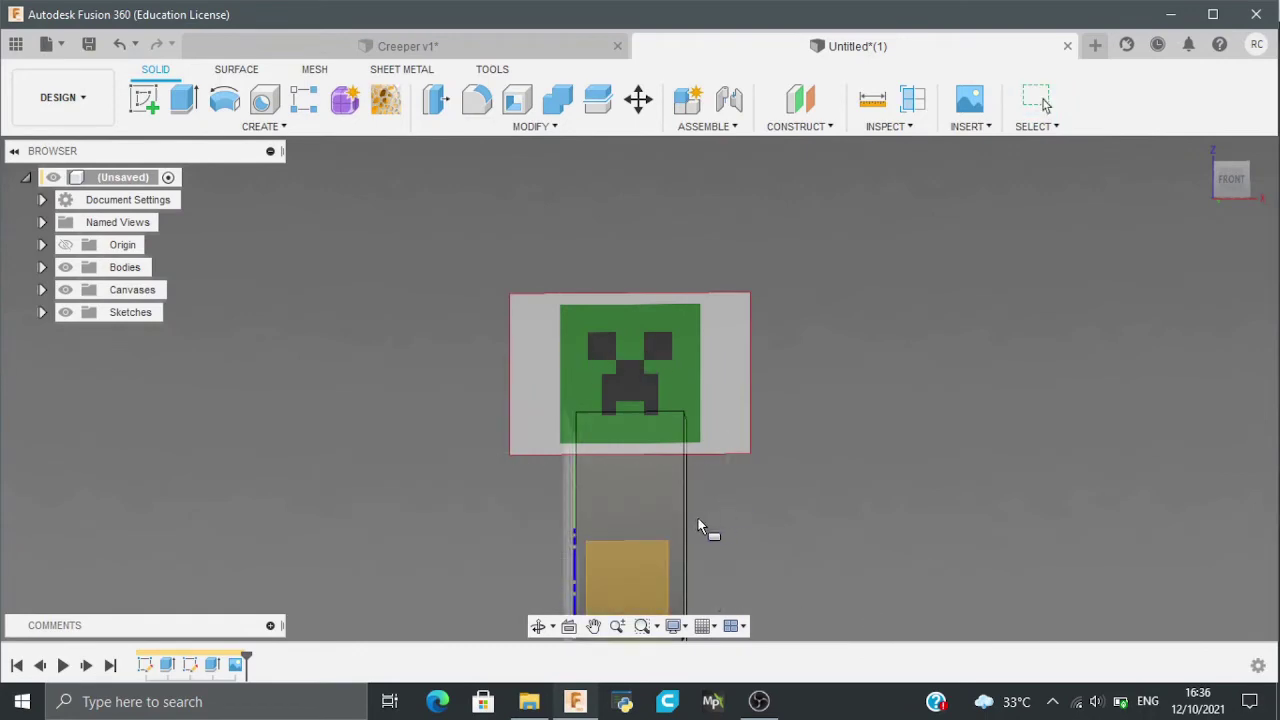
left_click(603, 494)
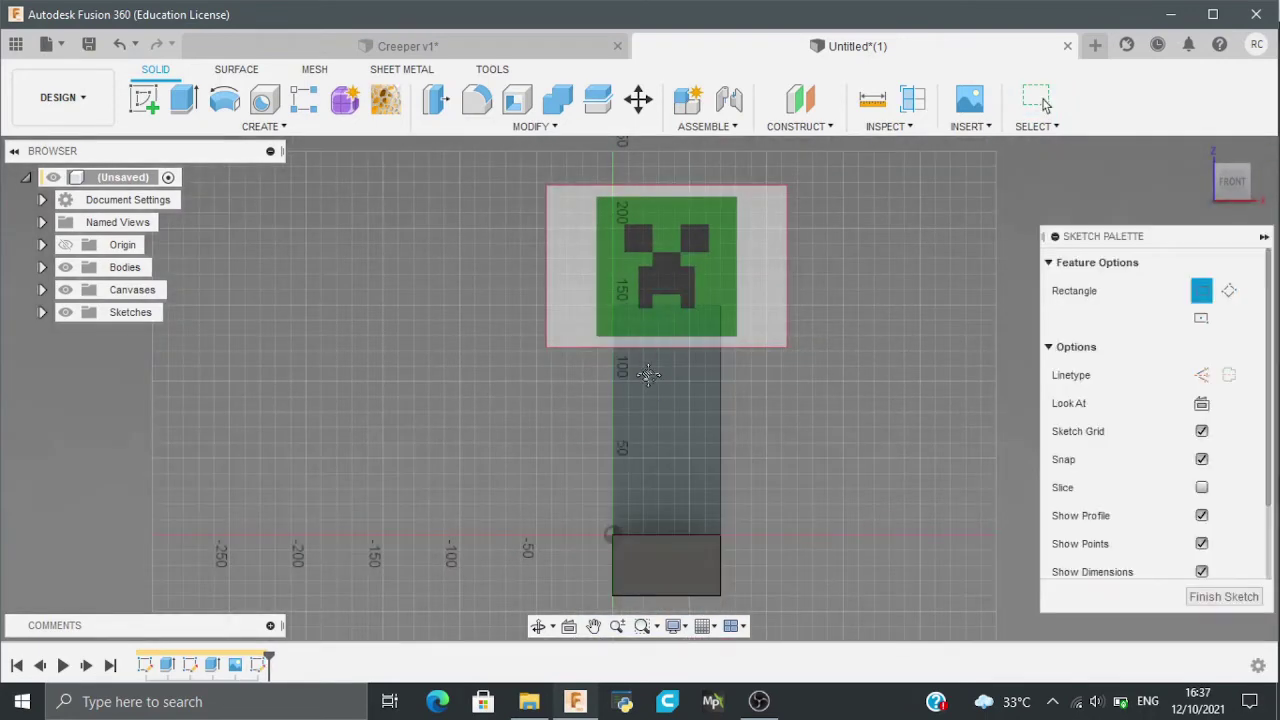
scroll(610, 203, "up", 3)
scroll(592, 200, "up", 3)
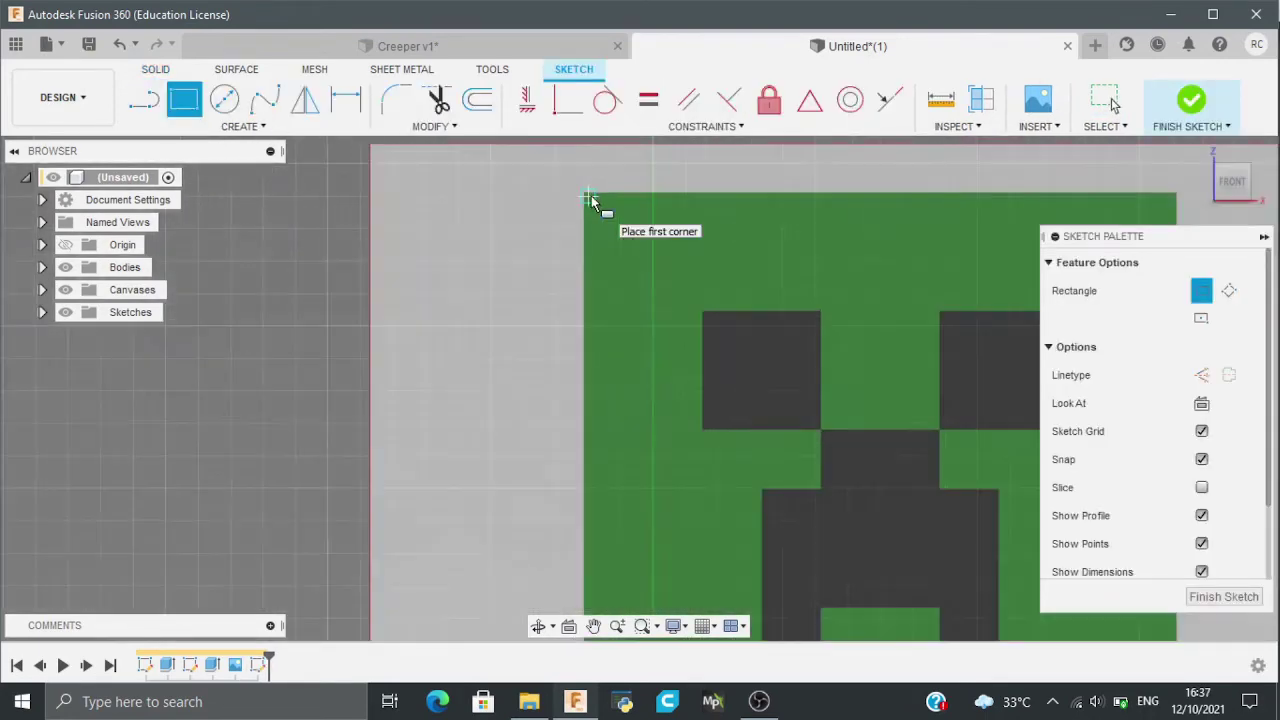
scroll(592, 198, "up", 2)
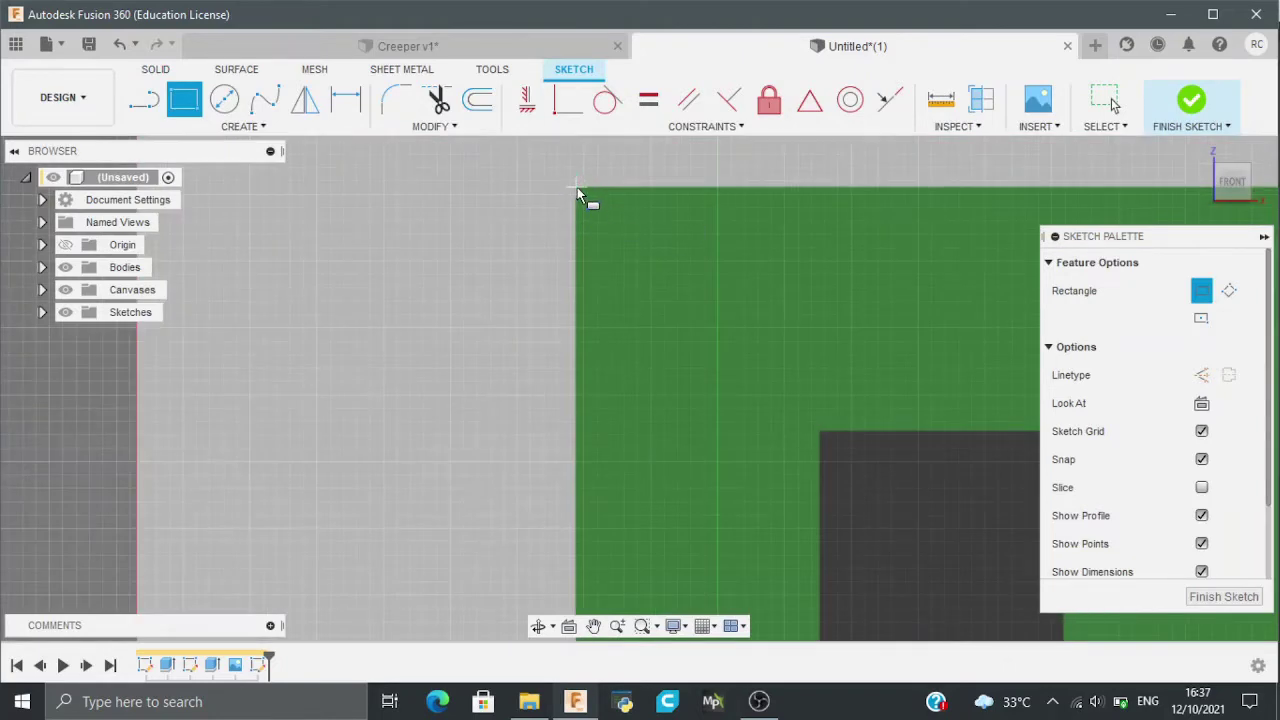
left_click(583, 191)
scroll(467, 227, "down", 2)
scroll(467, 227, "down", 2)
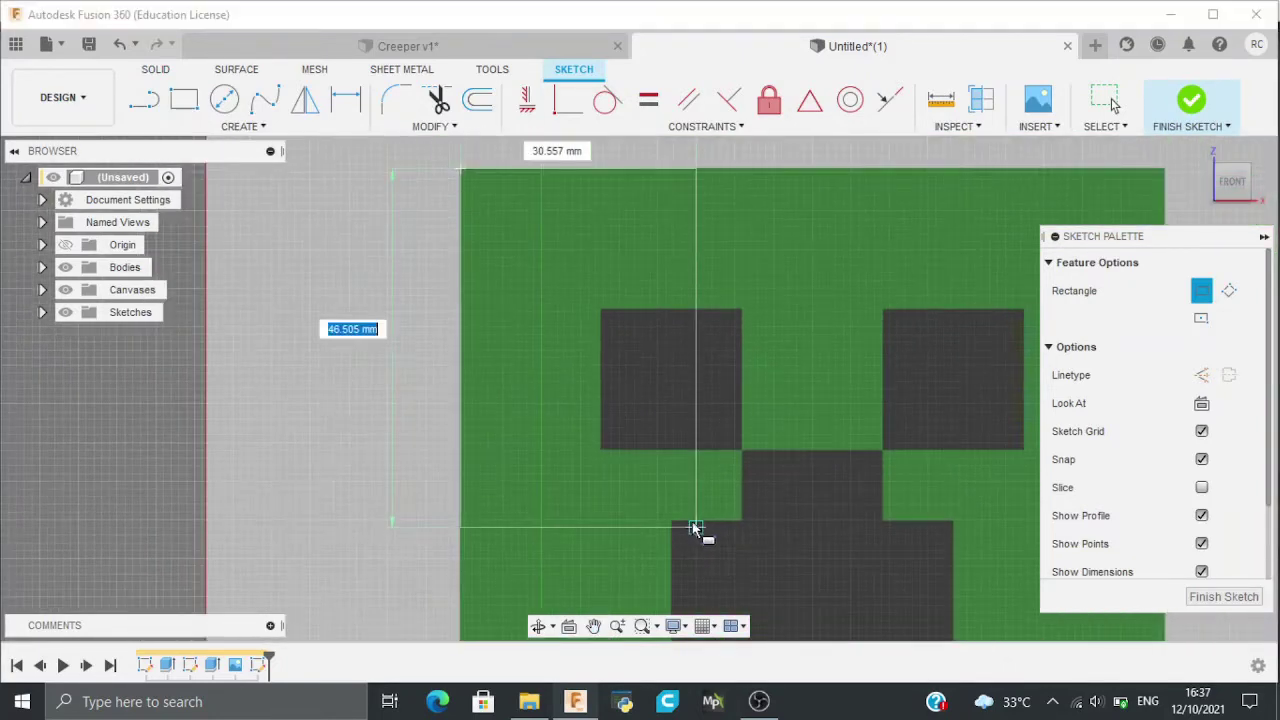
middle_click_drag(927, 544, 774, 404)
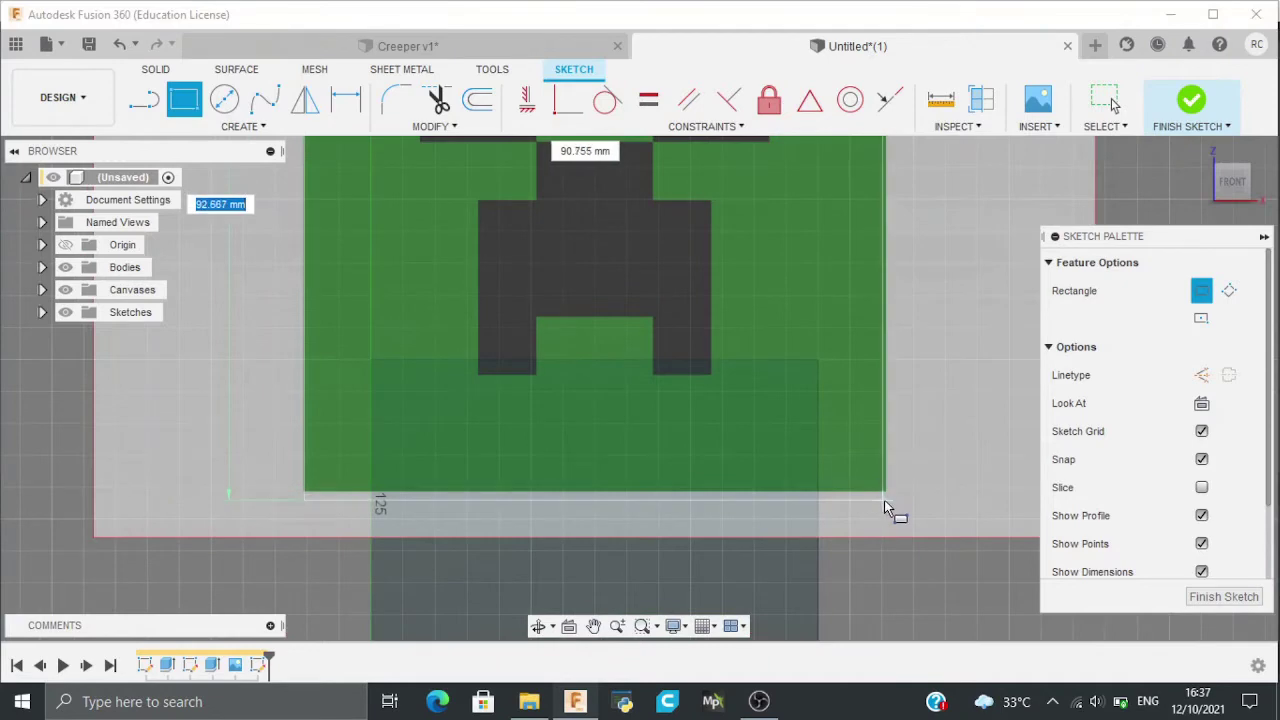
scroll(886, 497, "up", 2)
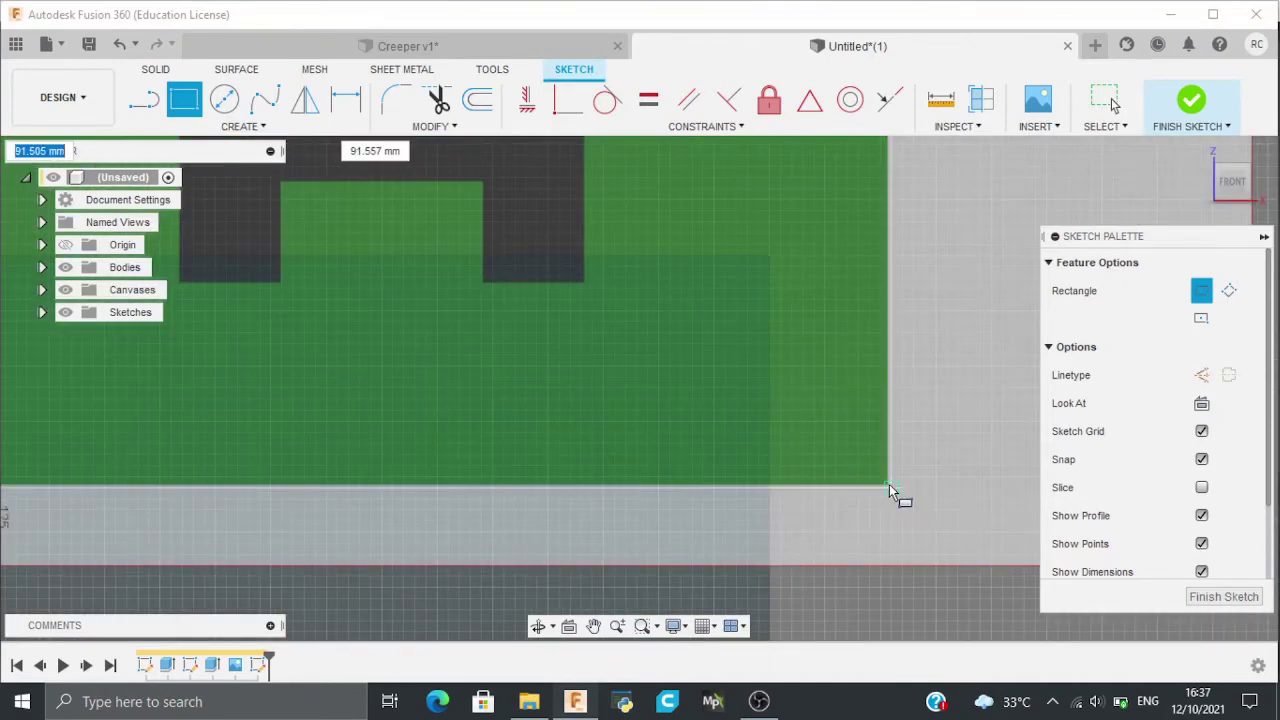
left_click(889, 486)
scroll(889, 486, "down", 3)
scroll(580, 414, "up", 1)
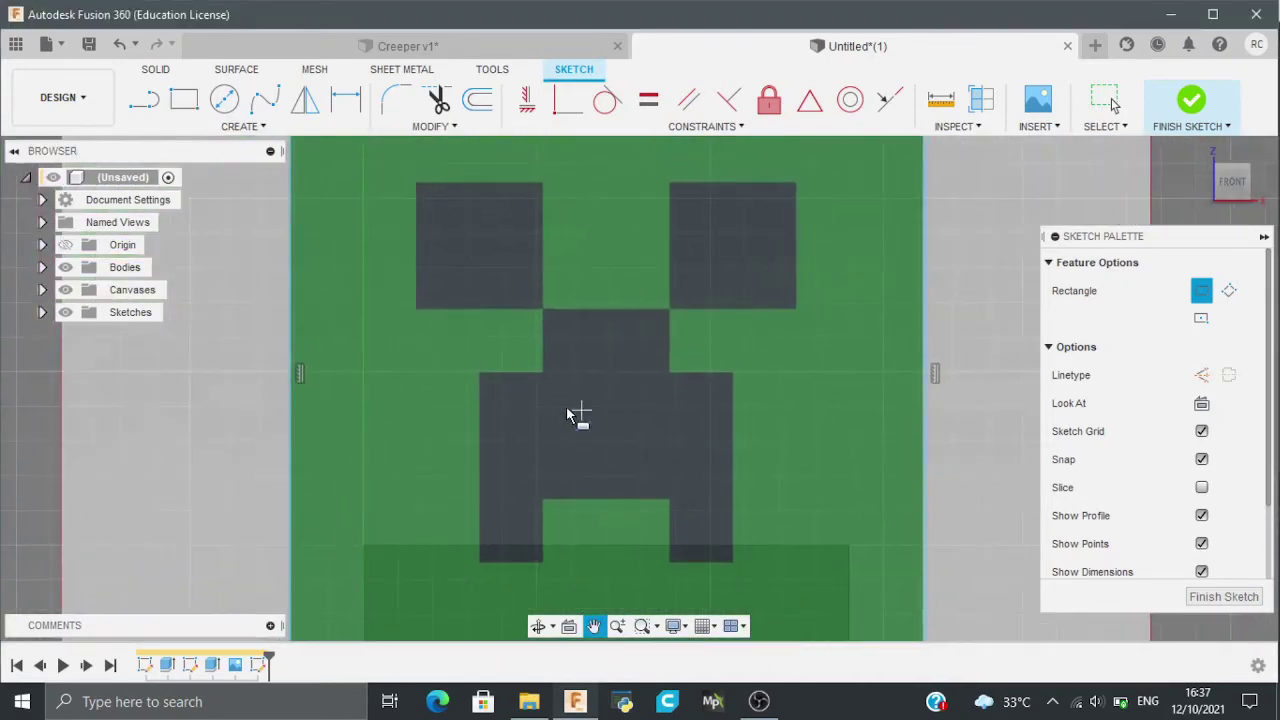
Trace the wide mouth rectangle and the two fang rectangles beneath it
left_click(480, 374)
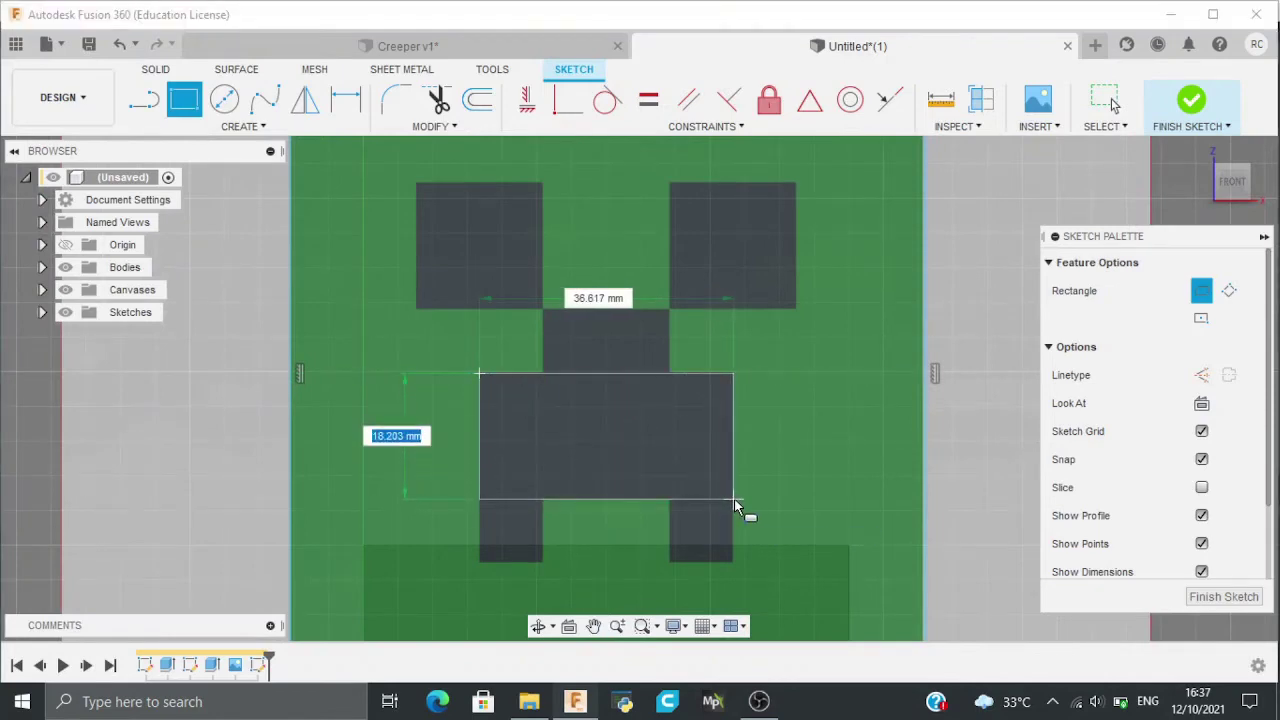
left_click(733, 505)
left_click(480, 503)
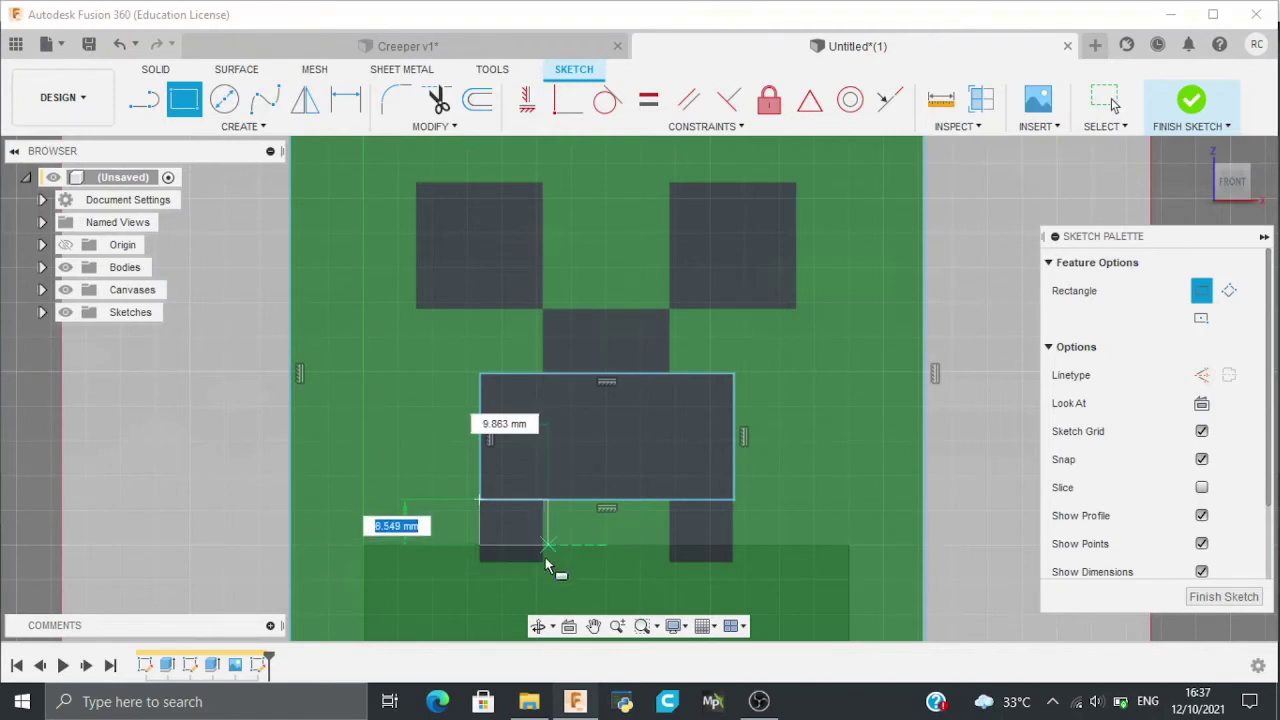
left_click(543, 563)
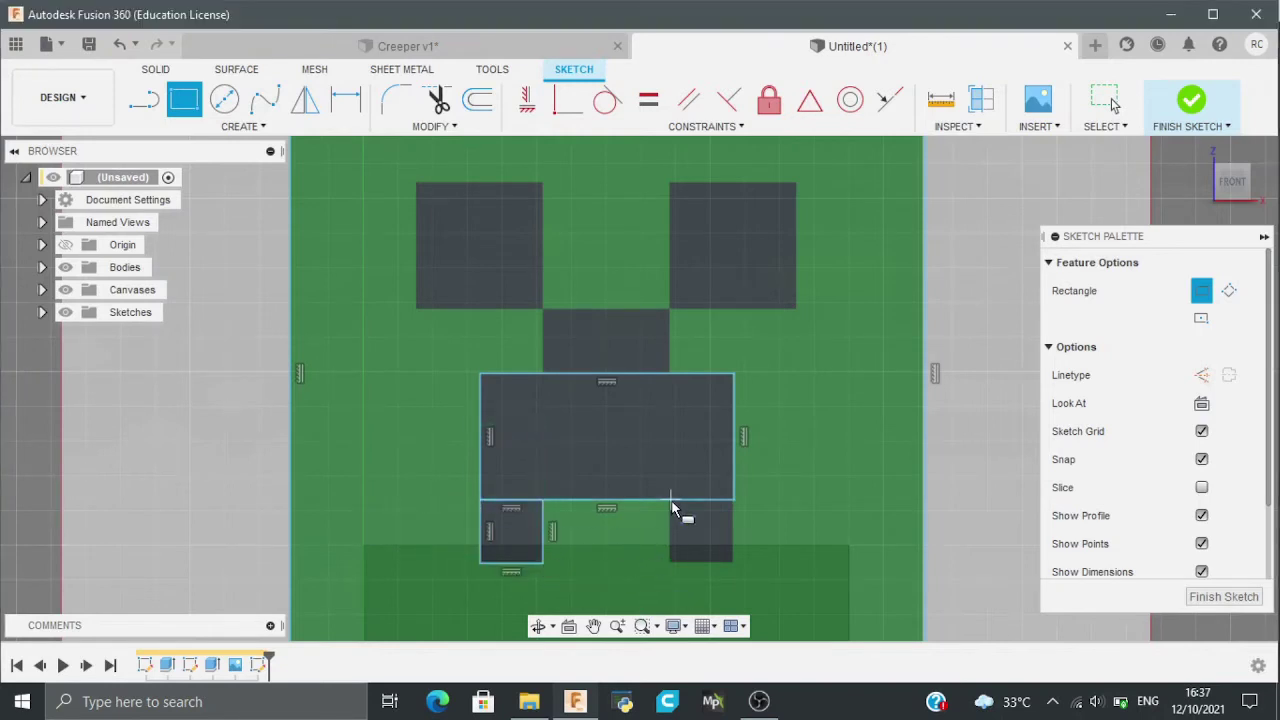
left_click(733, 499)
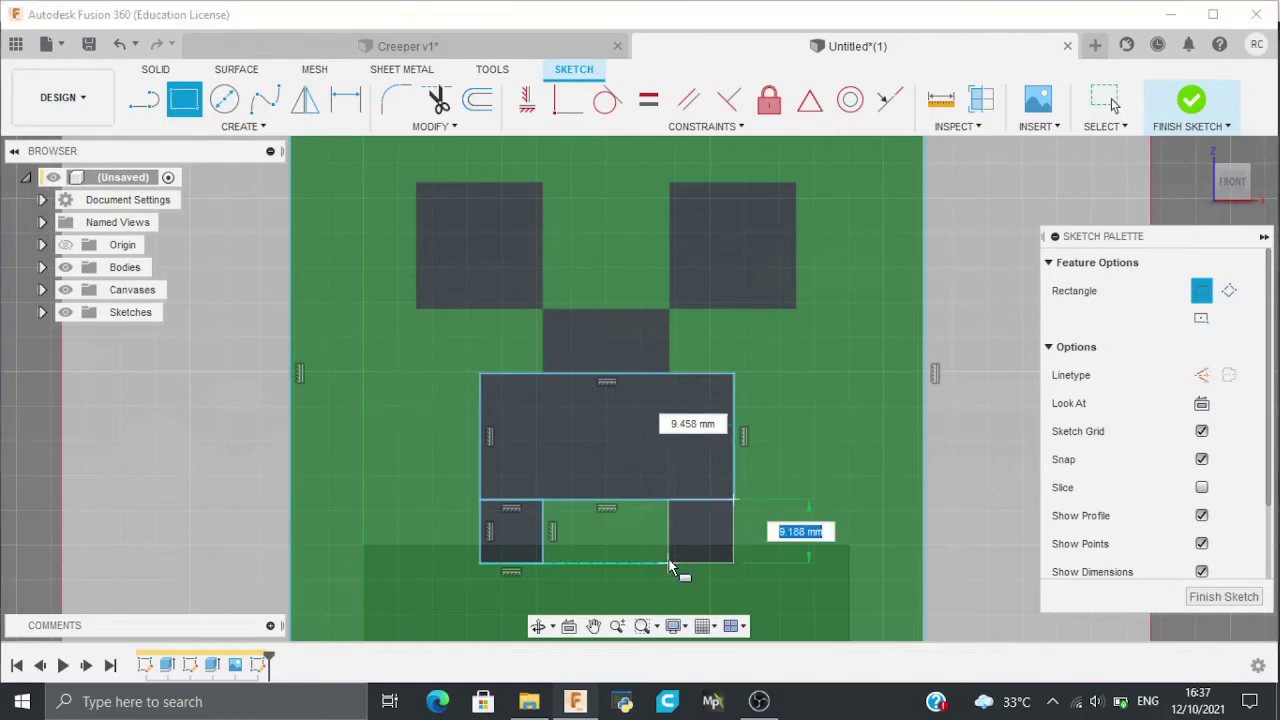
left_click(669, 563)
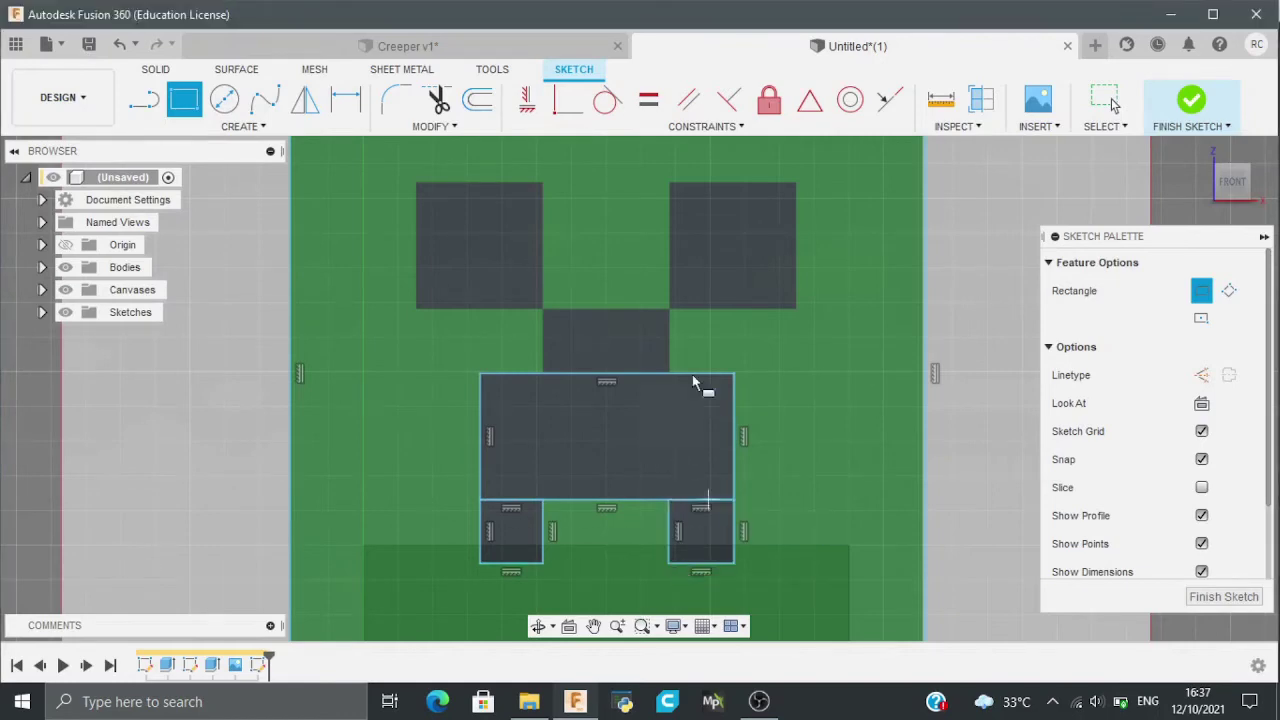
Trace the nose rectangle and both eye squares over the creeper image
left_click(544, 308)
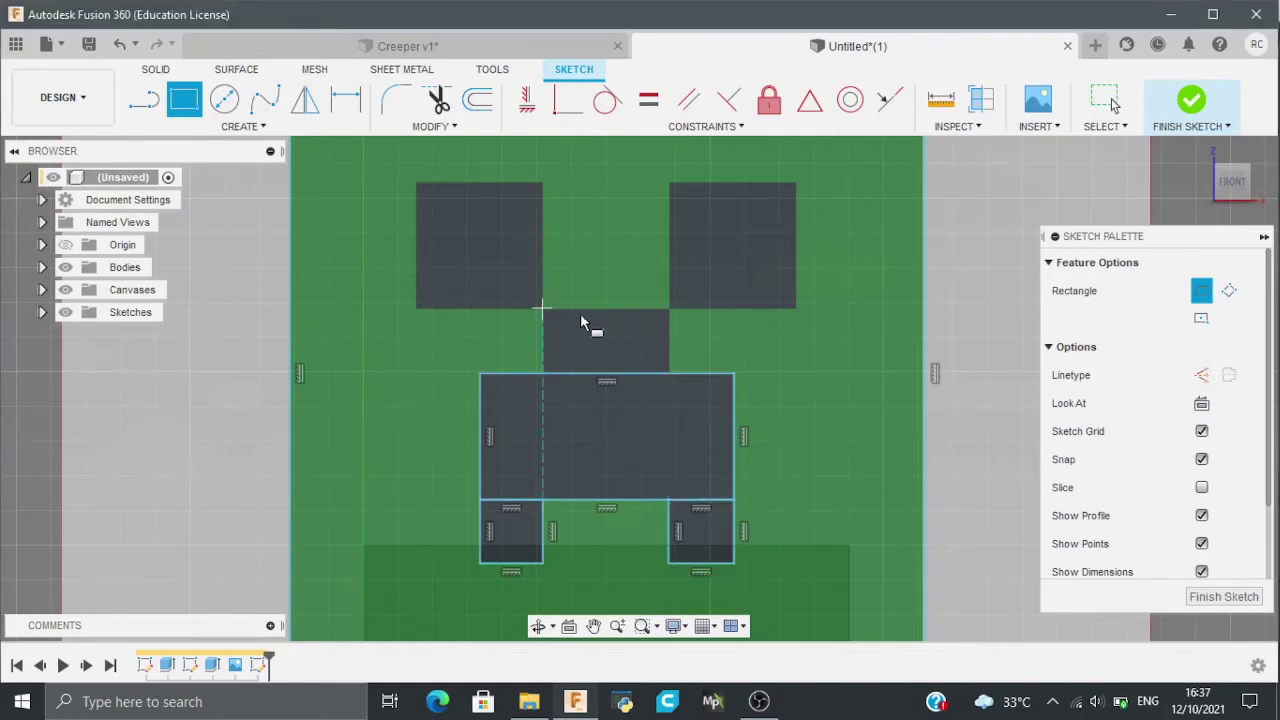
left_click(669, 370)
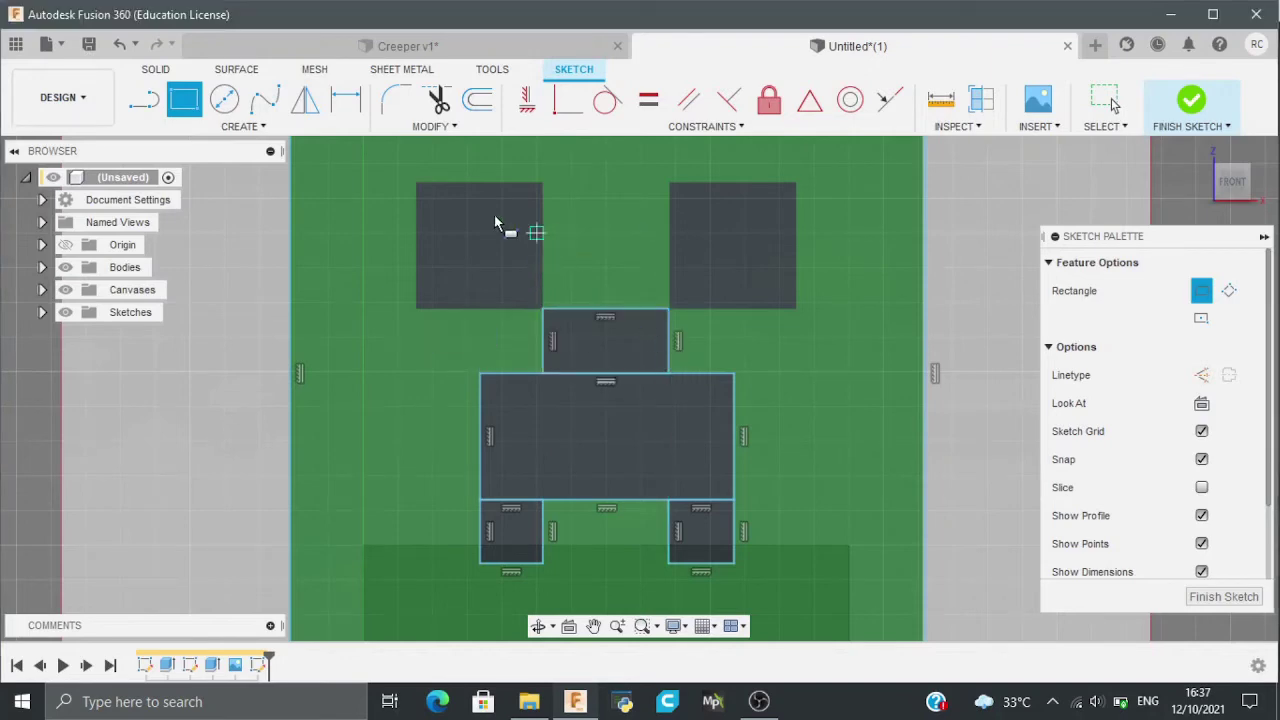
left_click(416, 183)
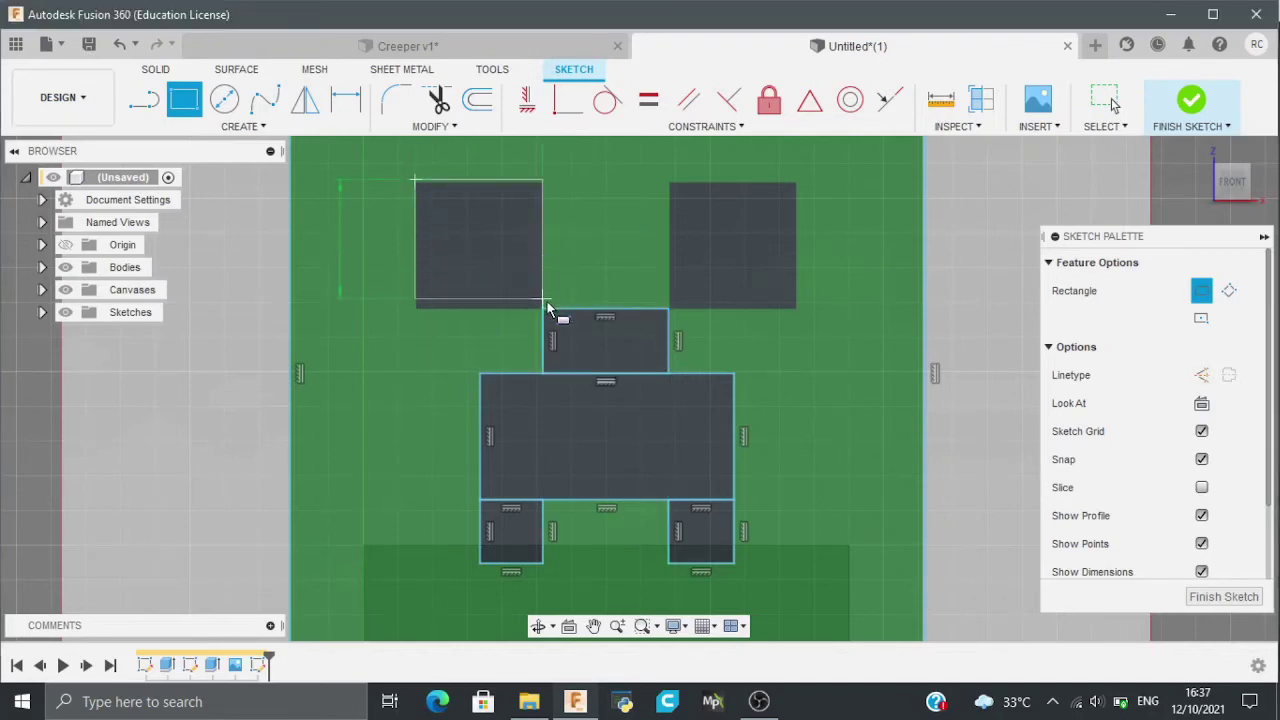
left_click(545, 308)
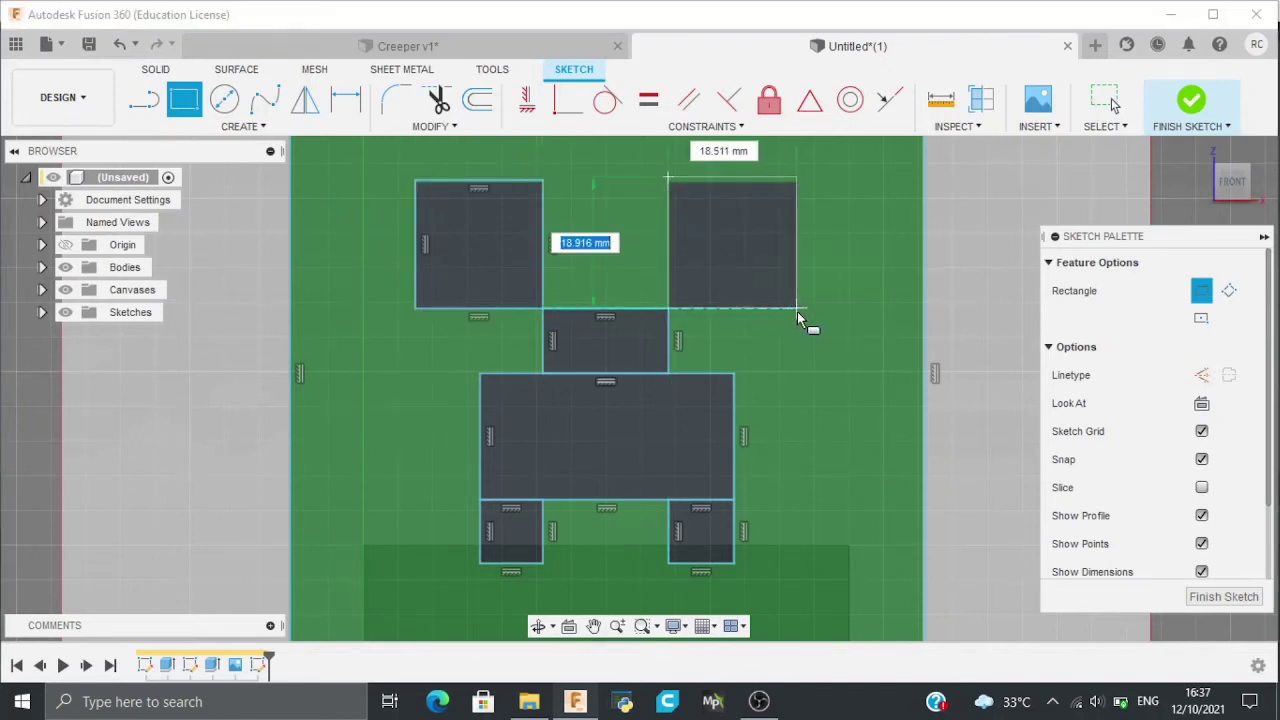
key("Escape")
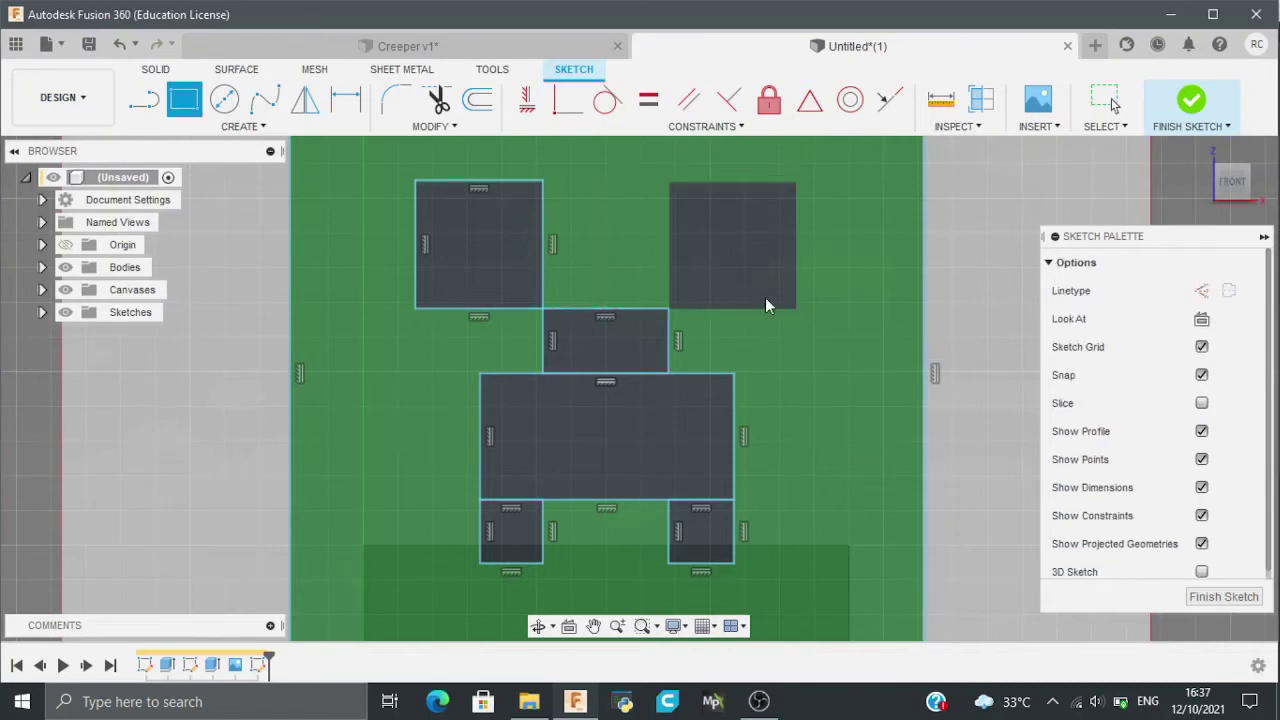
key("r")
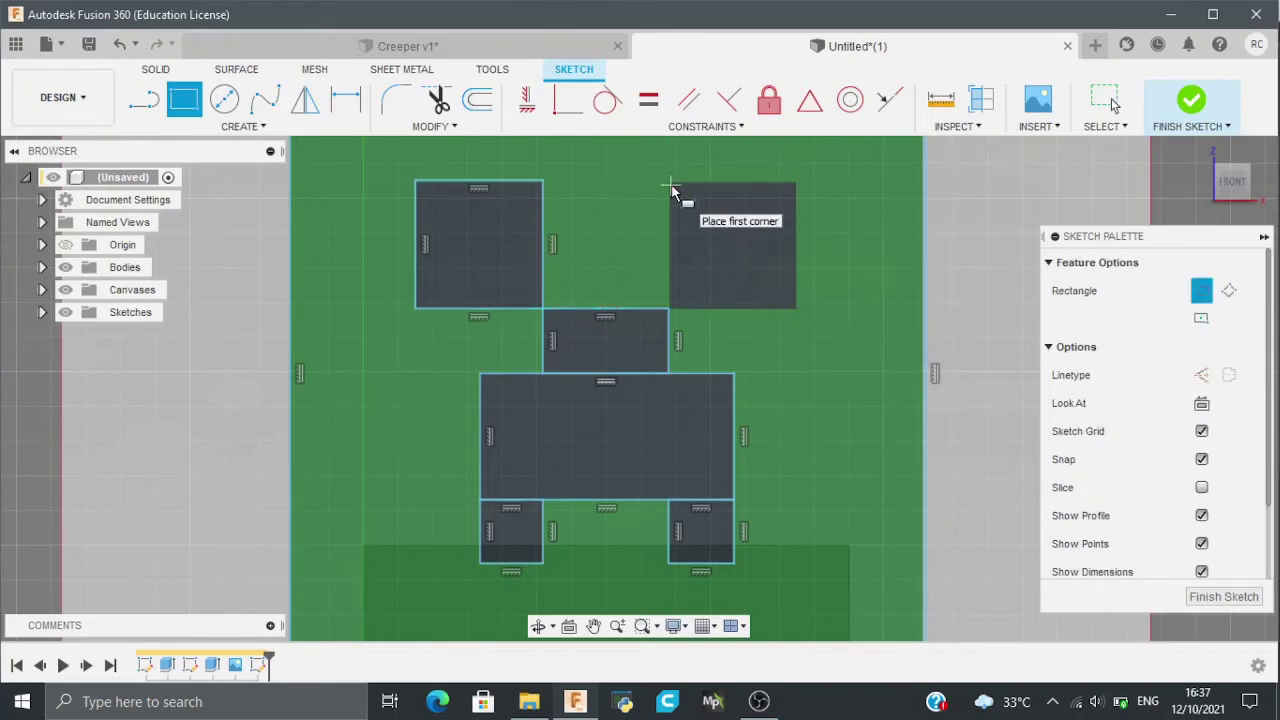
left_click(797, 310)
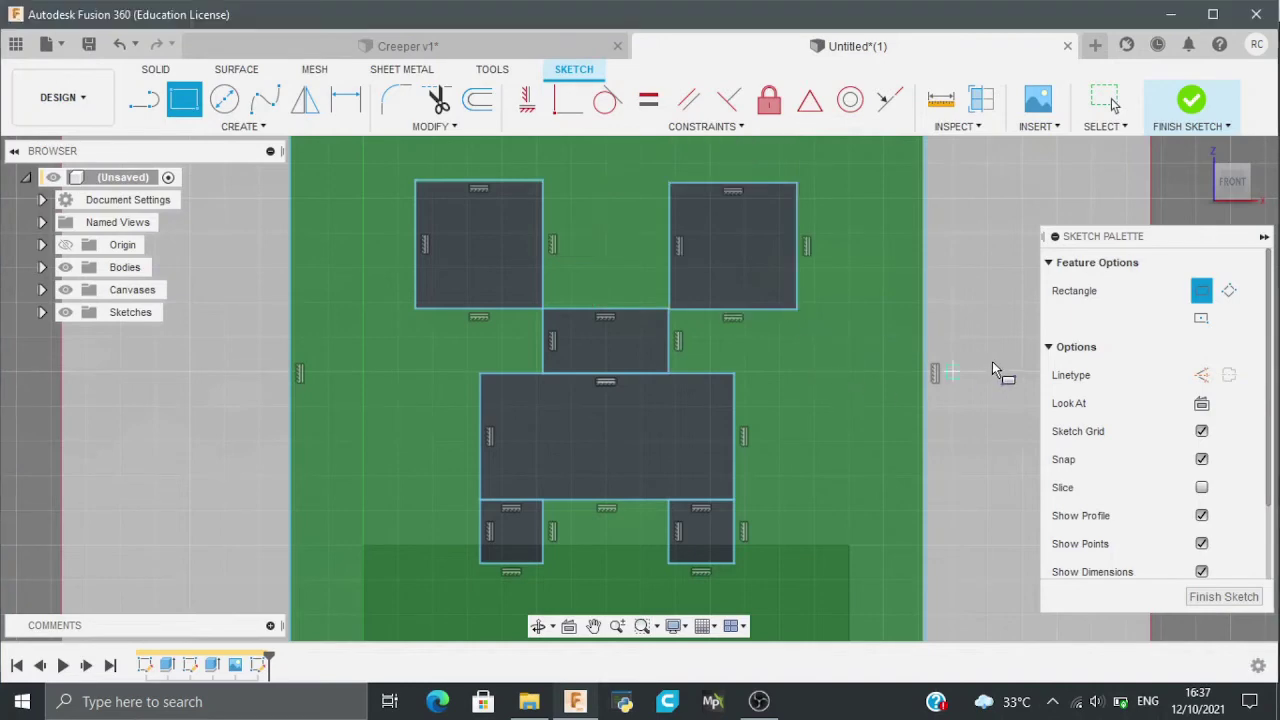
key("e")
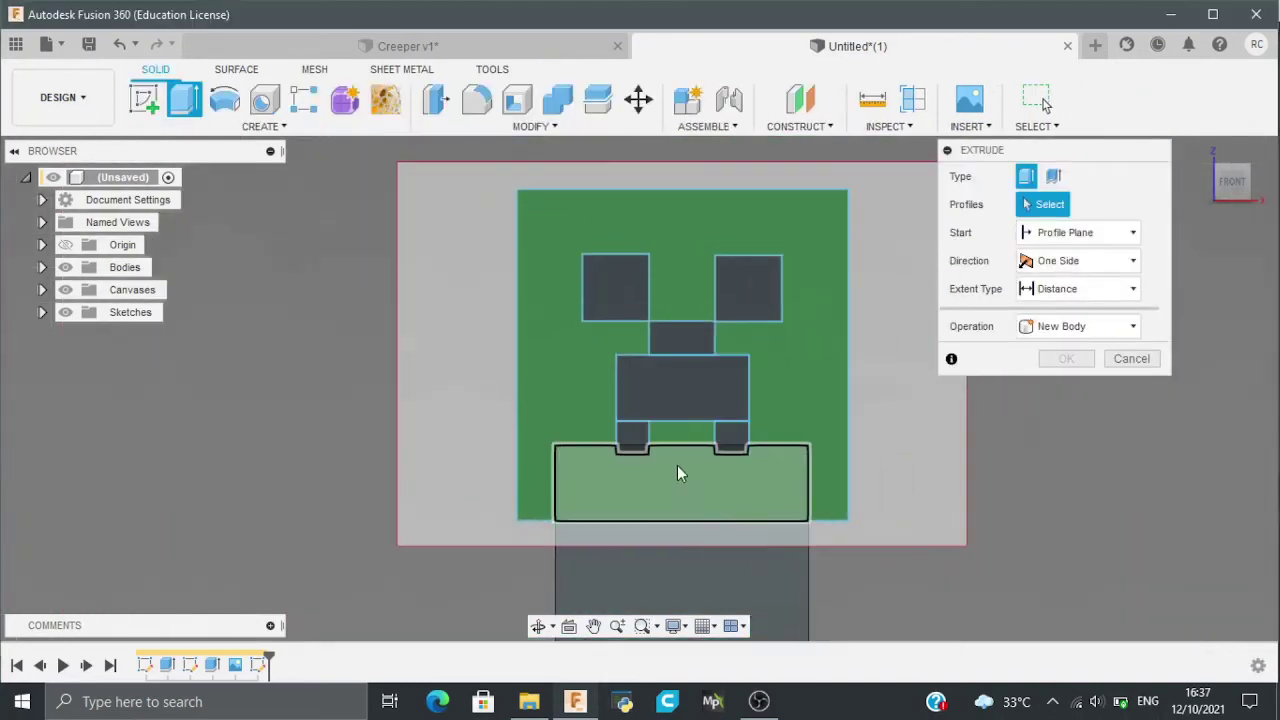
Select all the face profiles — mouth, sides, nose and both eyes — for extrusion
left_click(678, 468)
left_click(681, 434)
left_click(632, 434)
left_click(731, 434)
left_click(720, 395)
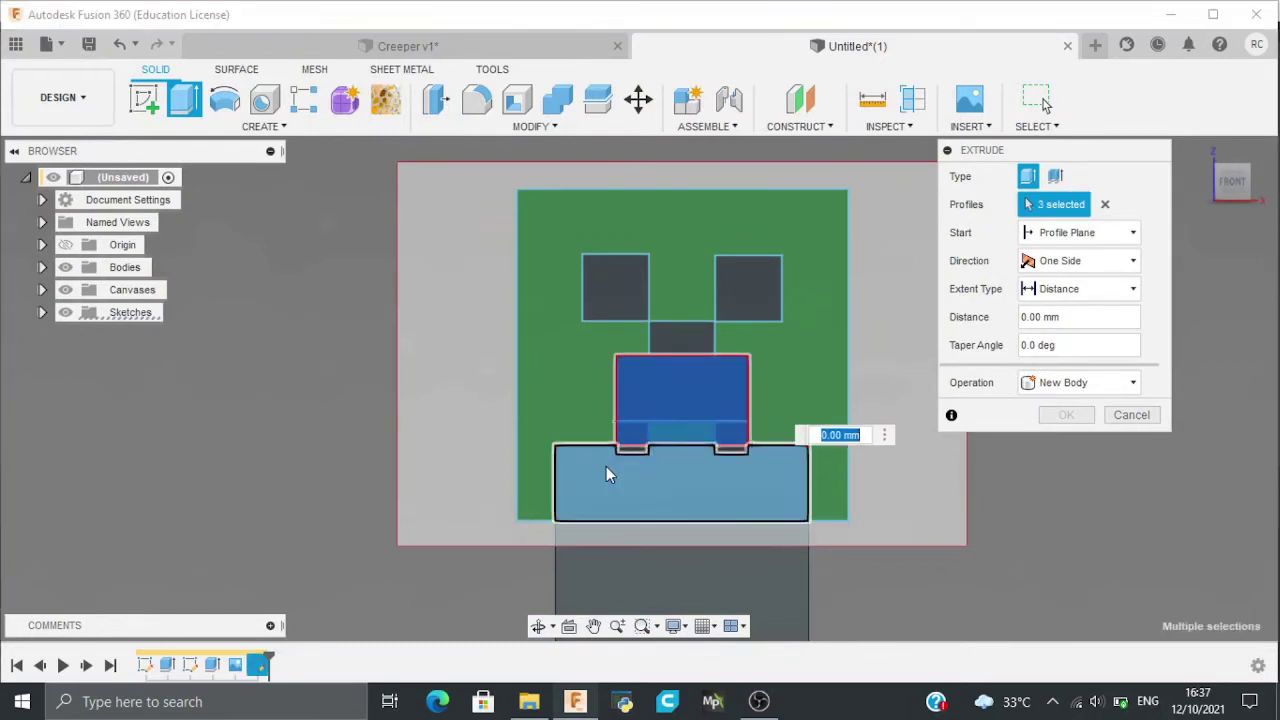
left_click(731, 449)
left_click(794, 414)
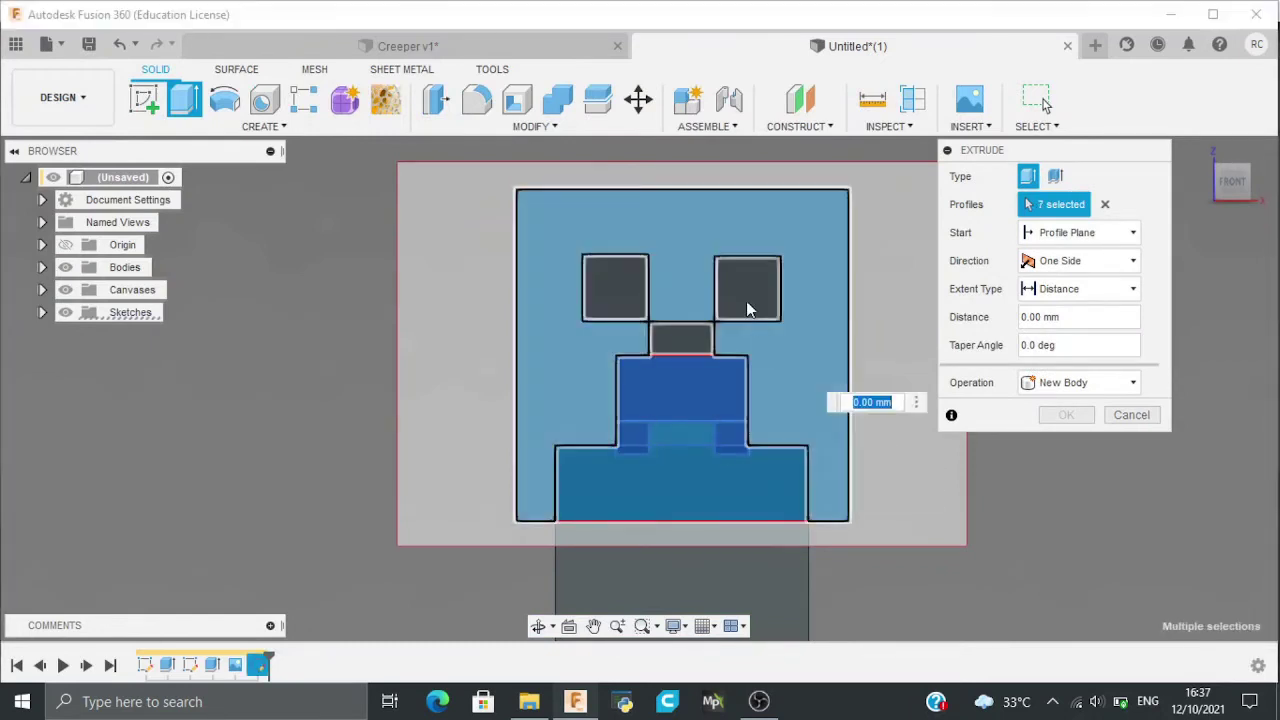
left_click(748, 288)
left_click(684, 345)
left_click(615, 290)
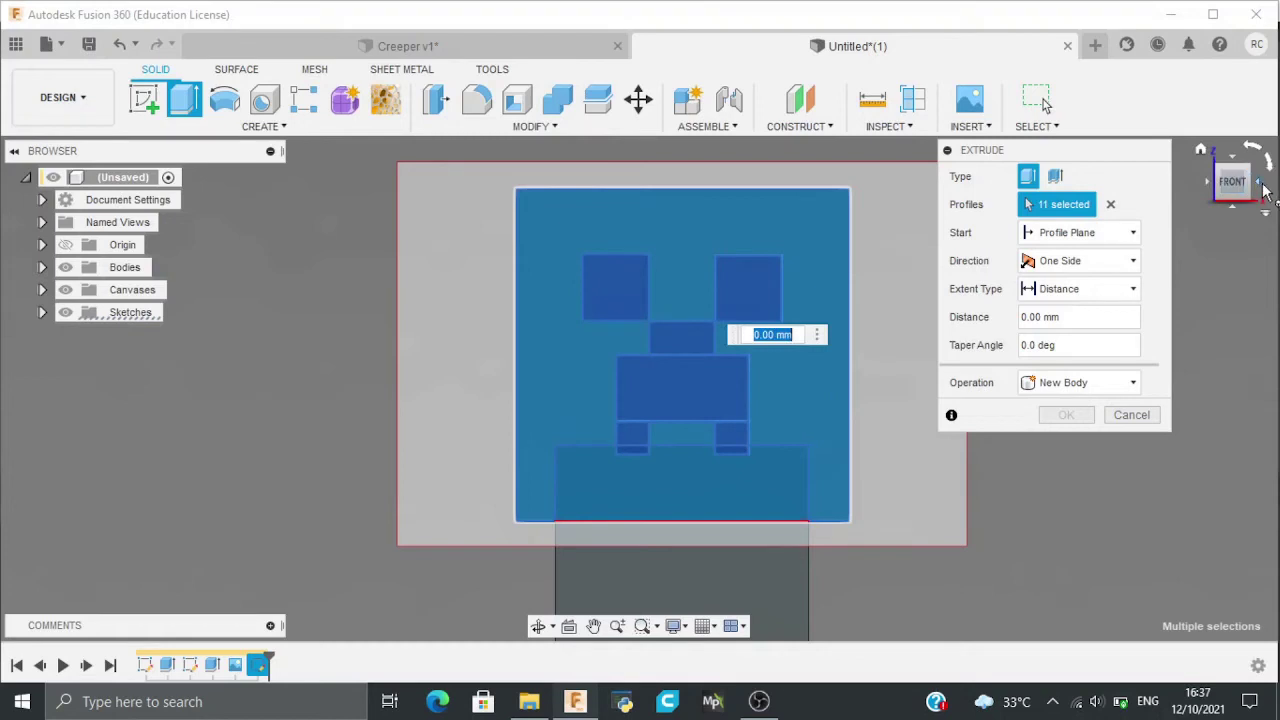
Extrude them two-sided, 65 mm and 20 mm, as a new body
left_click(1263, 188)
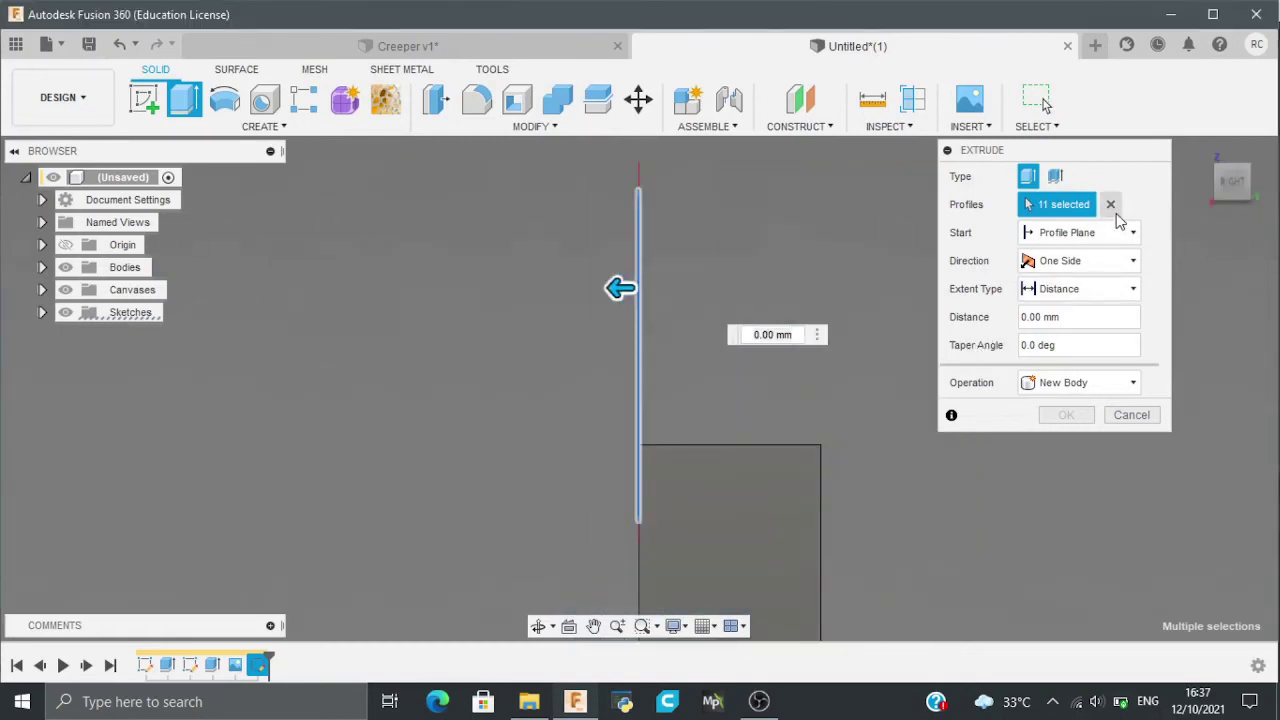
left_click(1085, 260)
left_click(1050, 302)
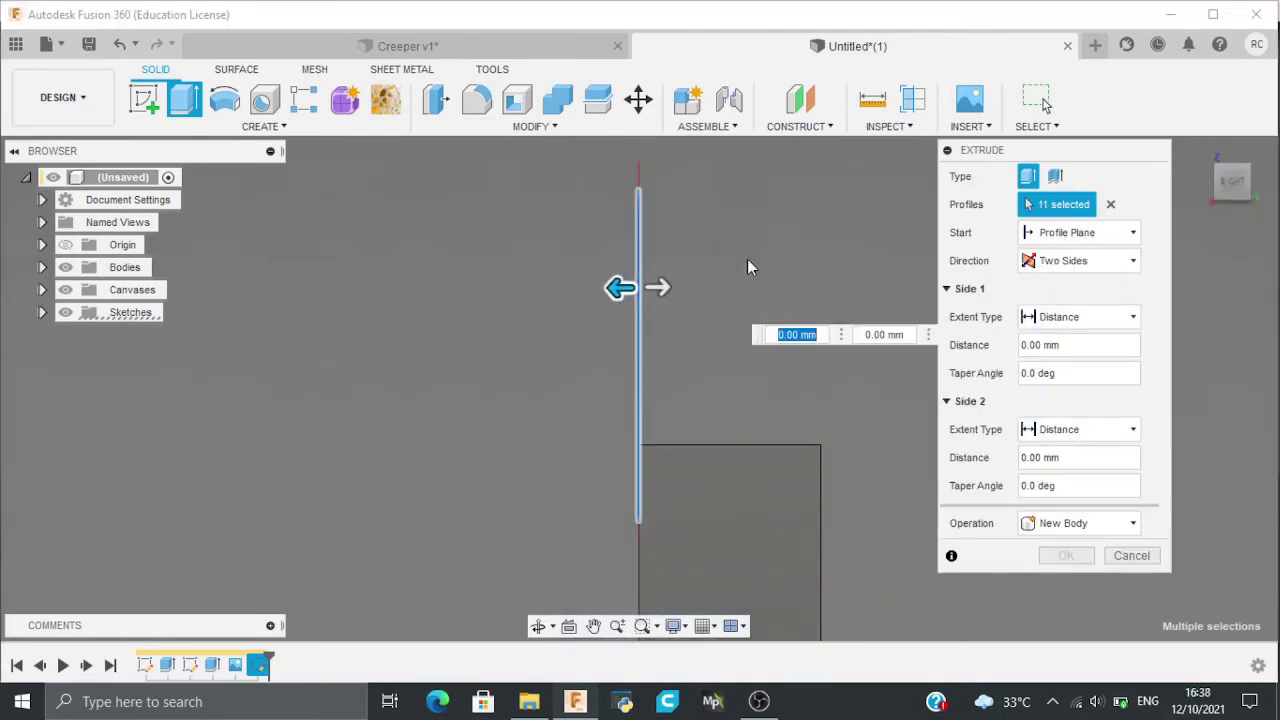
type("65")
key("Tab")
type("20")
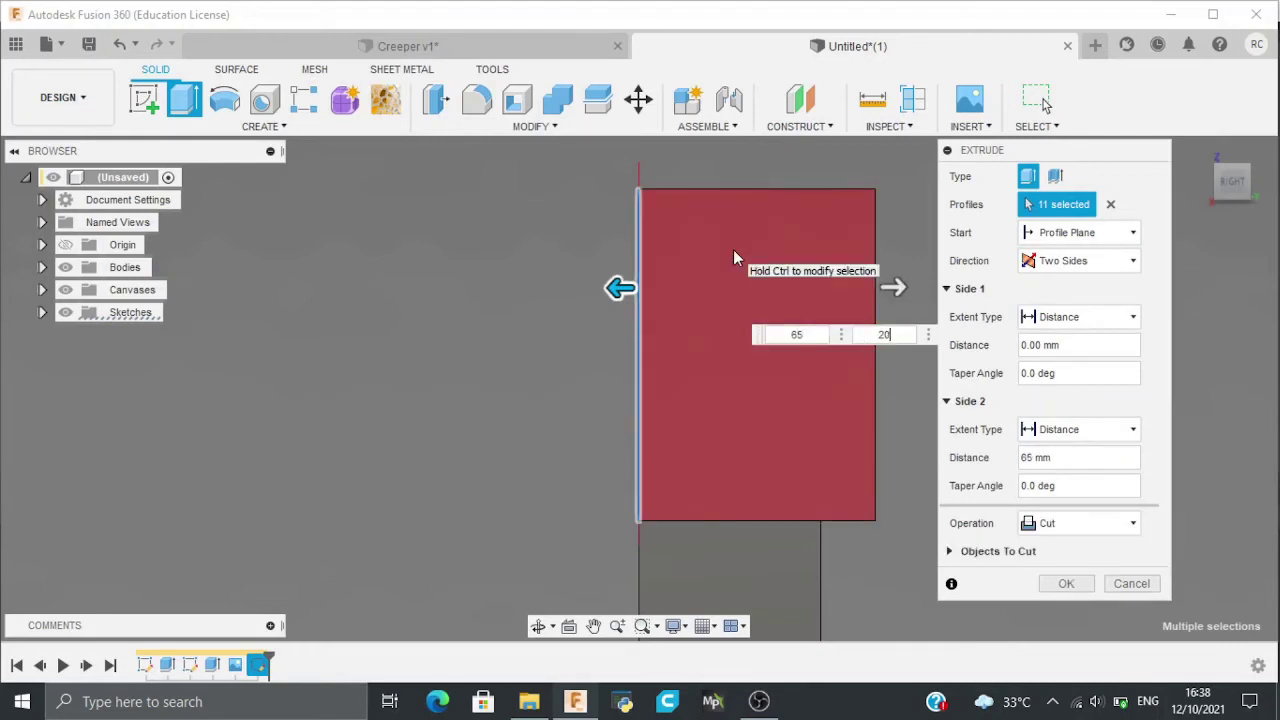
left_click(1083, 530)
left_click(1090, 608)
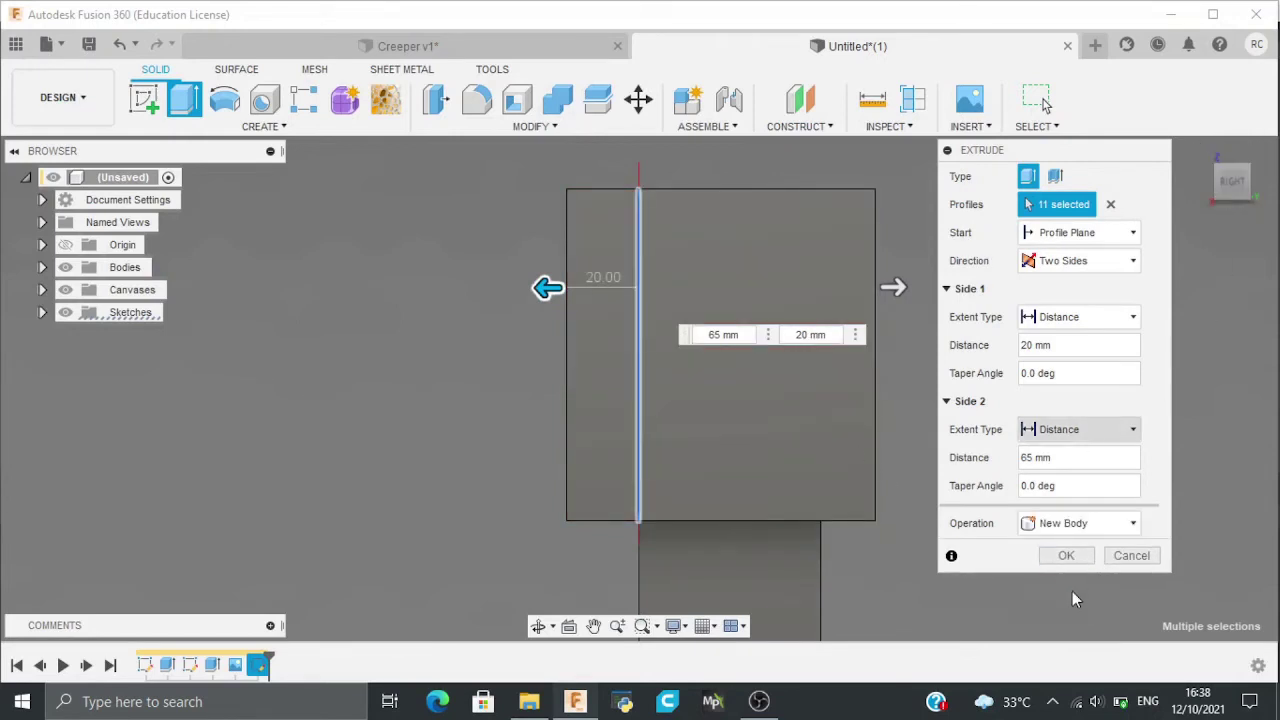
left_click(1062, 555)
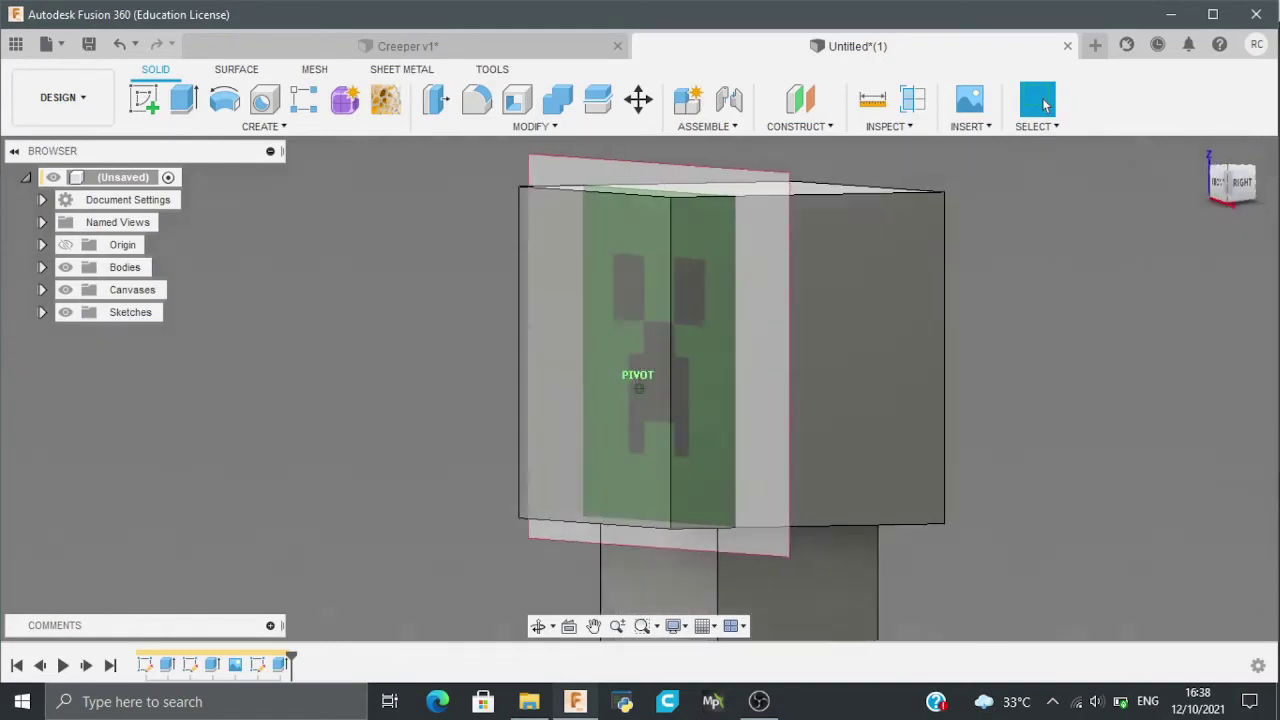
Show the face sketch on the head block, start an extrusion and hide the head body
left_click(517, 380)
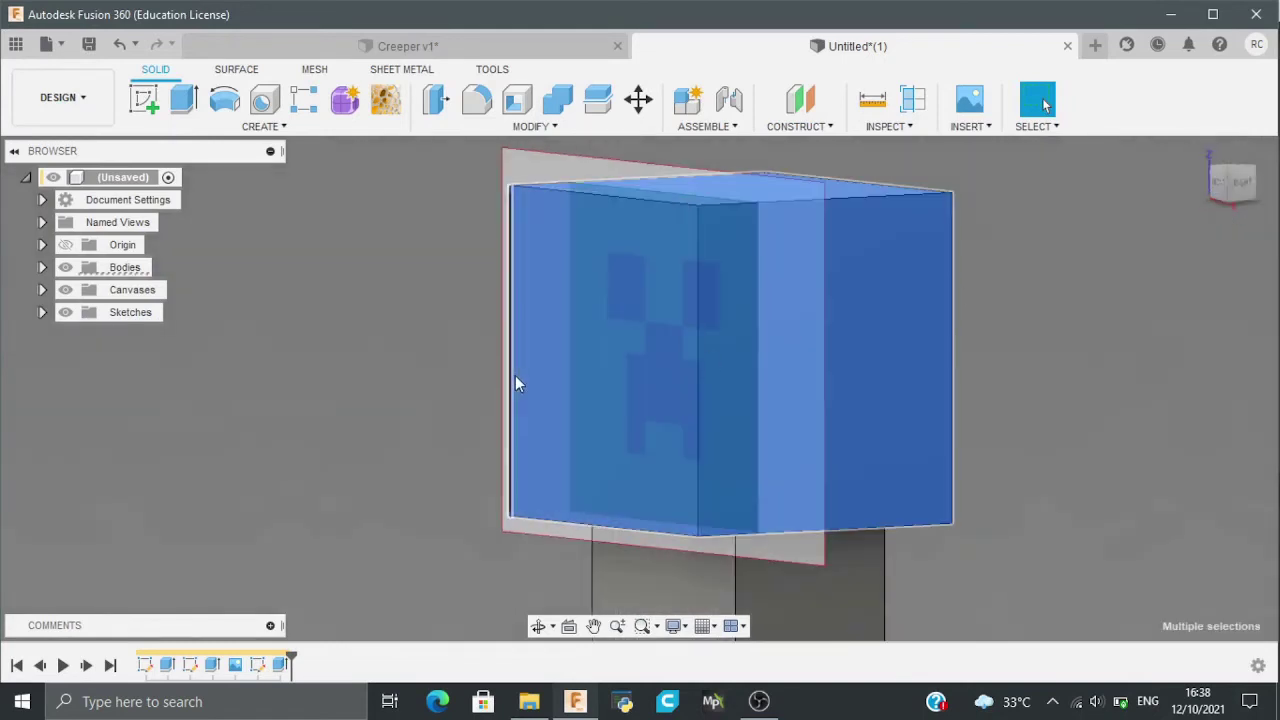
left_click(41, 312)
left_click(82, 380)
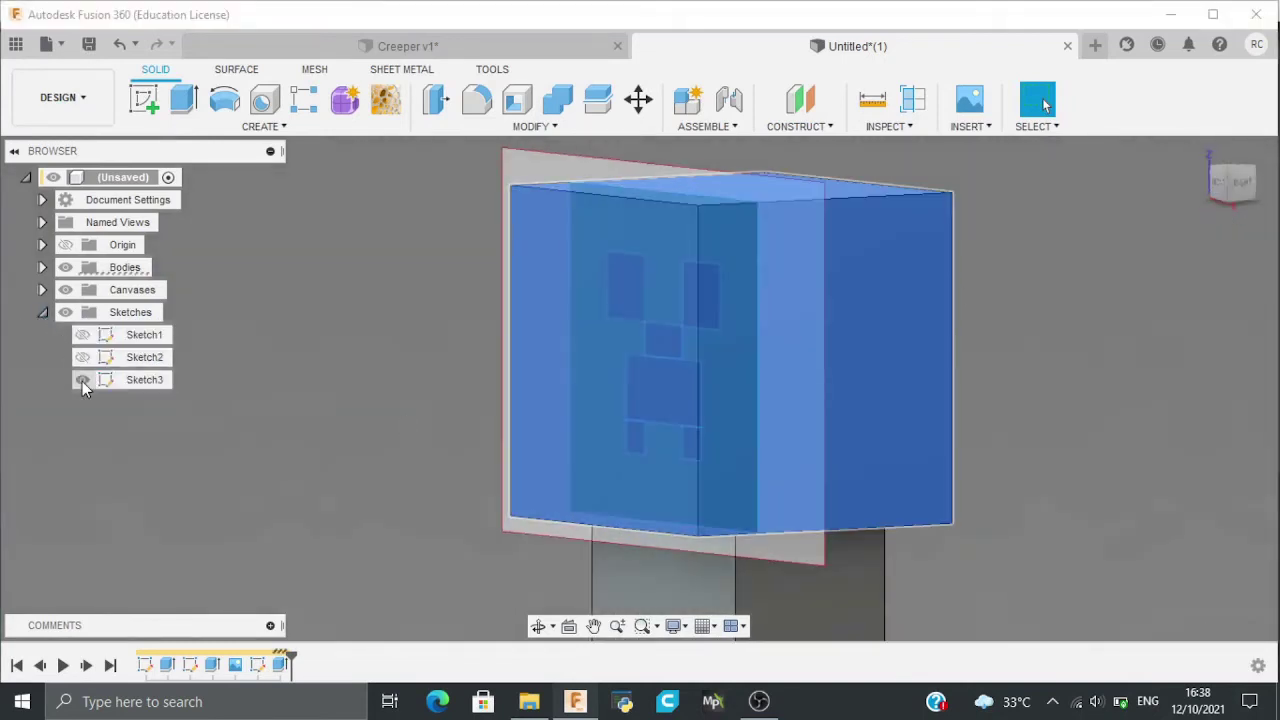
left_click(517, 442)
key("e")
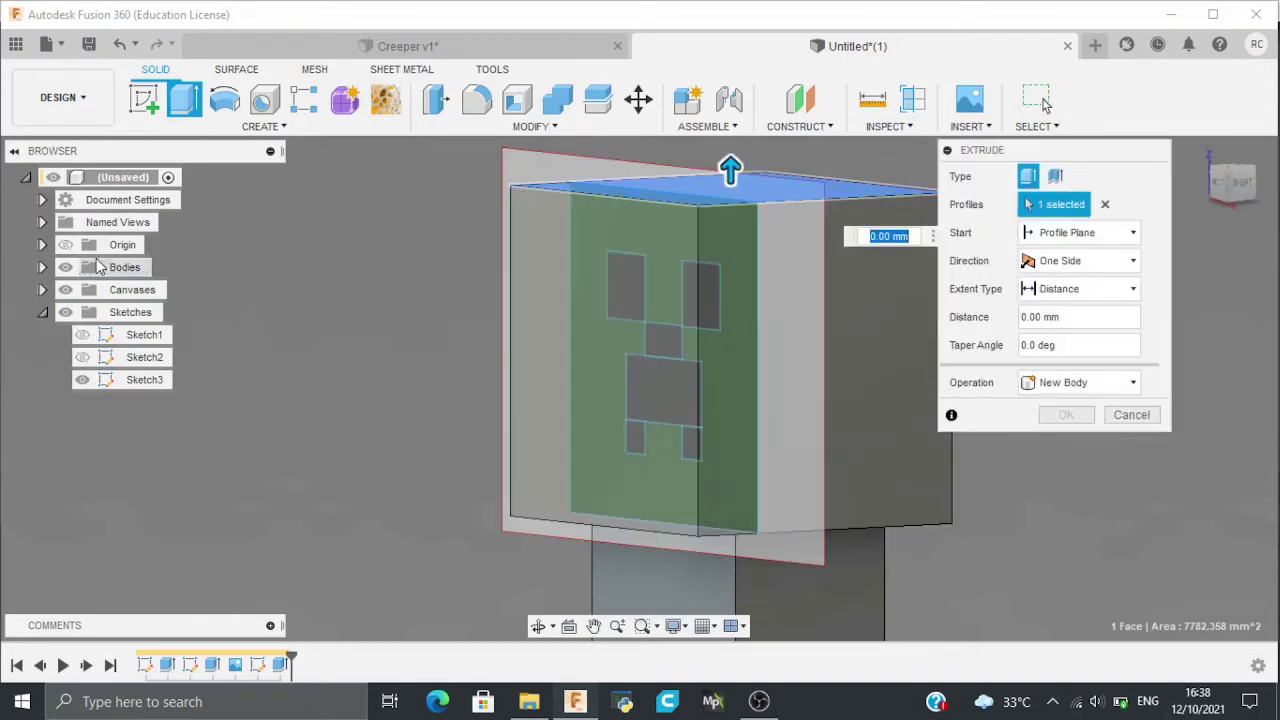
left_click(65, 267)
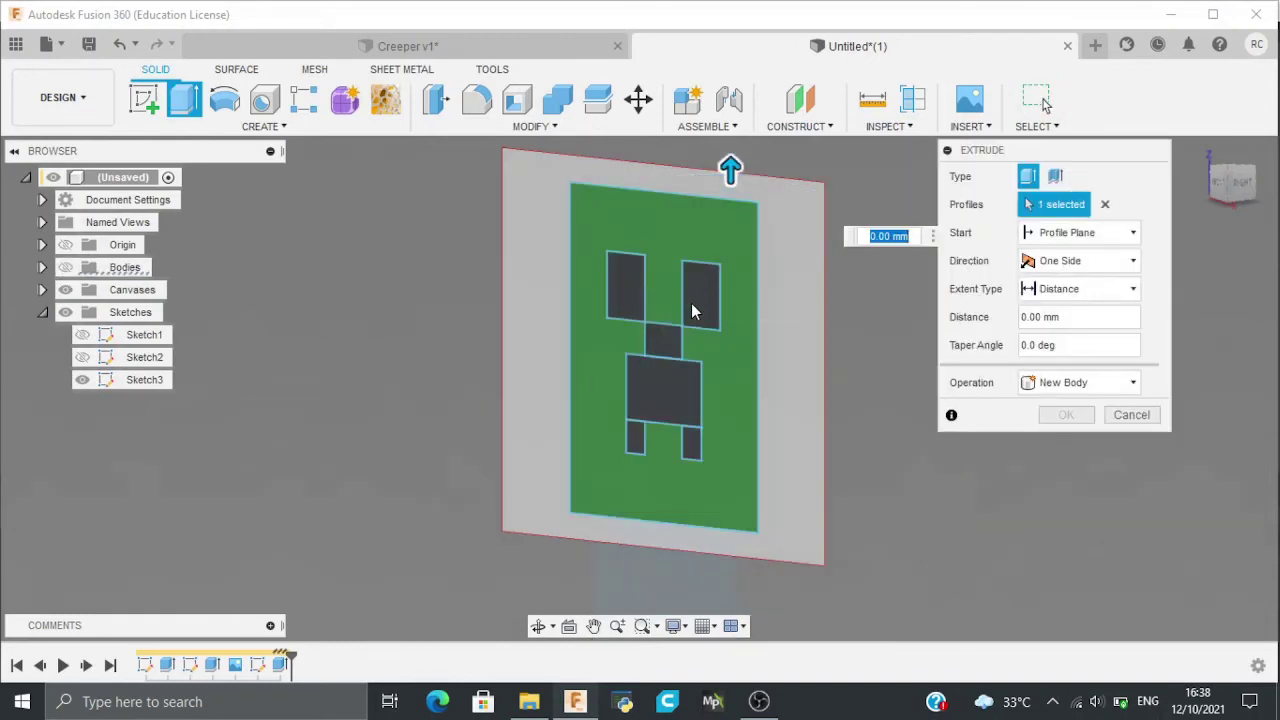
left_click(1101, 204)
Select the eyes, nose, body and leg profiles of the face sketch for the extrusion
left_click(628, 293)
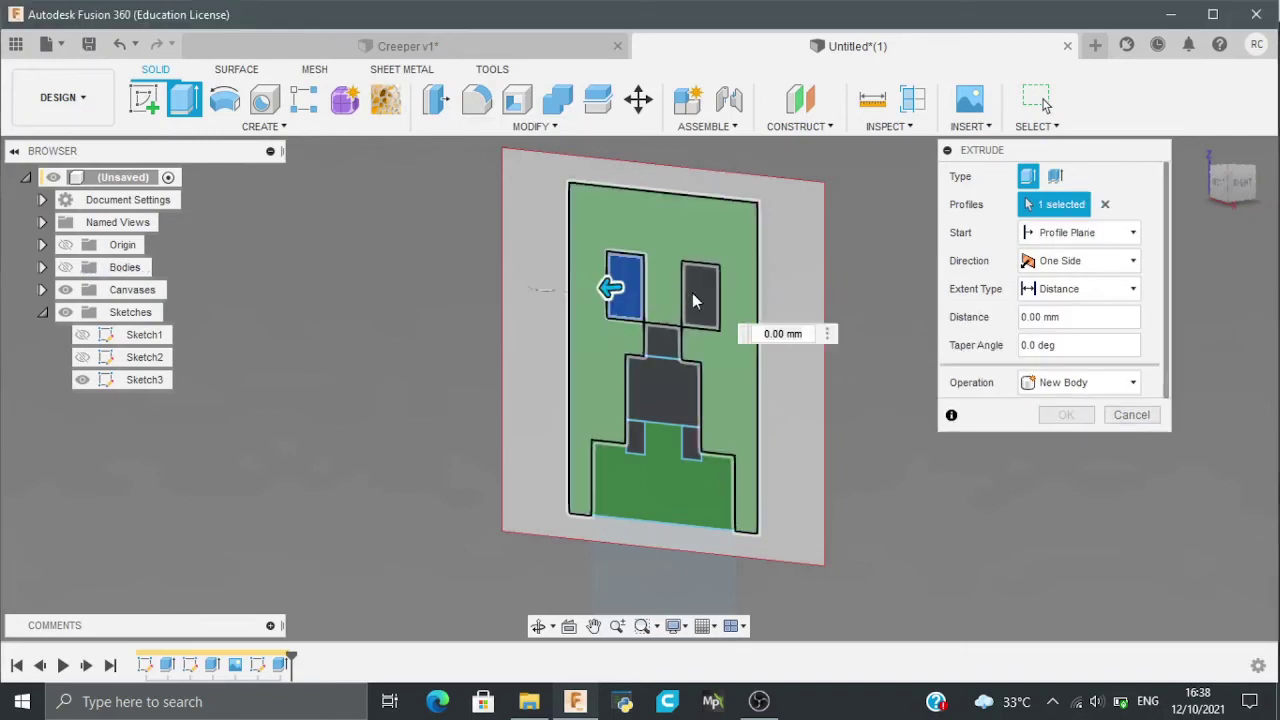
left_click(697, 293)
left_click(663, 340)
left_click(660, 390)
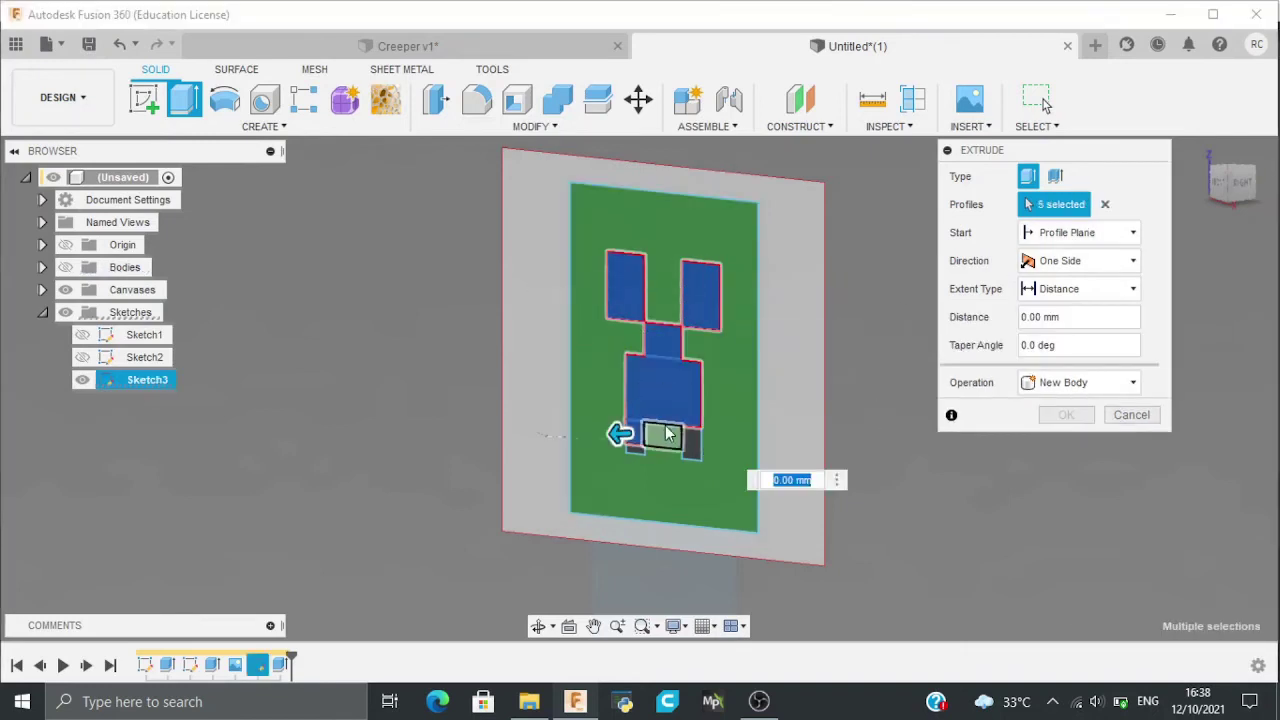
scroll(667, 433, "up", 4)
left_click(586, 465)
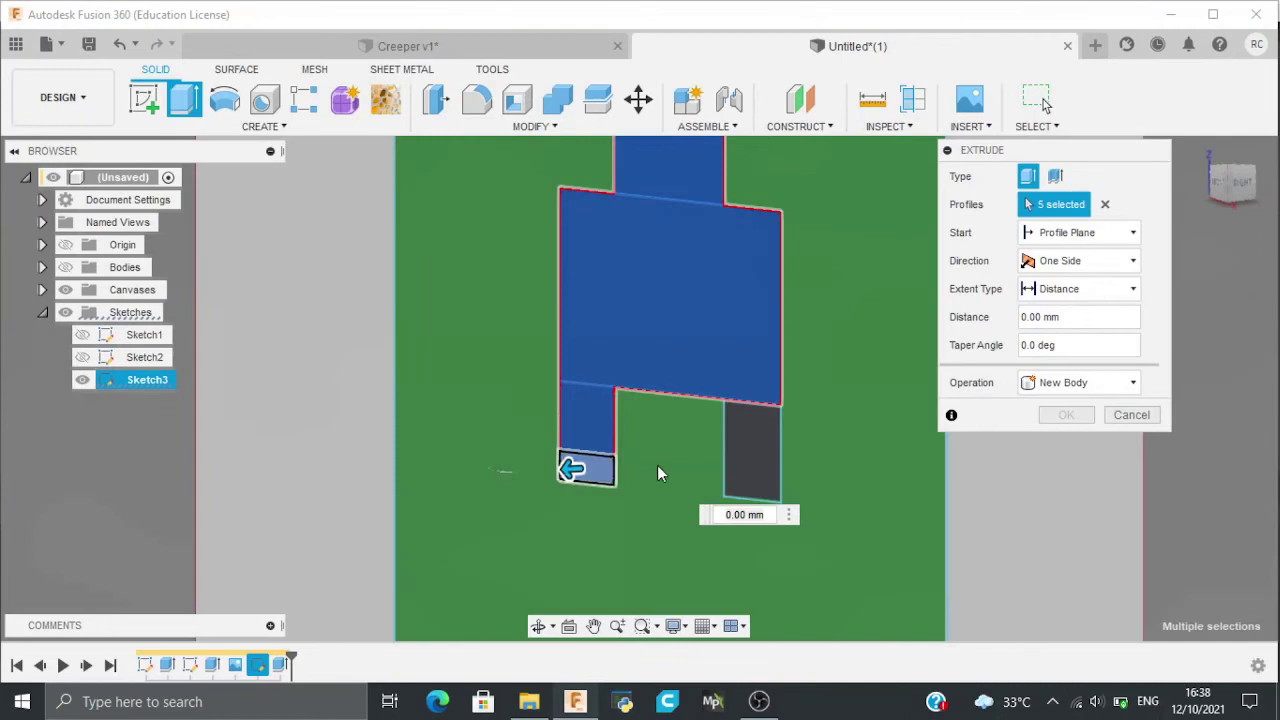
left_click(756, 436)
left_click(752, 478)
scroll(758, 478, "down", 3)
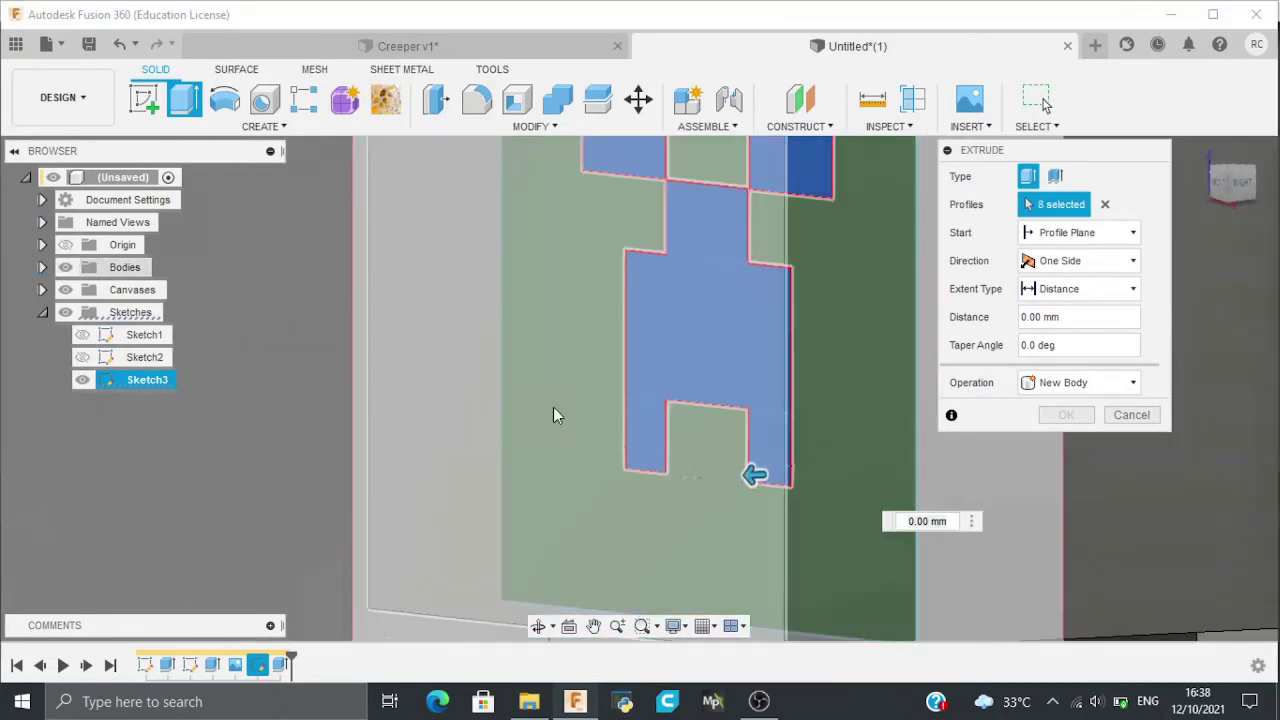
middle_click_drag(553, 414, 503, 486, "shift")
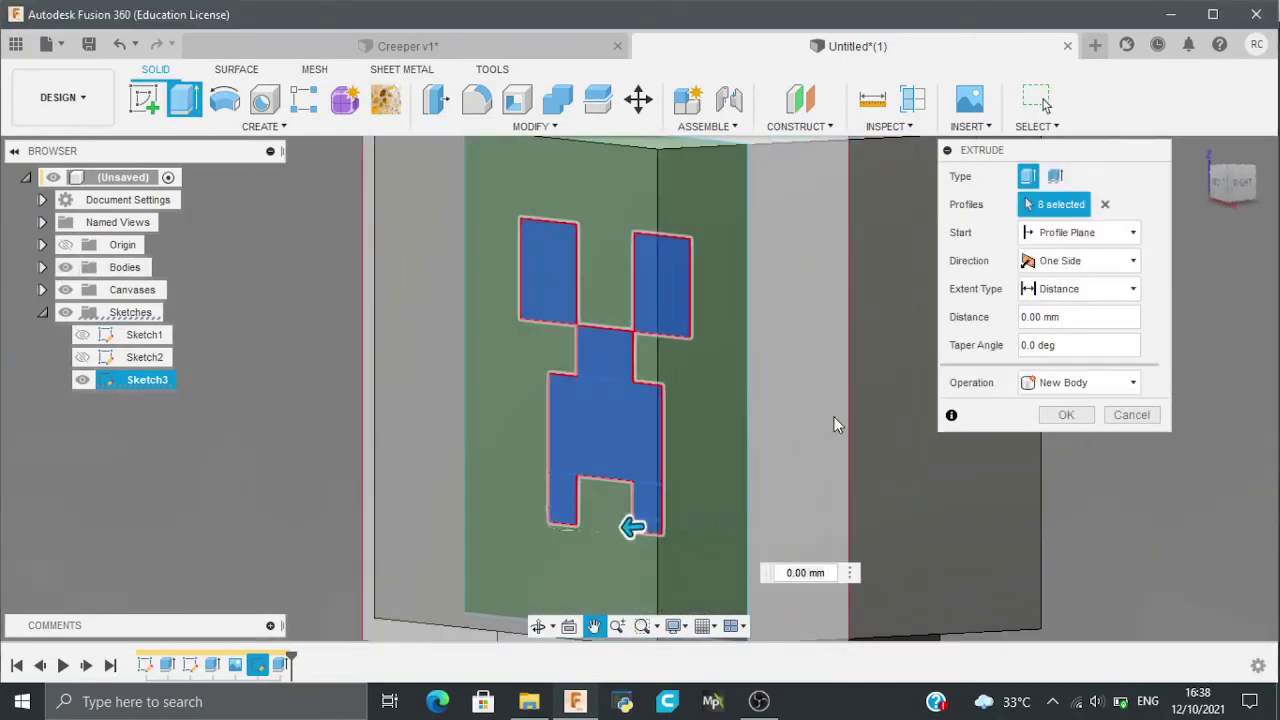
Start the extrusion from the head's front face and cut the profiles 2 mm deep
left_click(1073, 235)
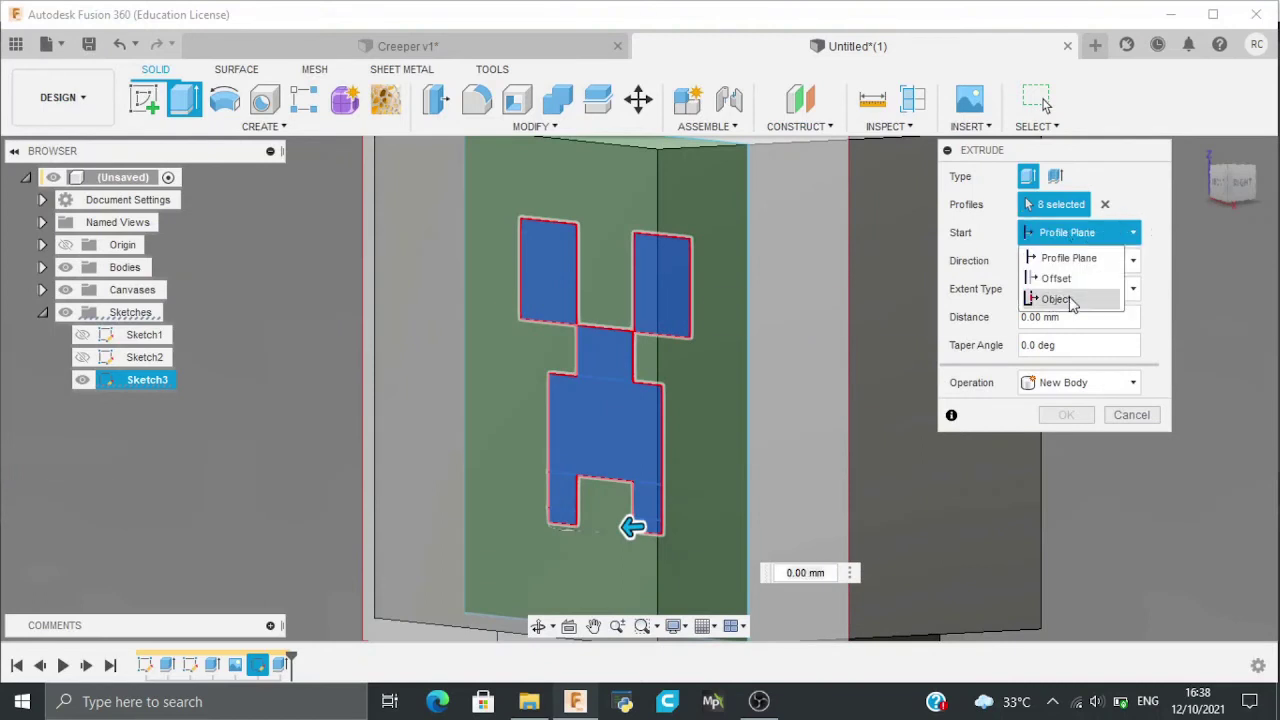
left_click(1056, 299)
middle_click_drag(558, 350, 367, 345, "shift")
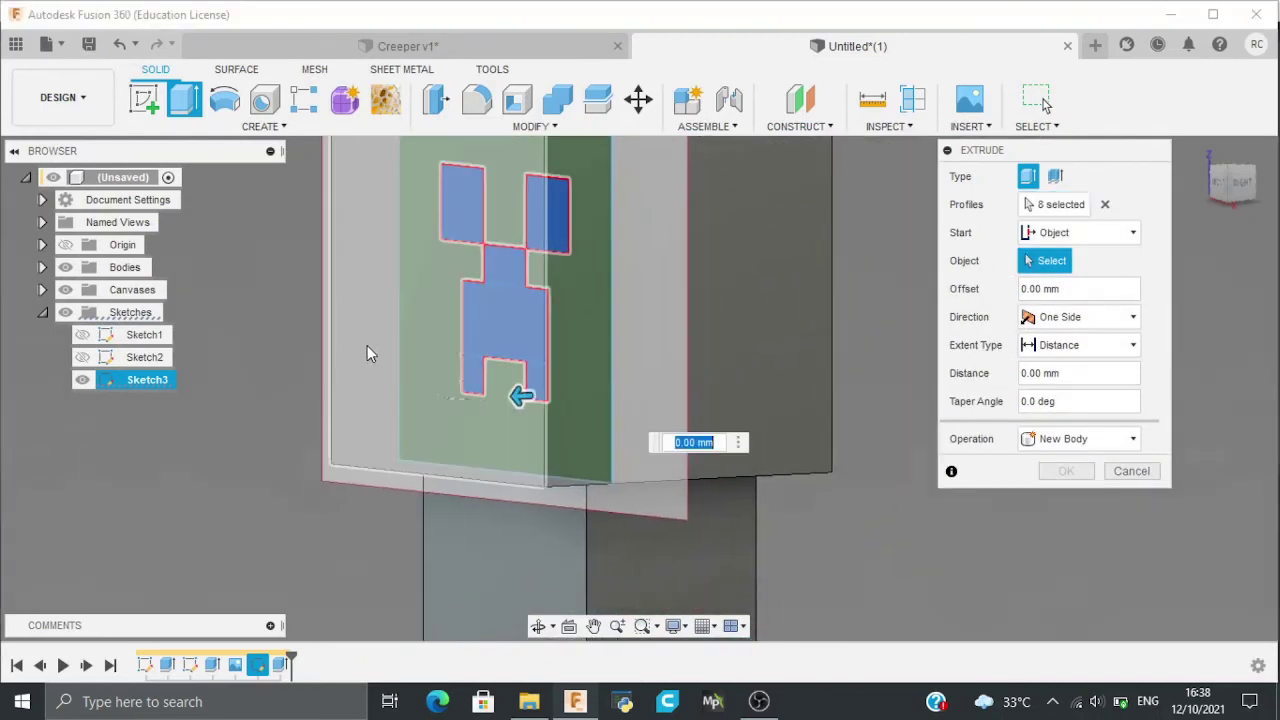
left_click(372, 346)
type("-2")
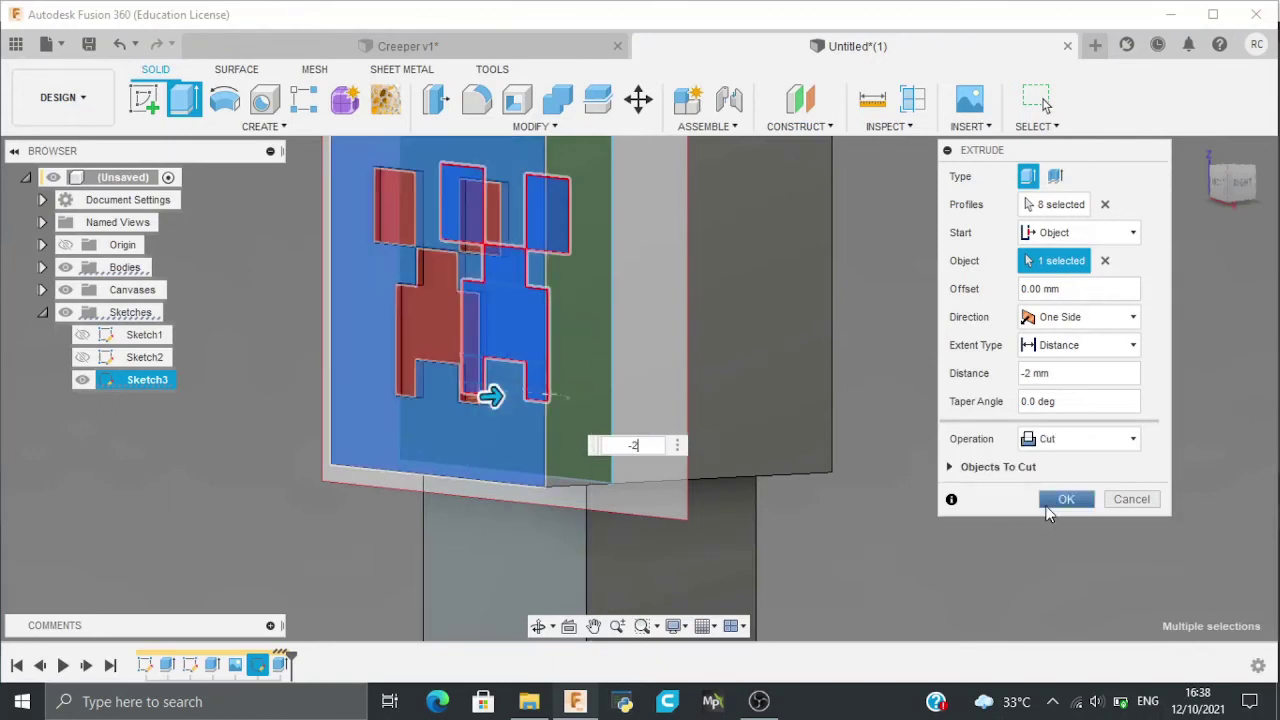
left_click(1052, 500)
scroll(1045, 504, "down", 3)
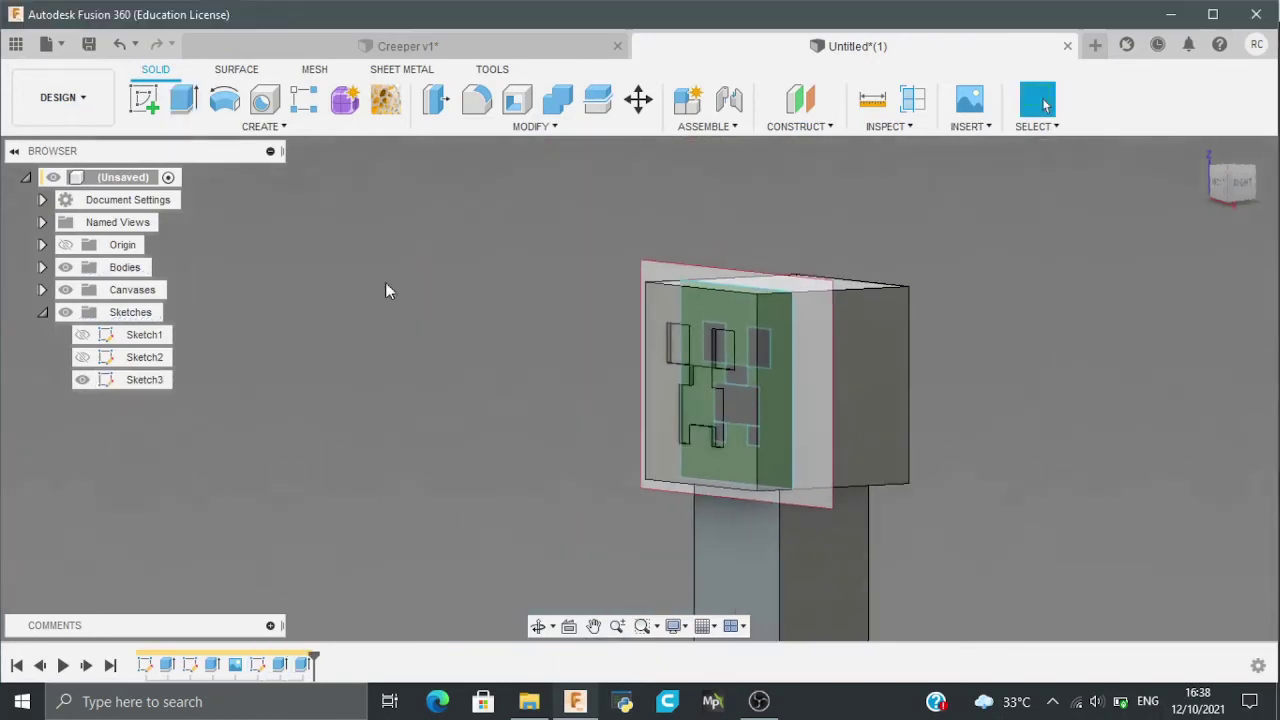
Hide the face sketch and reference canvas, then show the Creeper in a front-right isometric view
left_click(86, 381)
left_click(64, 290)
middle_click_drag(667, 392, 920, 370, "shift")
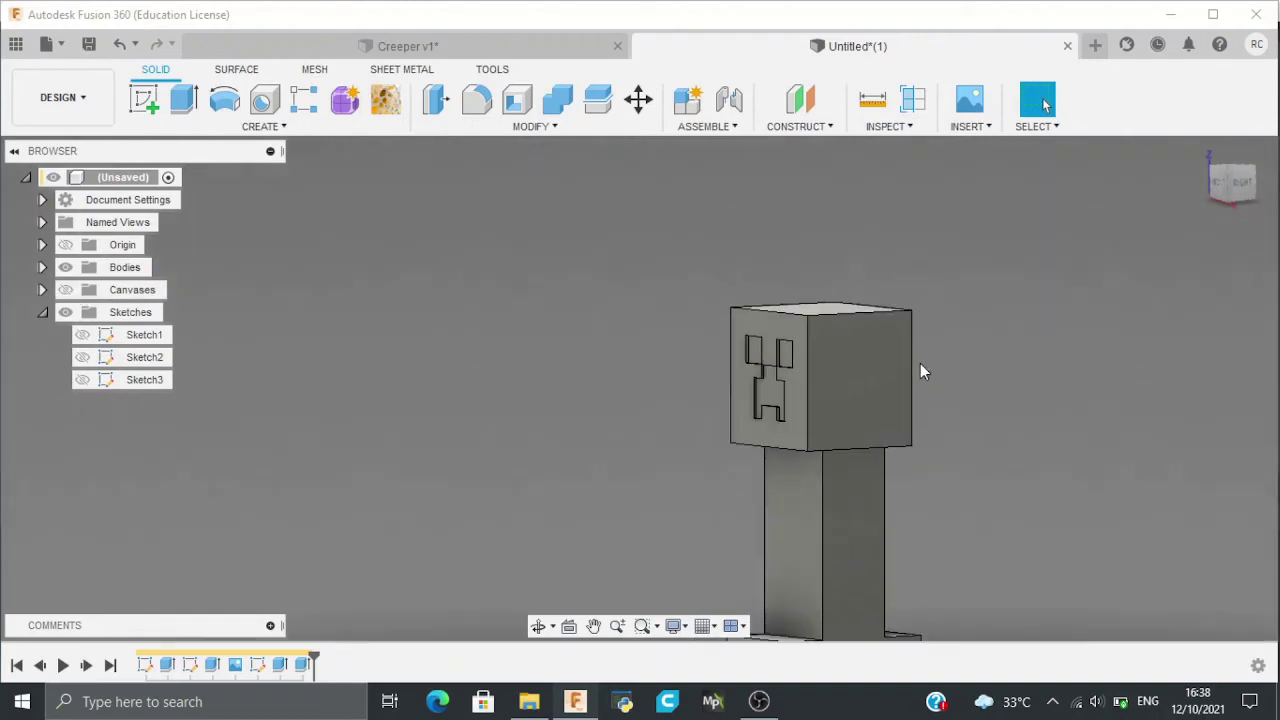
left_click(1215, 158)
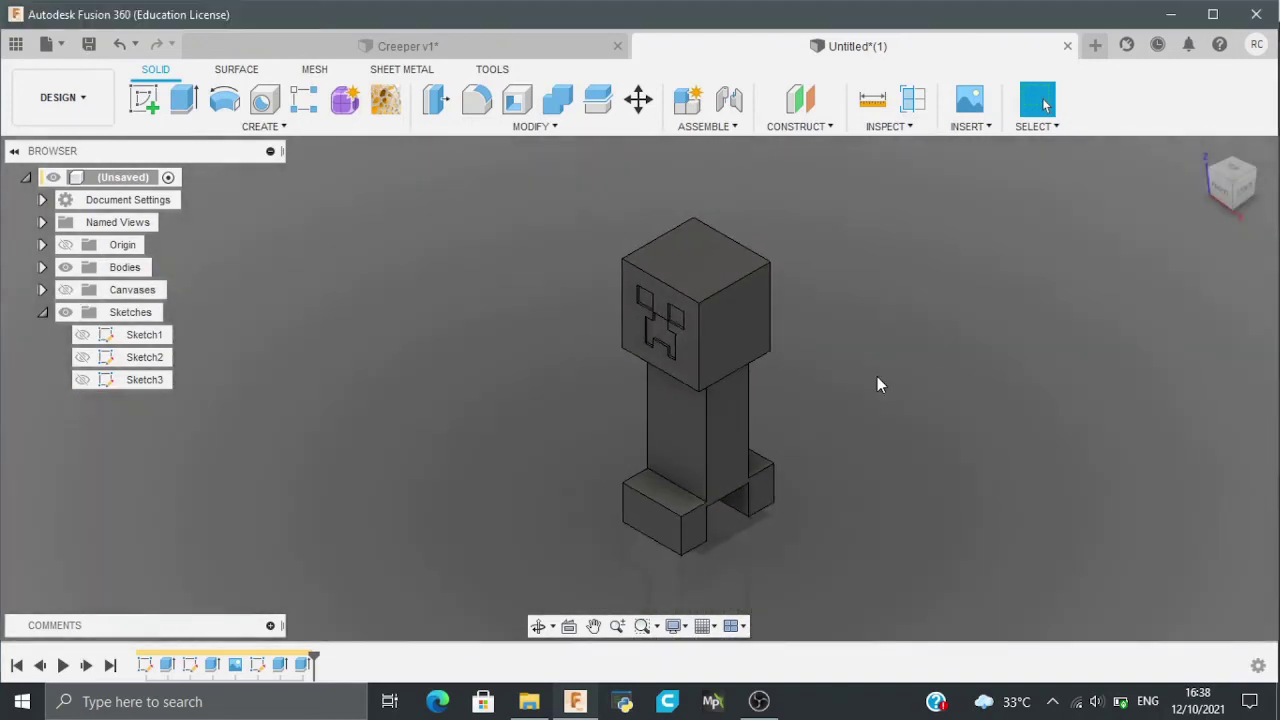
left_click(1237, 194)
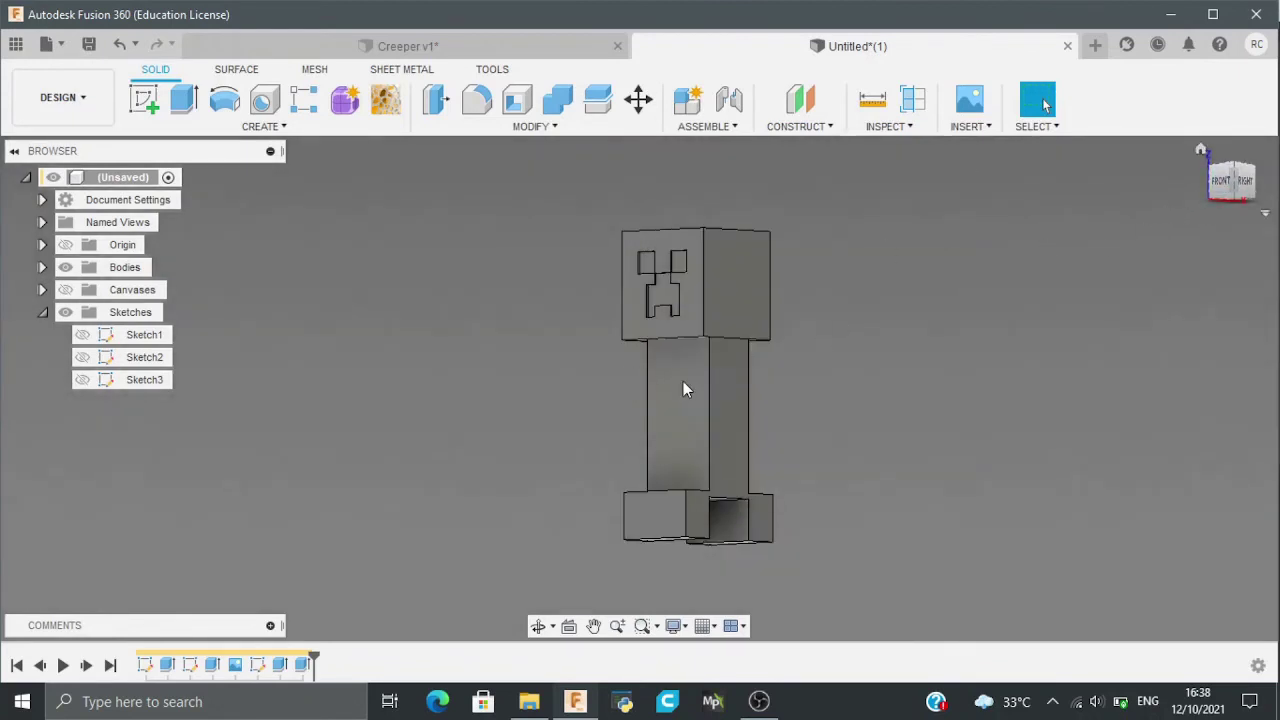
Open the appearance library and search it for green appearances
key("a")
left_click(998, 530)
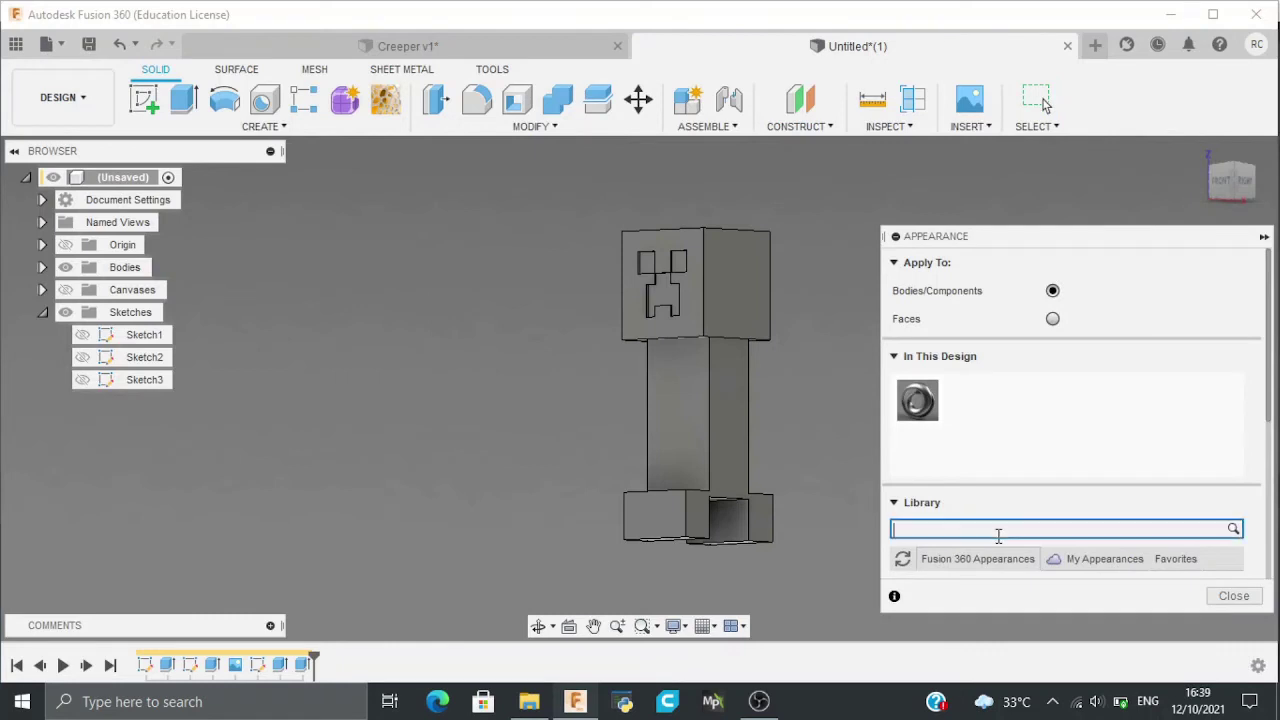
type("green")
key("Return")
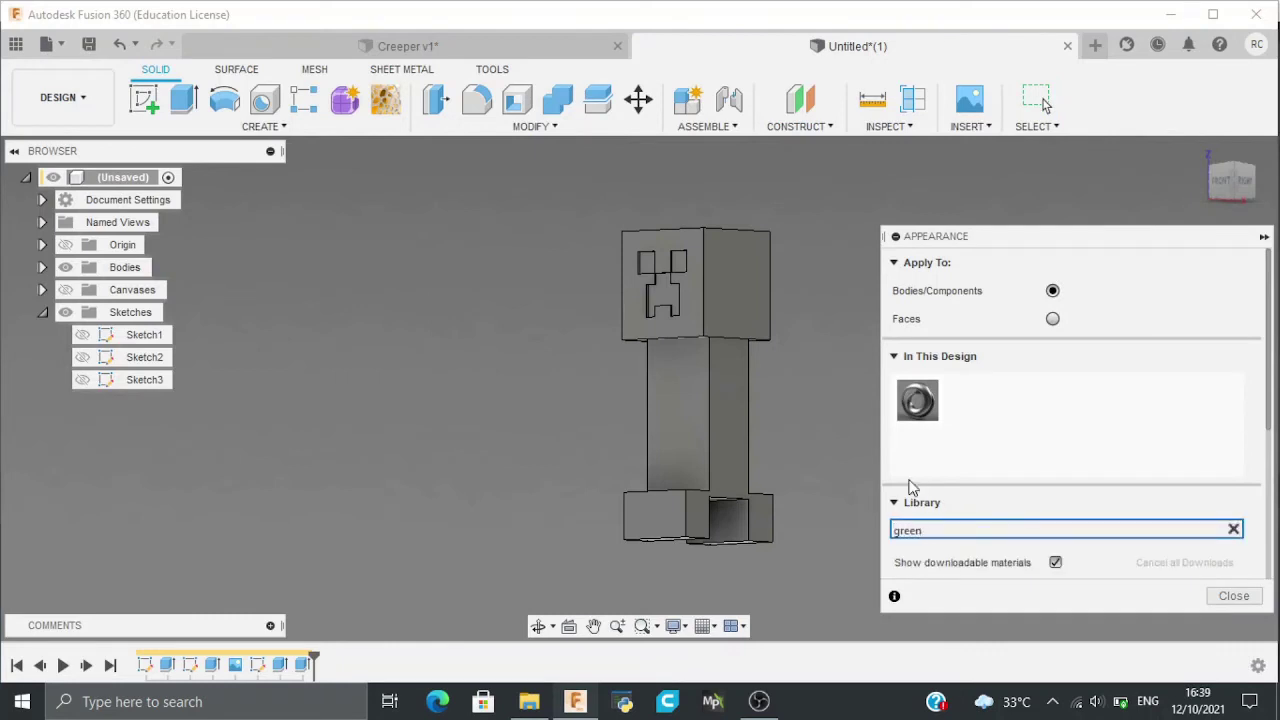
scroll(896, 470, "down", 2)
scroll(896, 470, "down", 1)
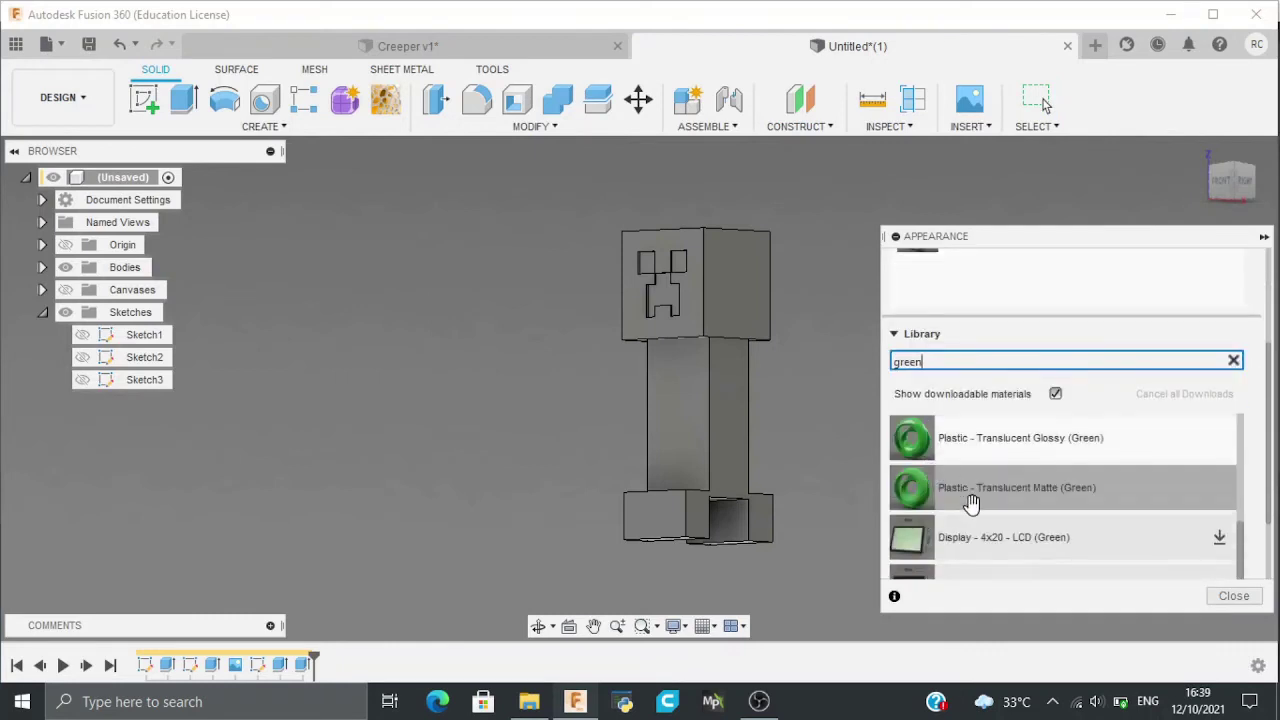
scroll(966, 503, "up", 2)
Apply Plastic - Glossy (Green) to the body, legs and head, then search for 'black'
left_click_drag(1027, 494, 716, 425)
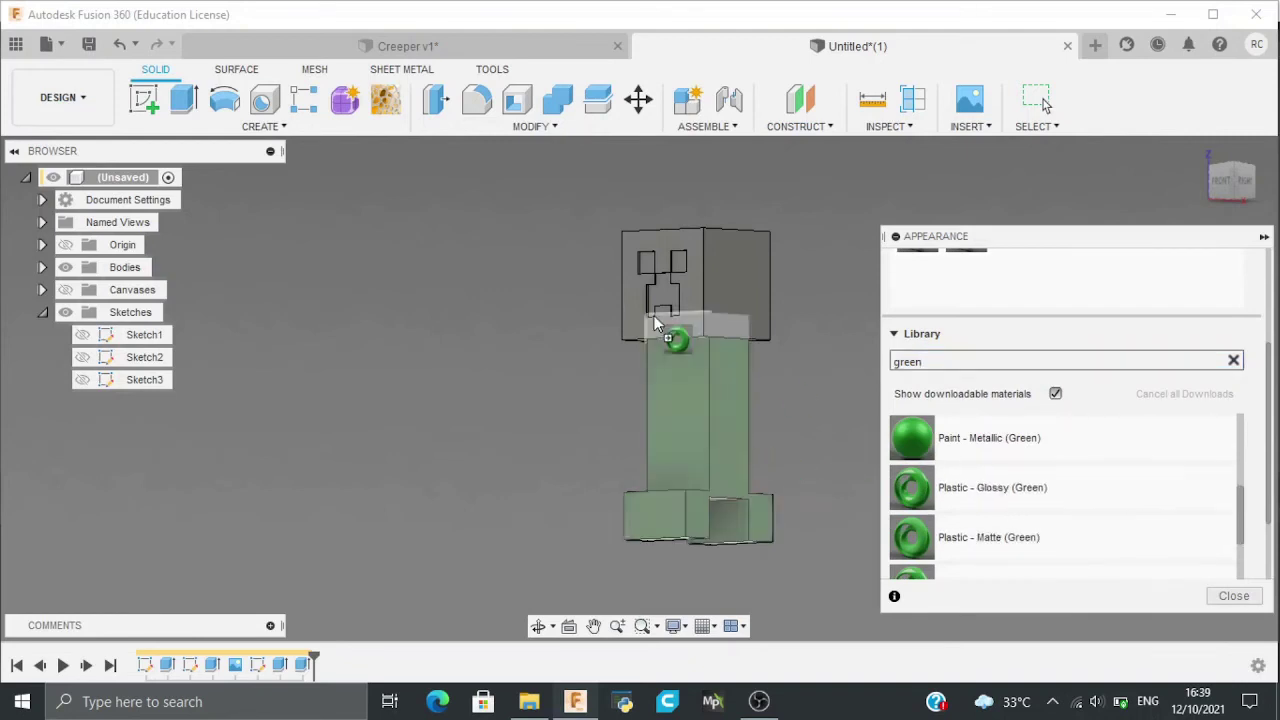
left_click_drag(1017, 512, 662, 289)
double_click(996, 361)
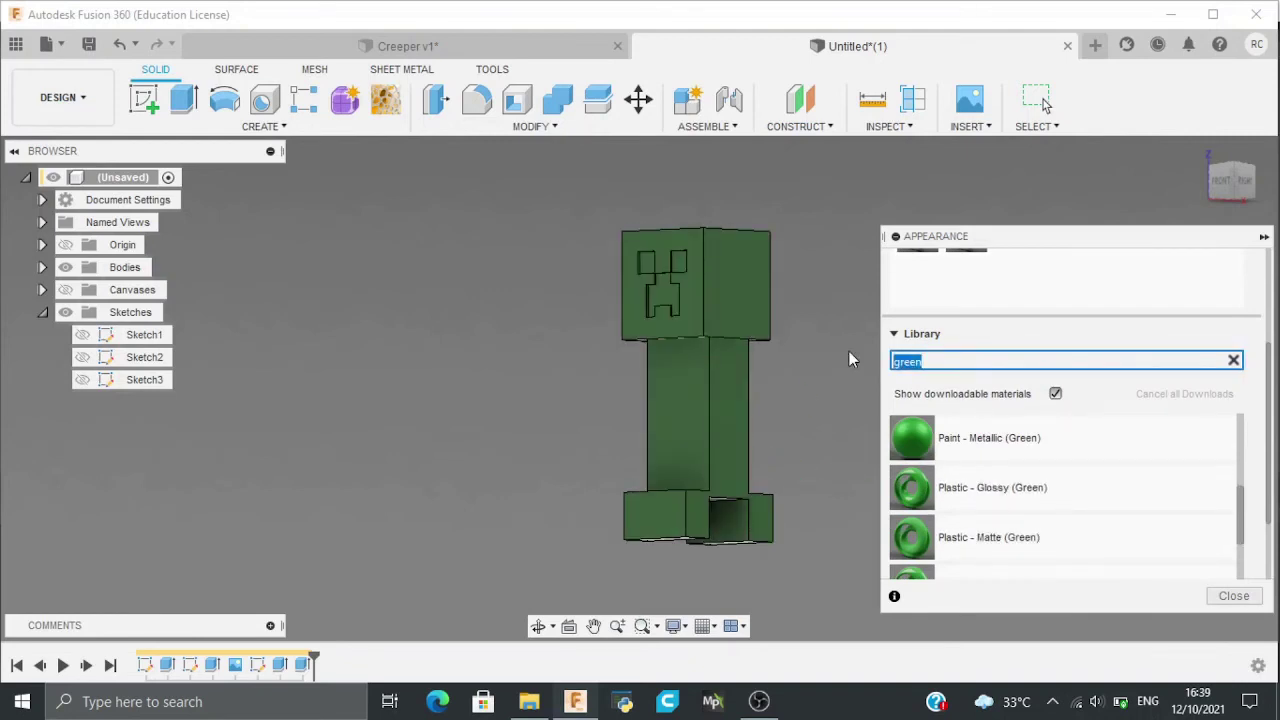
type("black")
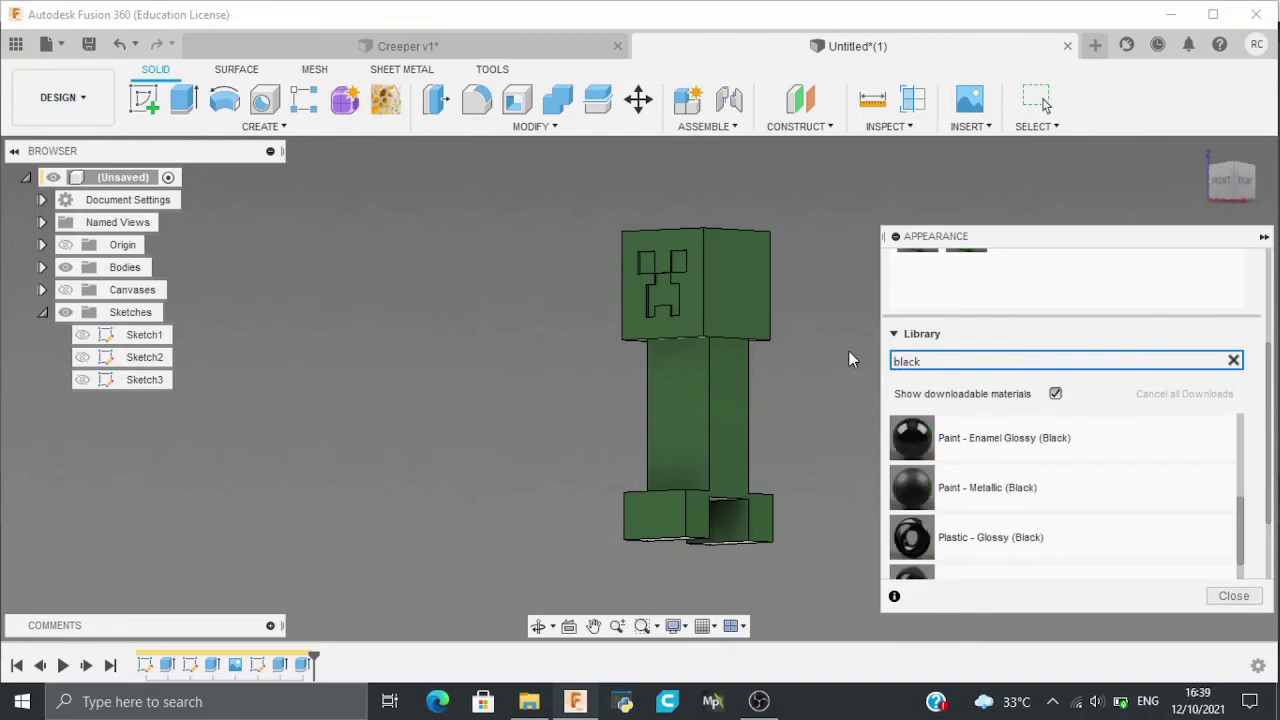
Select the mouth and both eye recess faces on the Creeper's head
middle_click_drag(646, 327, 603, 195, "shift")
scroll(727, 326, "up", 5)
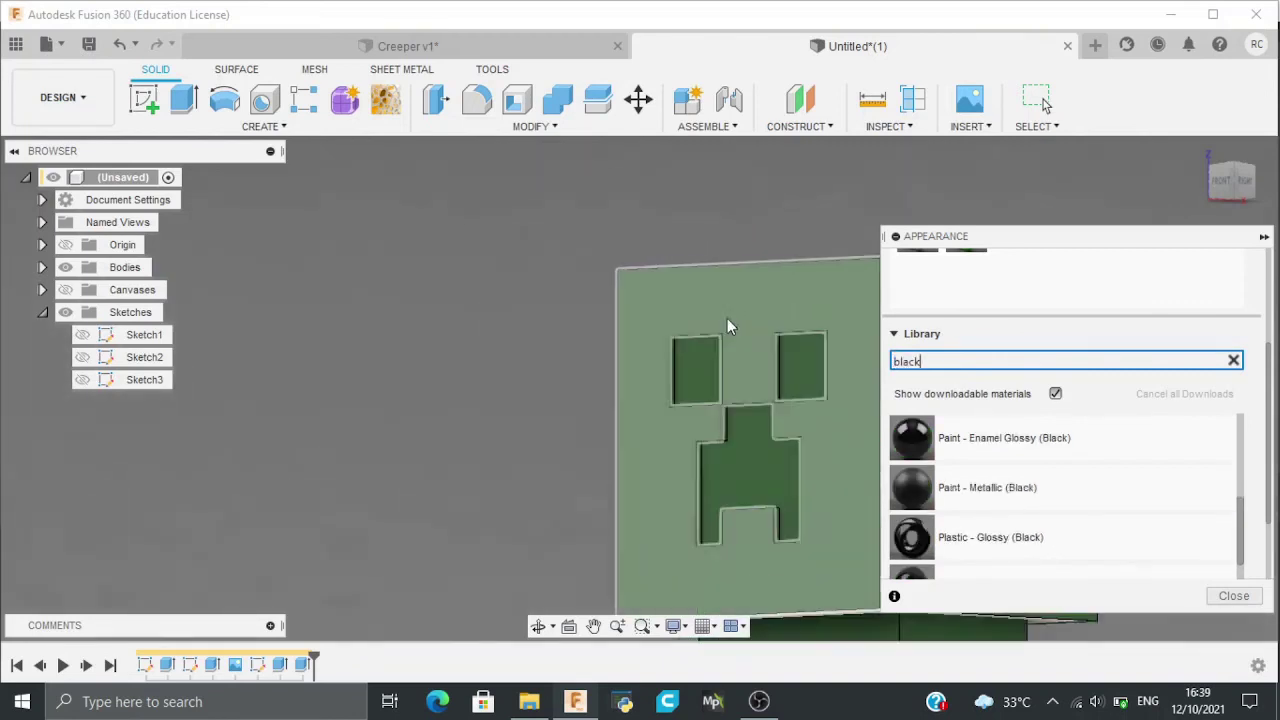
left_click(762, 460)
left_click(809, 377, "ctrl")
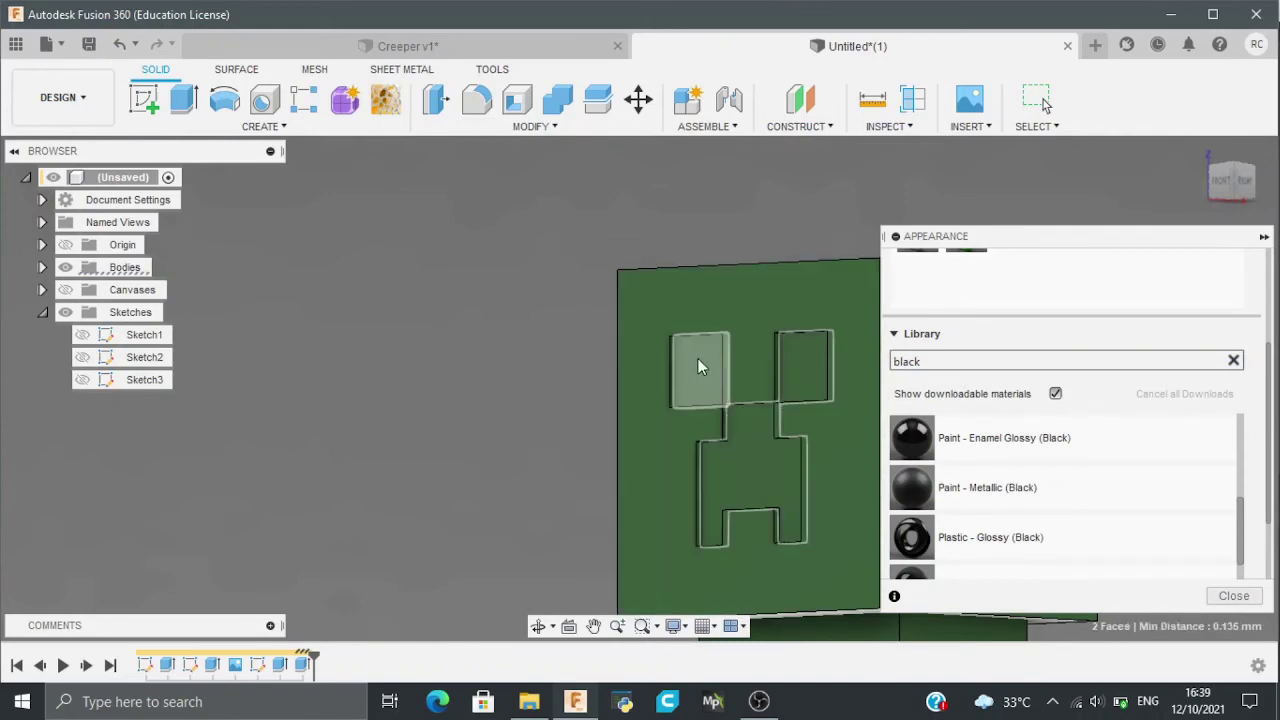
left_click(698, 366, "ctrl")
scroll(789, 463, "up", 3)
scroll(592, 443, "up", 3)
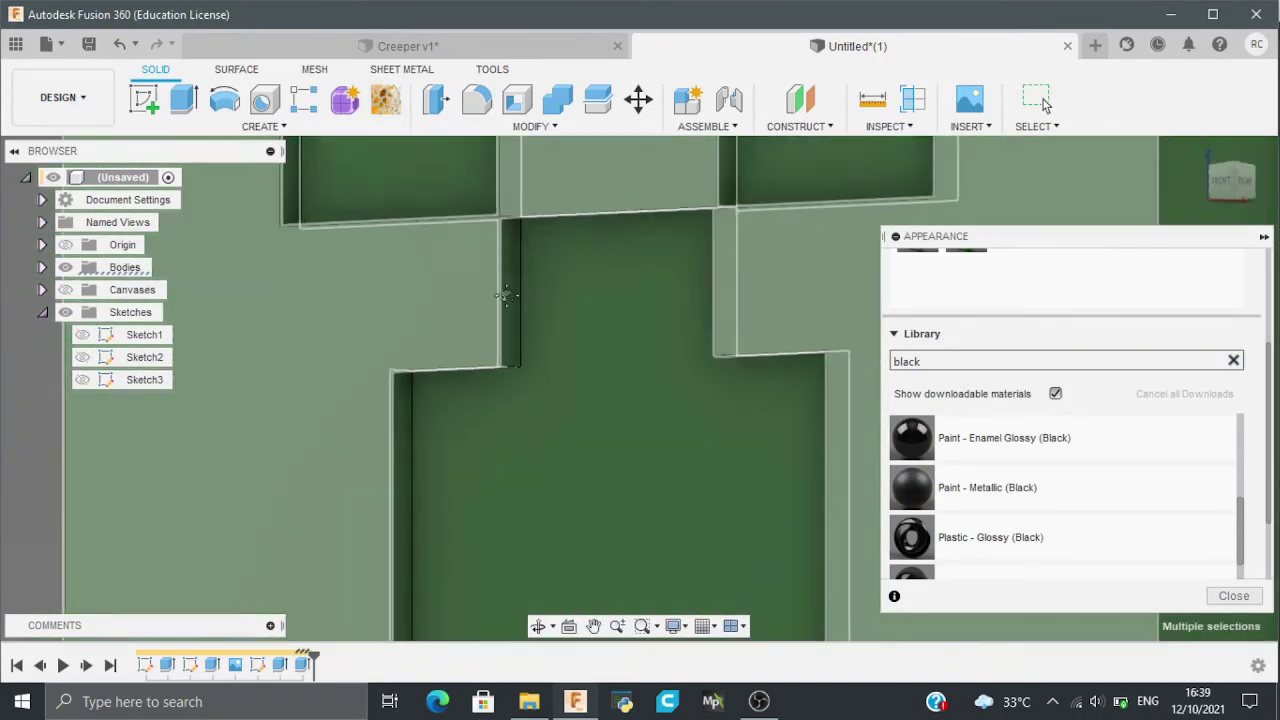
Orbit and zoom around the face to inspect the stepped recess walls
middle_click_drag(700, 335, 435, 420)
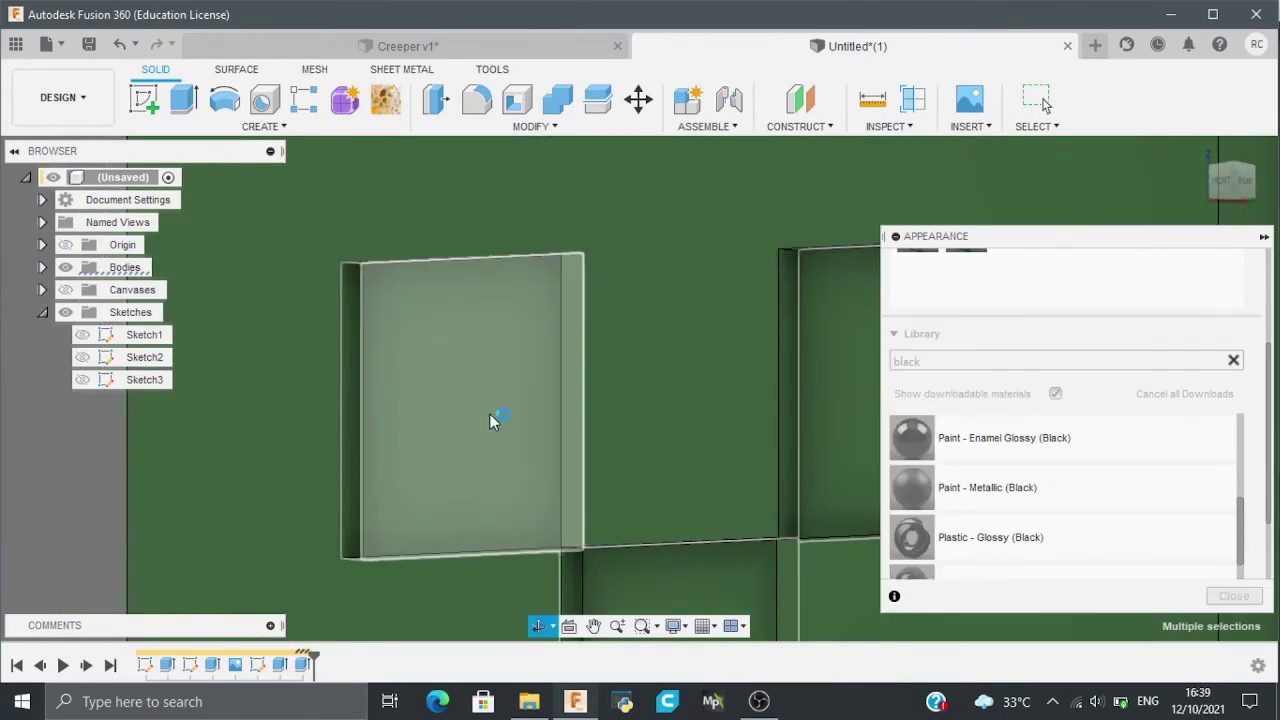
scroll(500, 390, "down", 5)
mouse_move(562, 207)
middle_mouse_down()
mouse_move(588, 325)
mouse_move(606, 279)
mouse_move(592, 271)
middle_mouse_up()
scroll(588, 325, "up", 4)
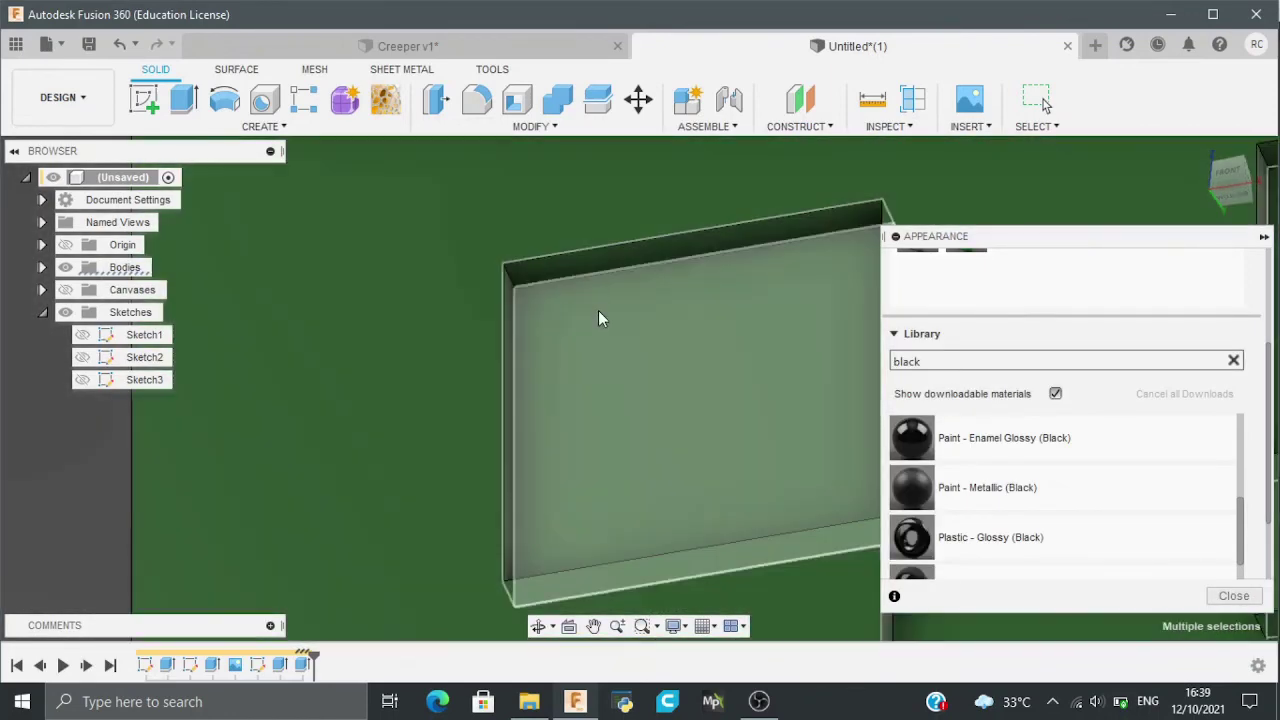
mouse_move(600, 317)
middle_mouse_down("shift")
mouse_move(669, 355)
mouse_move(528, 323)
mouse_move(740, 443)
mouse_move(626, 354)
middle_mouse_up("shift")
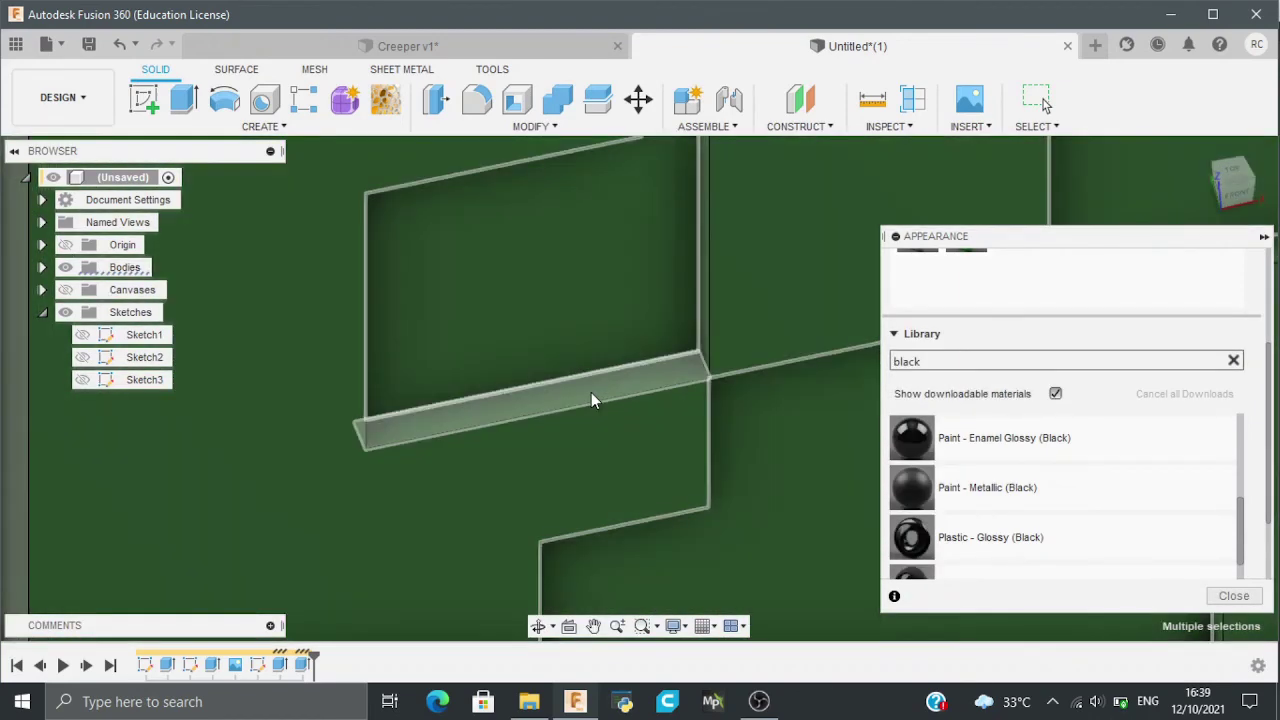
mouse_move(591, 397)
middle_mouse_down()
mouse_move(651, 405)
mouse_move(150, 462)
middle_mouse_up()
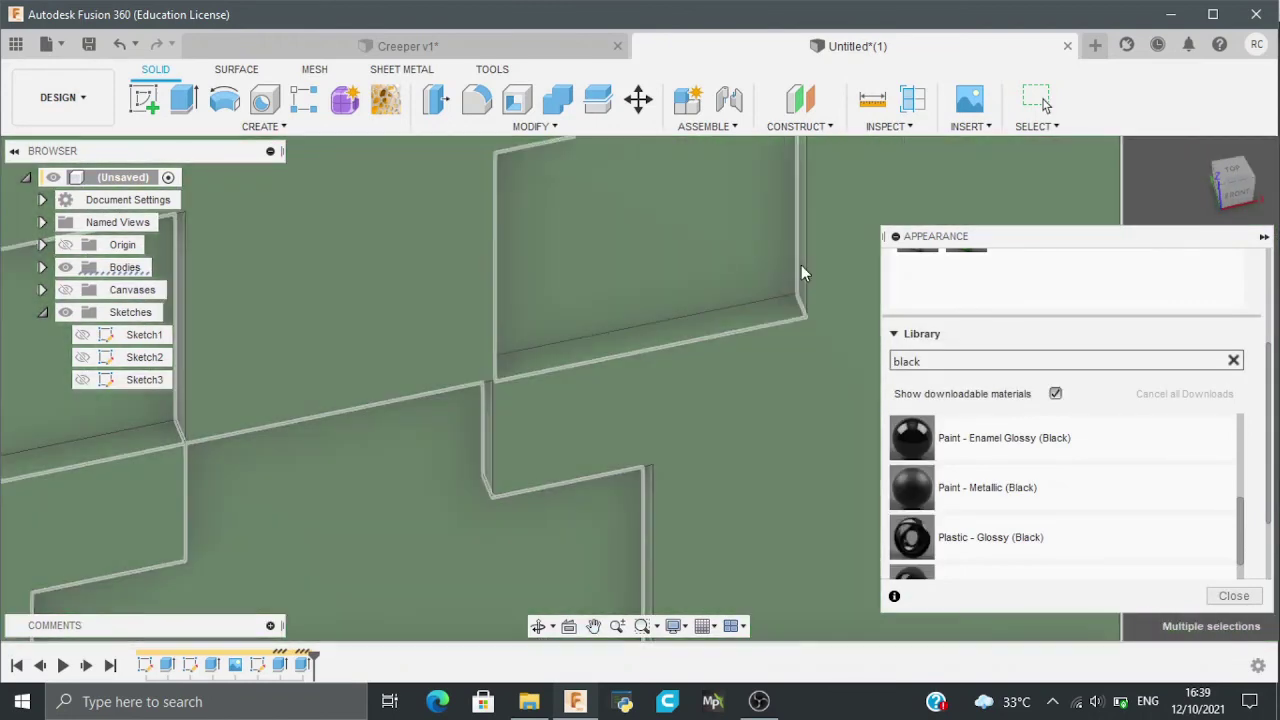
mouse_move(809, 263)
middle_mouse_down("shift")
mouse_move(776, 289)
mouse_move(810, 255)
mouse_move(786, 366)
mouse_move(614, 517)
mouse_move(603, 434)
mouse_move(474, 388)
middle_mouse_up("shift")
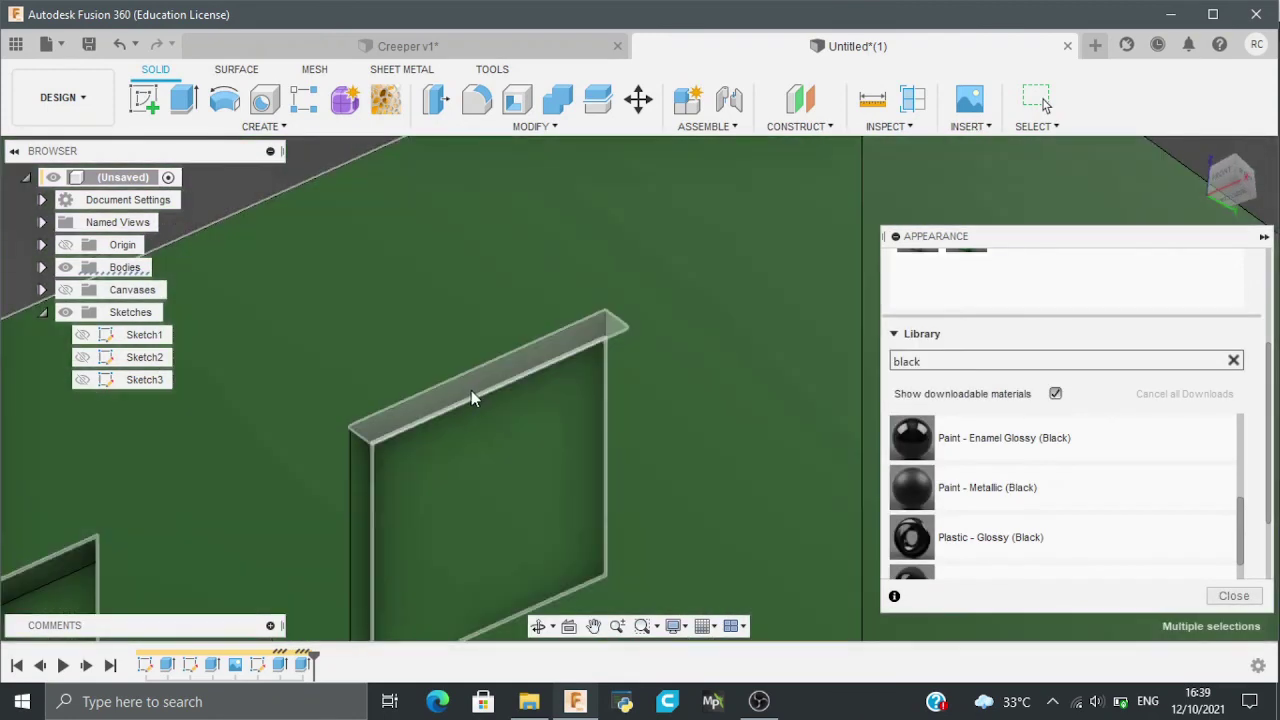
scroll(361, 523, "down", 3)
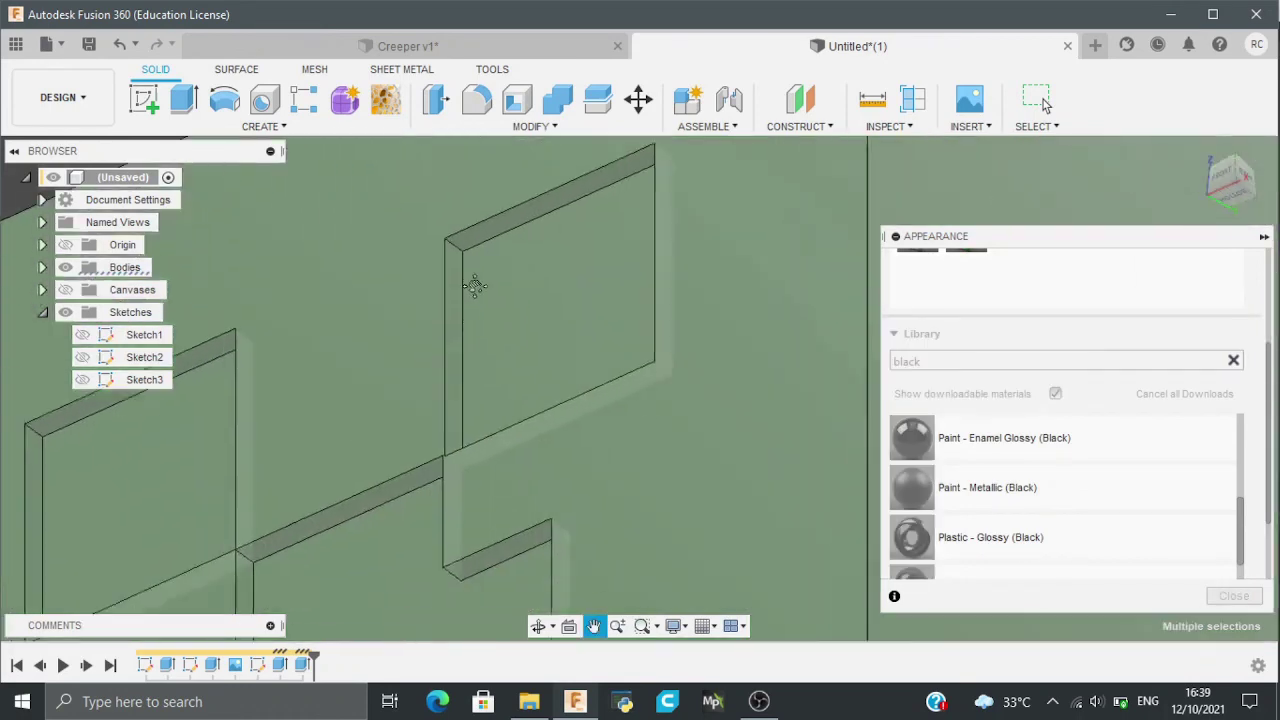
Orbit around the face cut-outs, then apply Paint - Enamel Glossy (Black) to the head
middle_click_drag(552, 274, 532, 263, "shift")
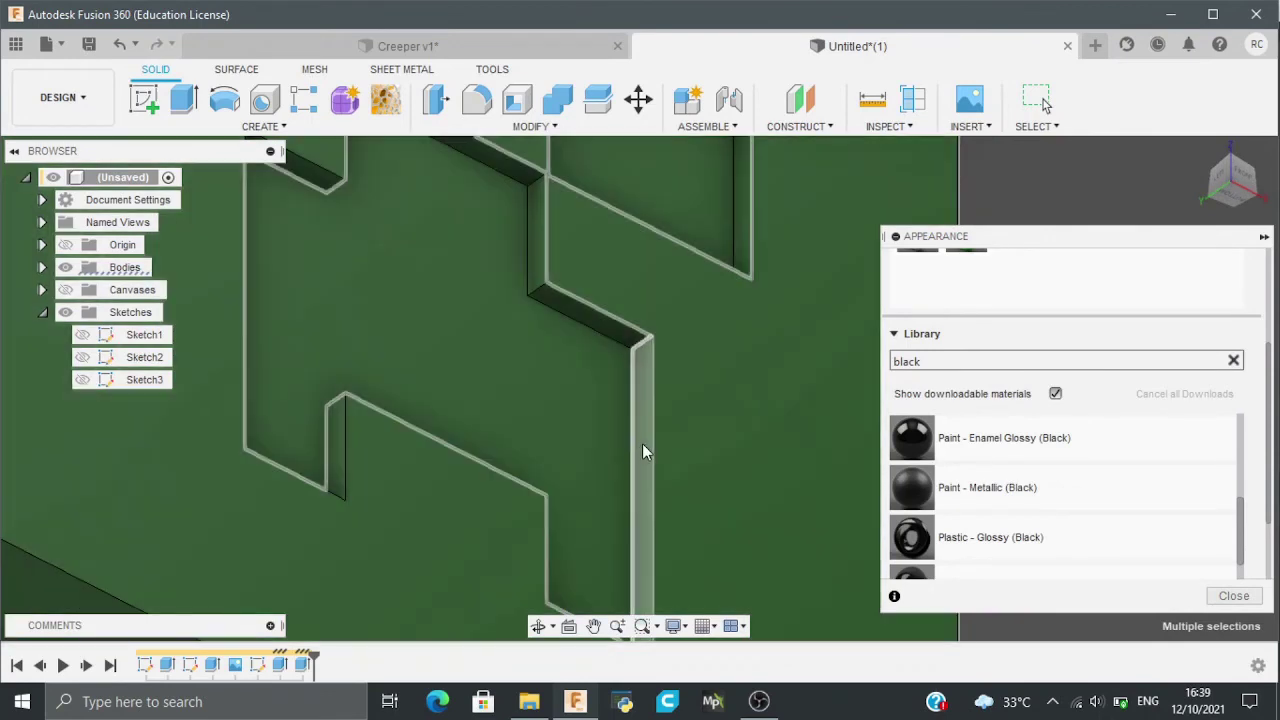
mouse_move(646, 441)
middle_mouse_down("shift")
mouse_move(633, 461)
mouse_move(623, 428)
middle_mouse_up("shift")
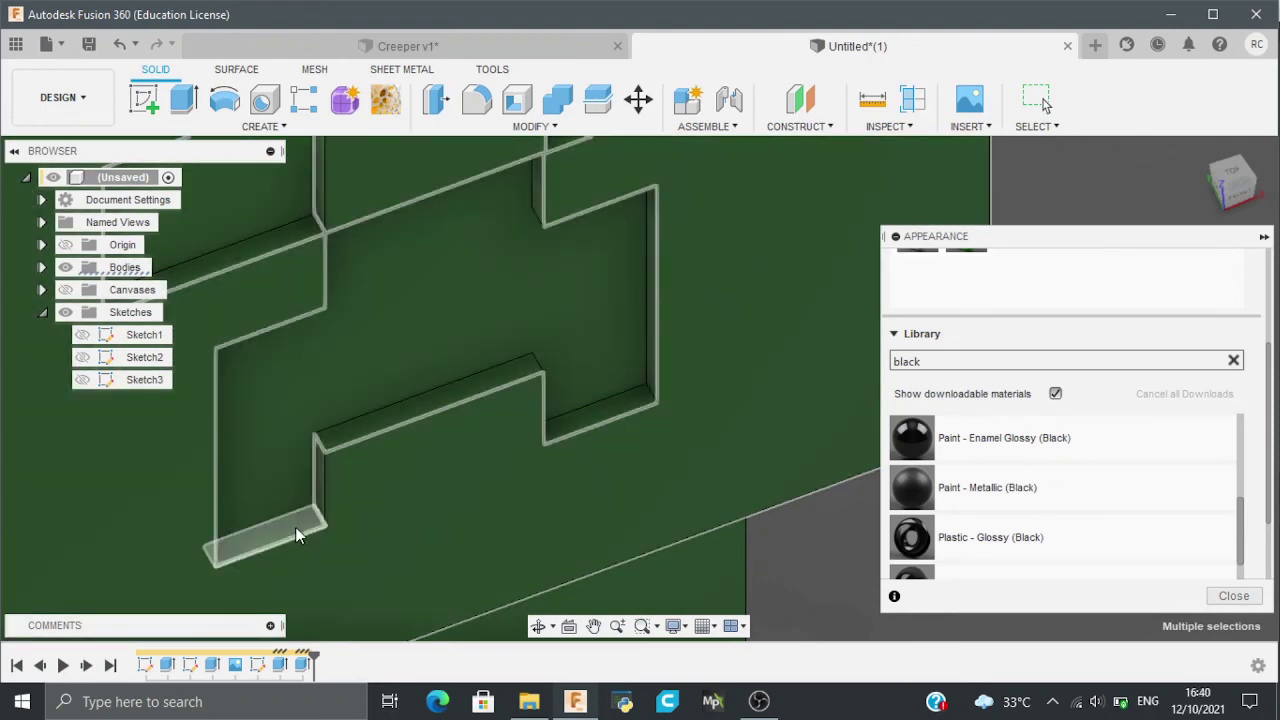
middle_click_drag(295, 527, 315, 459, "shift")
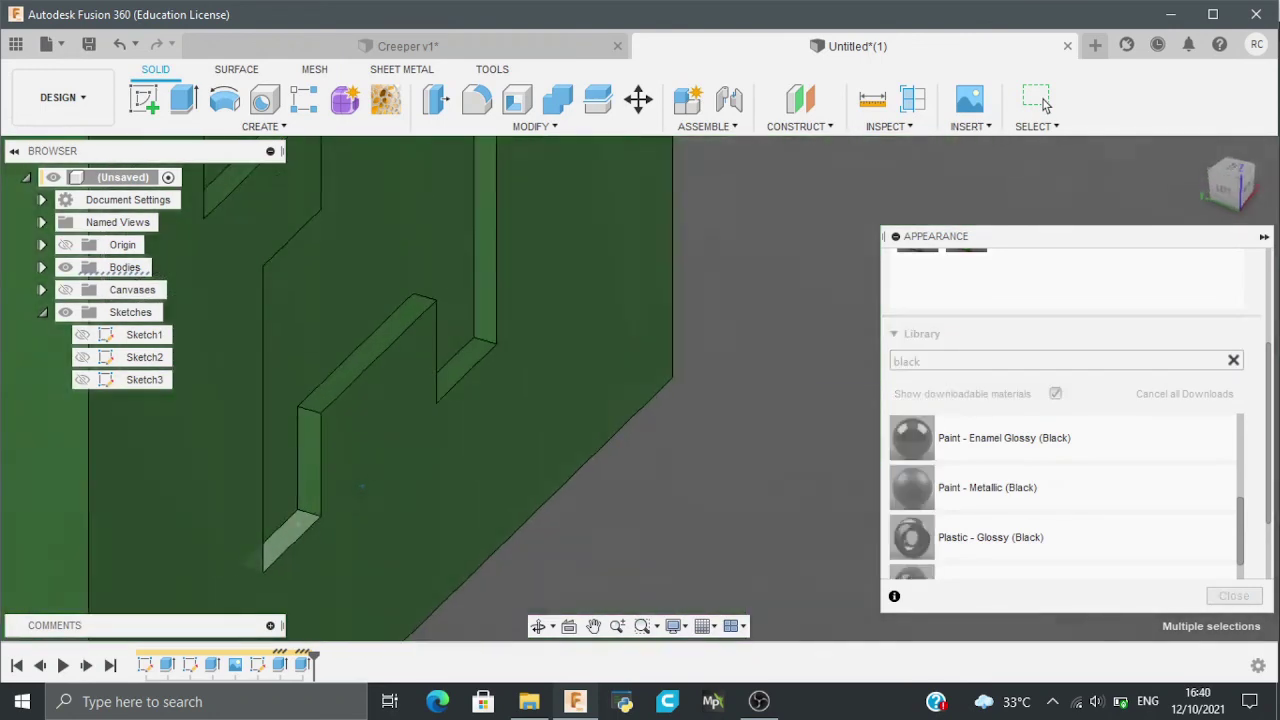
middle_click_drag(514, 408, 357, 210, "shift")
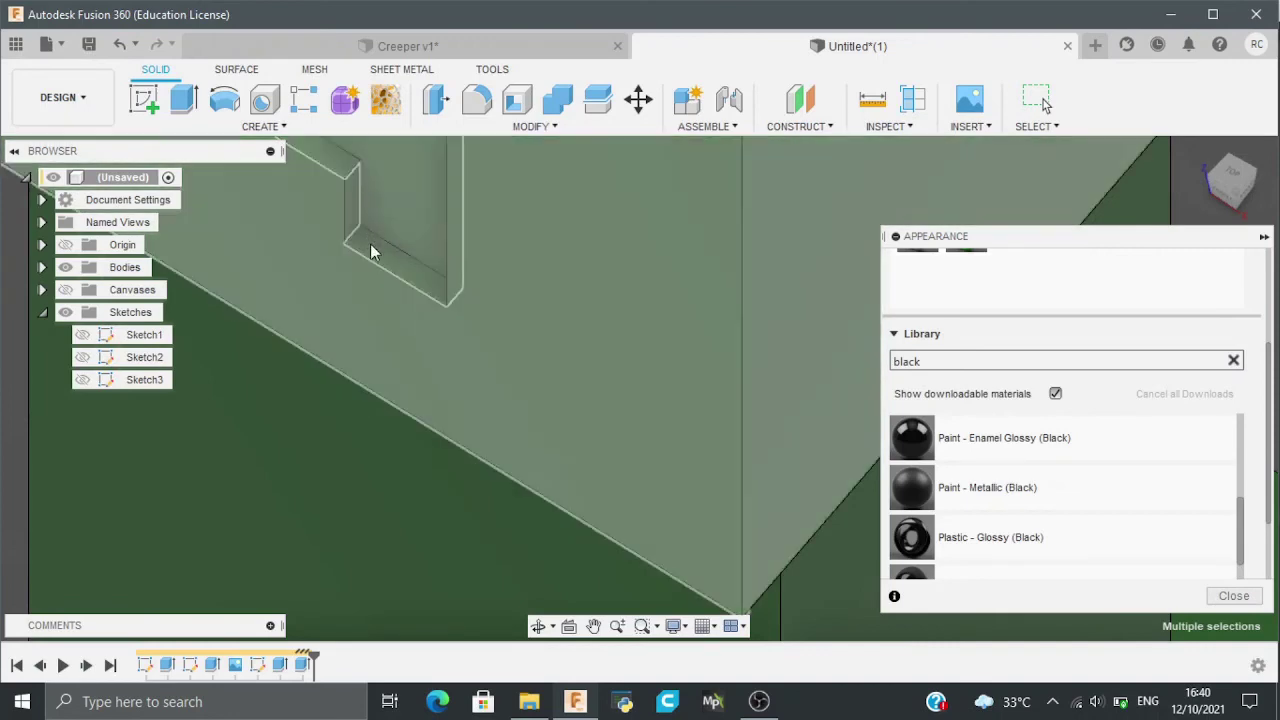
mouse_move(272, 259)
middle_mouse_down("shift")
mouse_move(511, 403)
mouse_move(597, 369)
mouse_move(512, 273)
mouse_move(575, 345)
mouse_move(597, 288)
mouse_move(596, 220)
mouse_move(643, 337)
mouse_move(502, 321)
mouse_move(480, 253)
middle_mouse_up("shift")
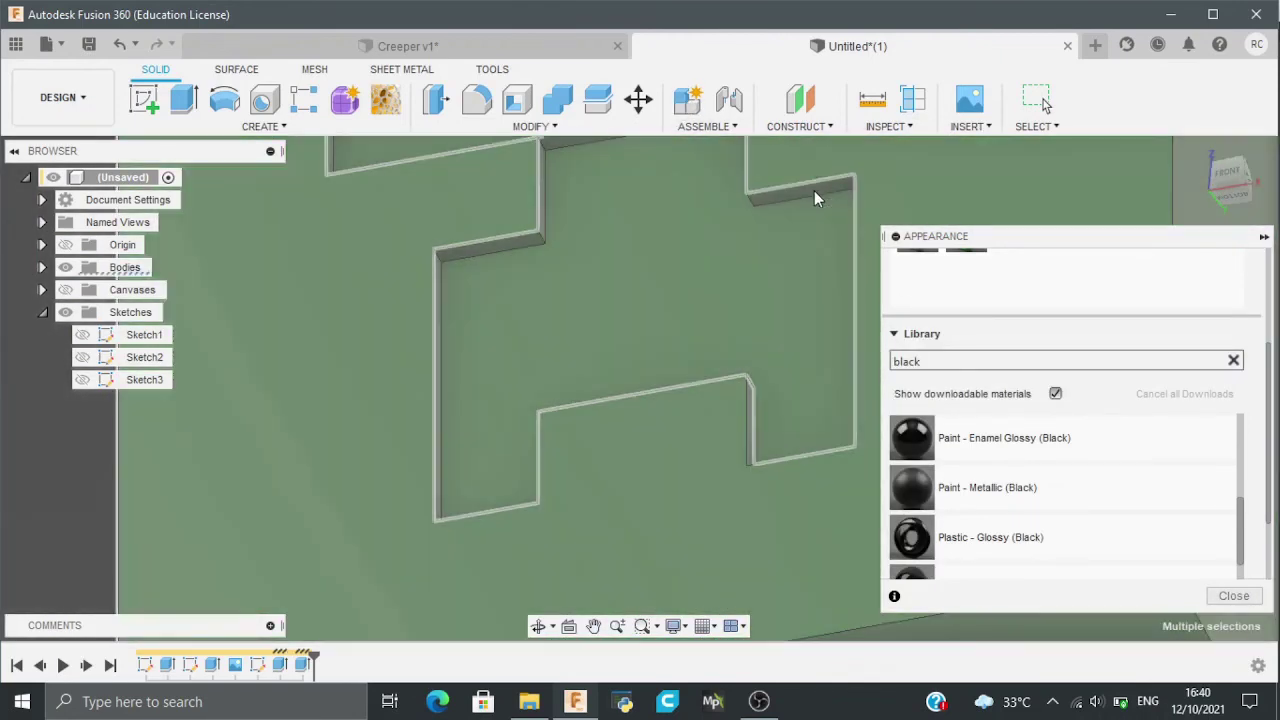
mouse_move(815, 190)
middle_mouse_down("shift")
mouse_move(688, 489)
mouse_move(712, 321)
mouse_move(686, 409)
middle_mouse_up("shift")
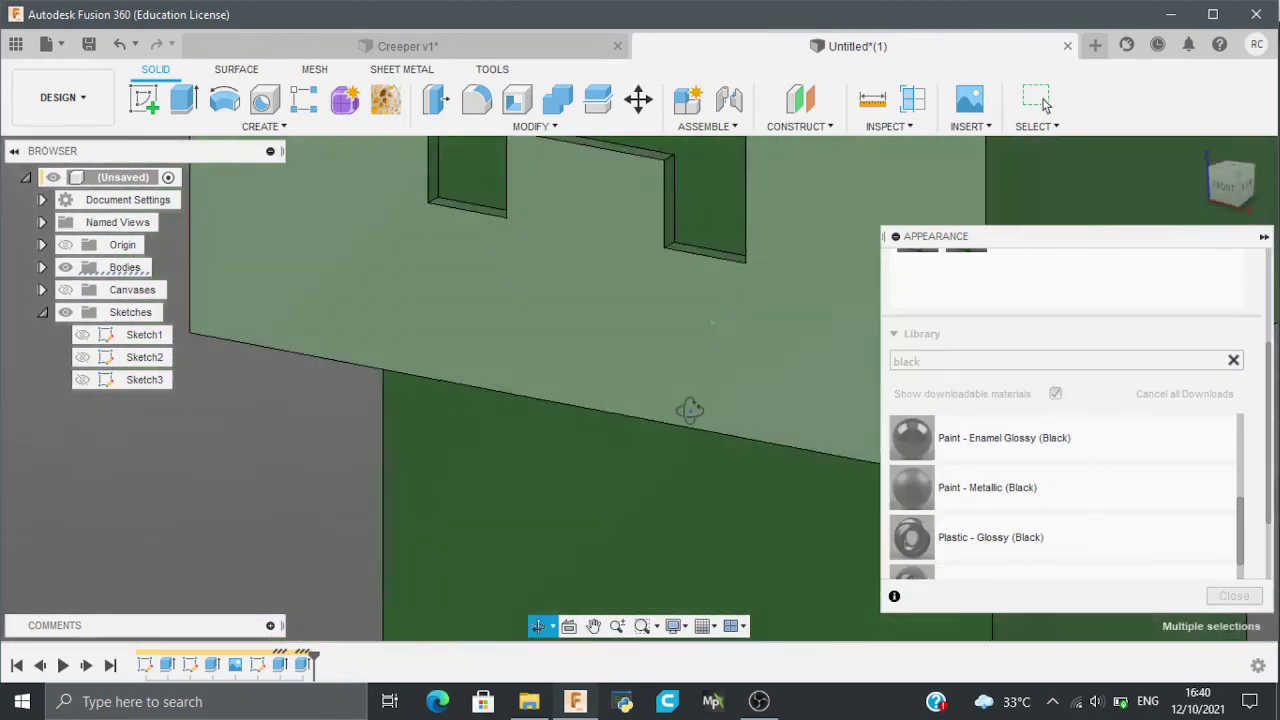
left_click_drag(971, 449, 447, 436)
mouse_move(447, 436)
middle_mouse_down("shift")
mouse_move(492, 563)
mouse_move(603, 553)
middle_mouse_up("shift")
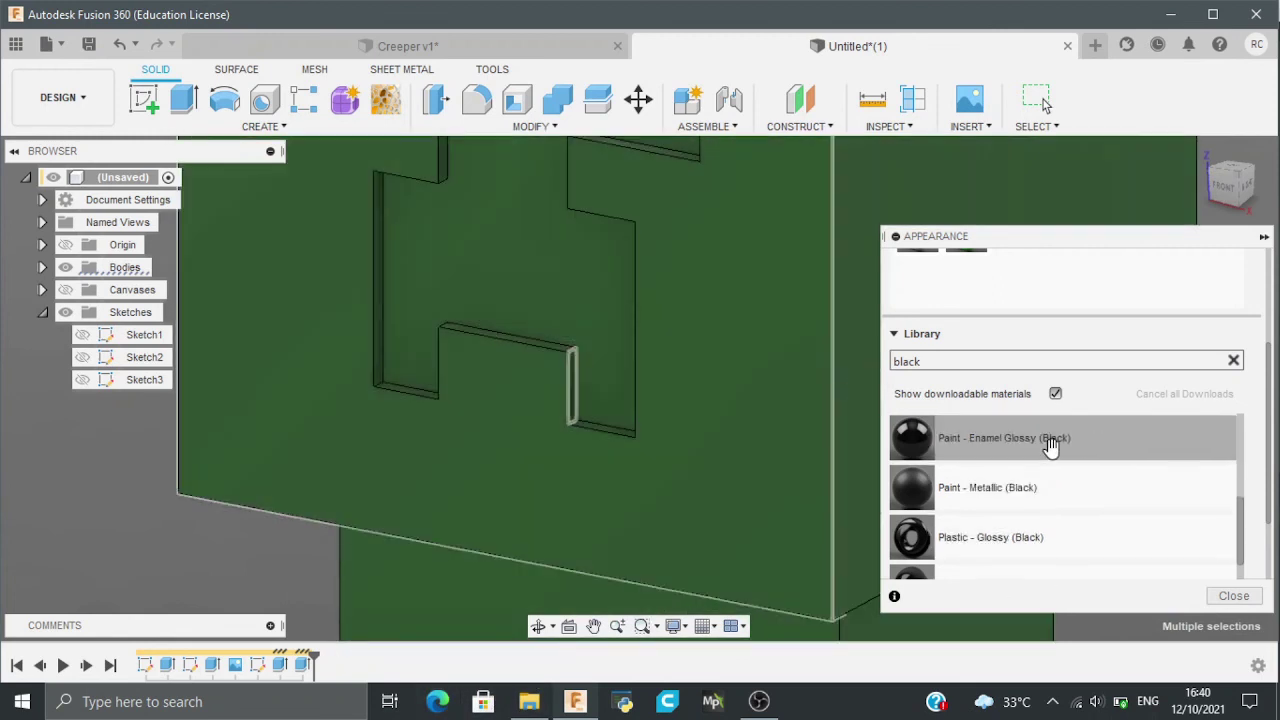
left_click_drag(1050, 447, 508, 241)
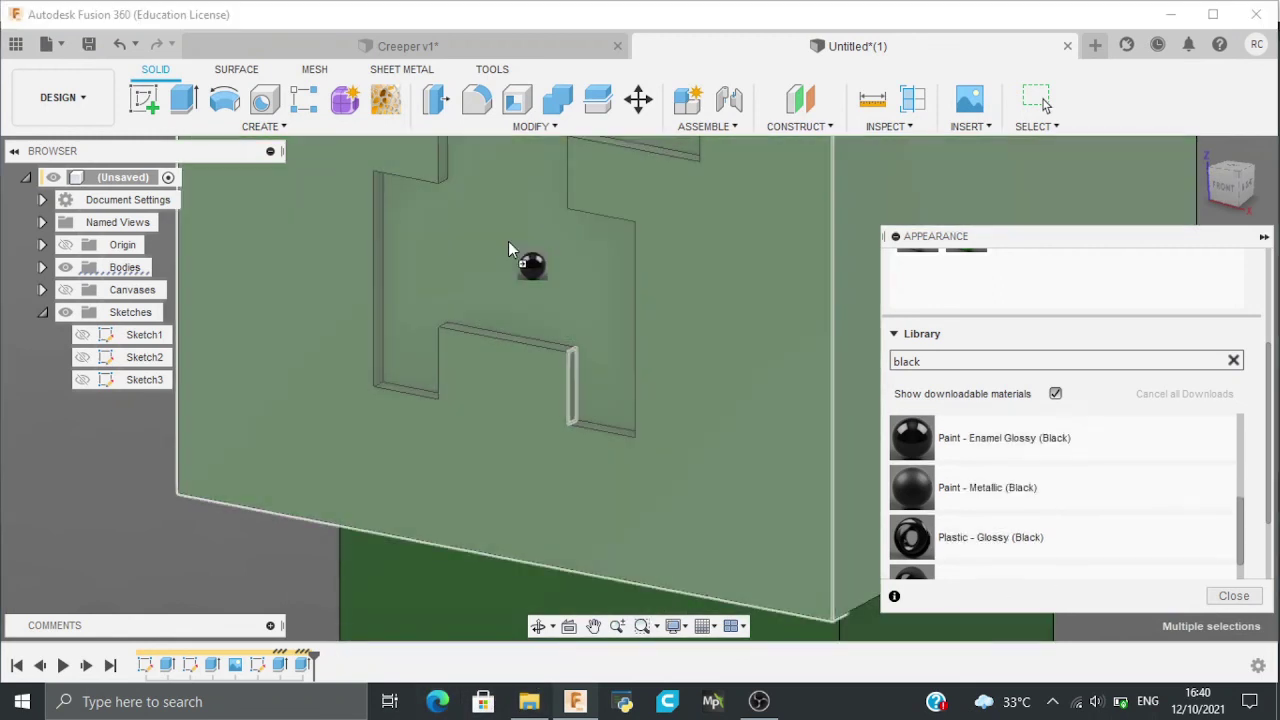
mouse_move(508, 241)
middle_mouse_down("shift")
mouse_move(525, 419)
mouse_move(514, 445)
mouse_move(601, 479)
middle_mouse_up("shift")
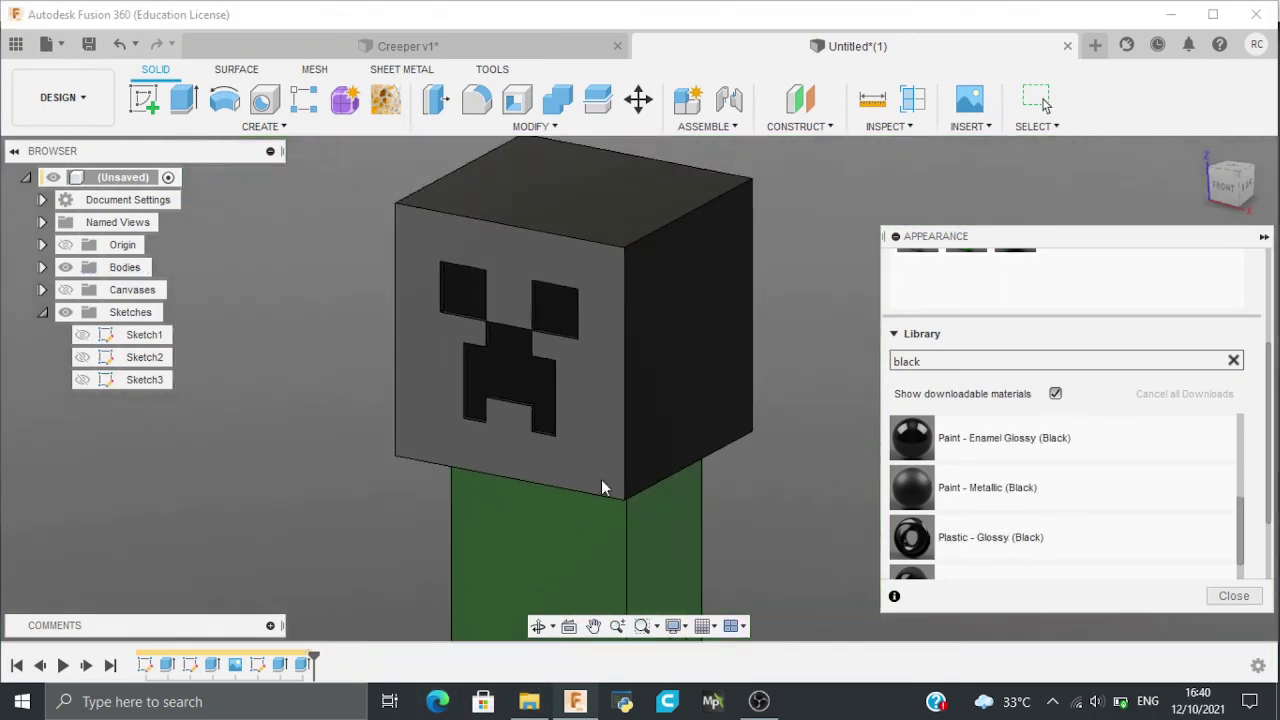
Put green Plastic - Glossy back on the head and black enamel on the recessed eyes, nose and mouth
scroll(933, 520, "up", 5)
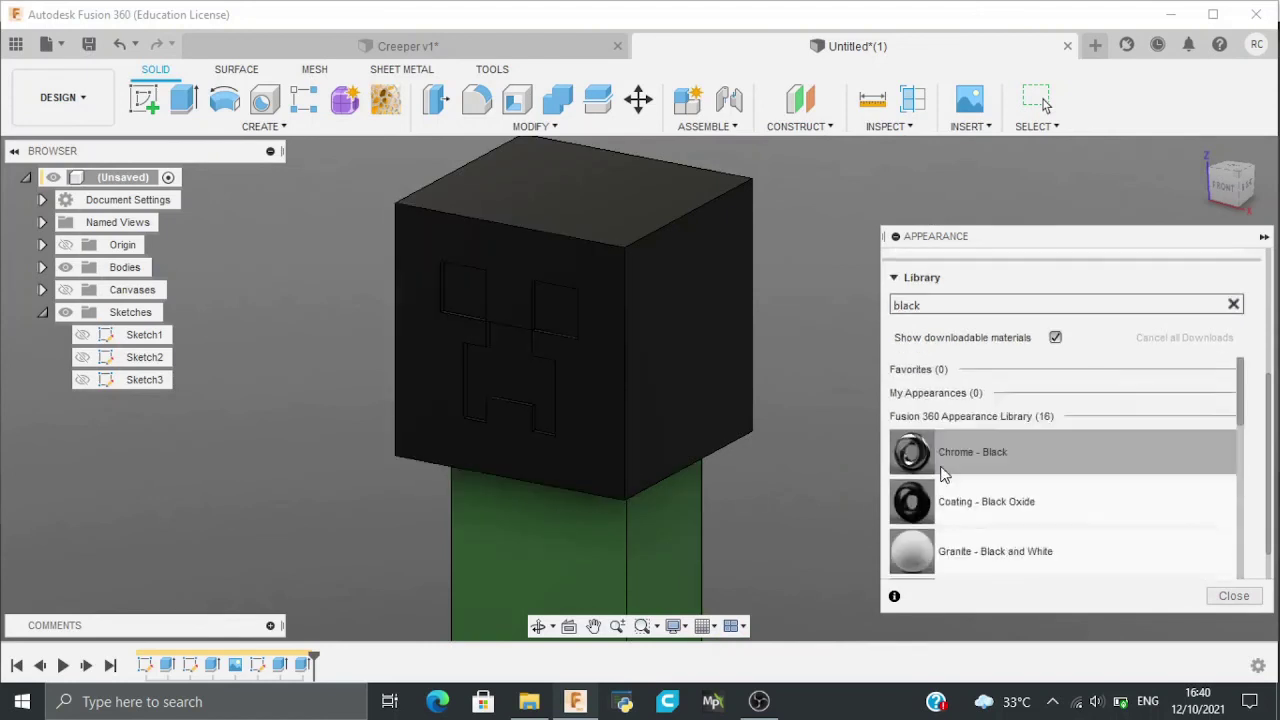
scroll(945, 440, "up", 5)
mouse_move(966, 400)
left_mouse_down()
mouse_move(736, 388)
mouse_move(656, 332)
left_mouse_up()
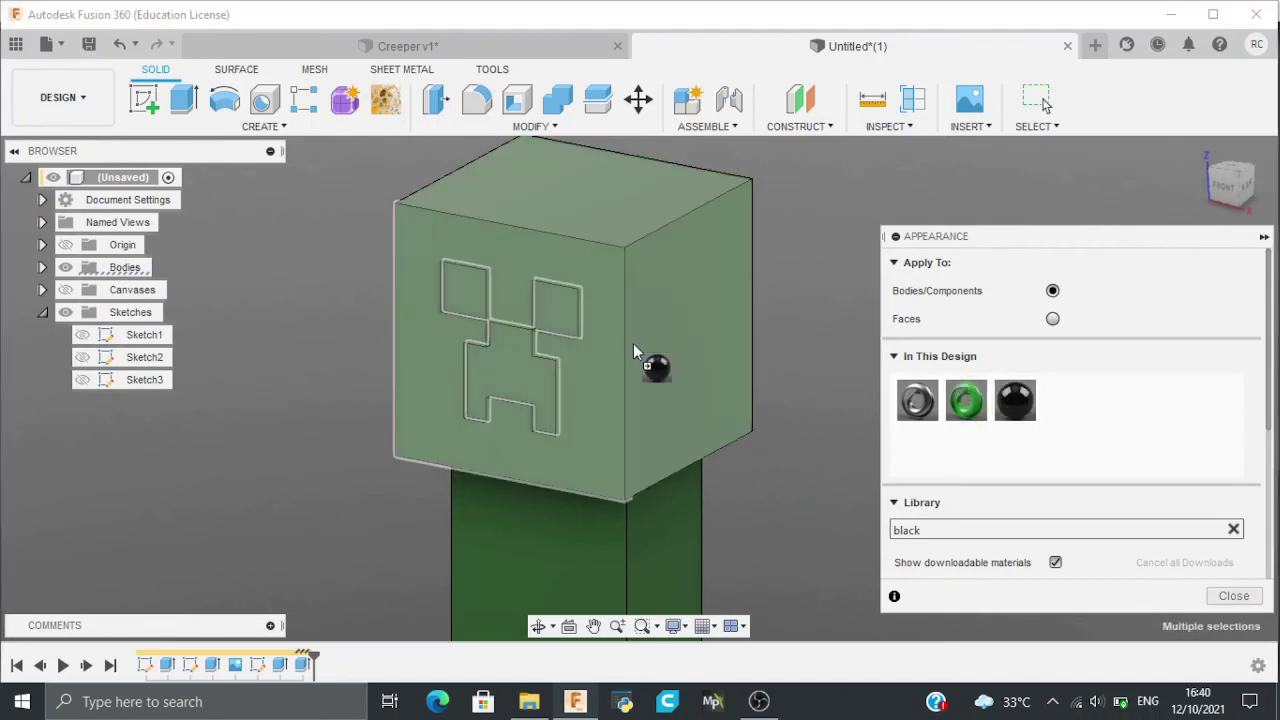
left_click_drag(1005, 397, 521, 365)
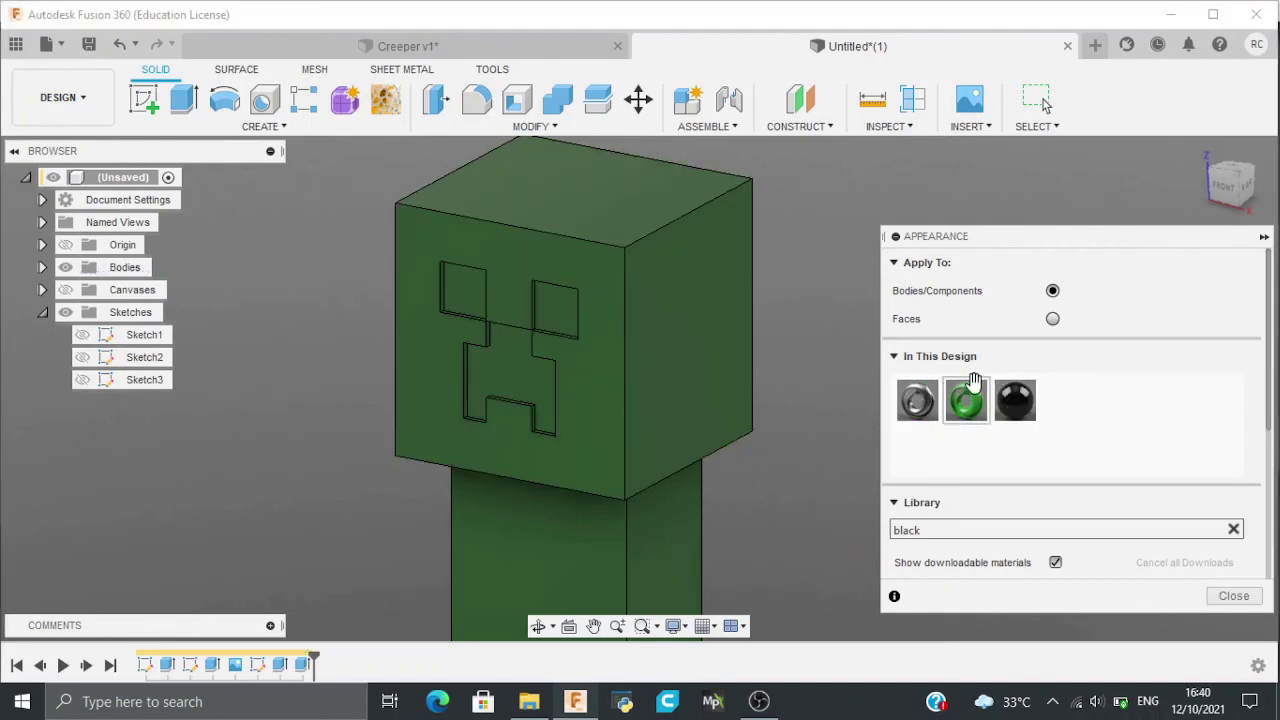
left_click_drag(1012, 398, 471, 334)
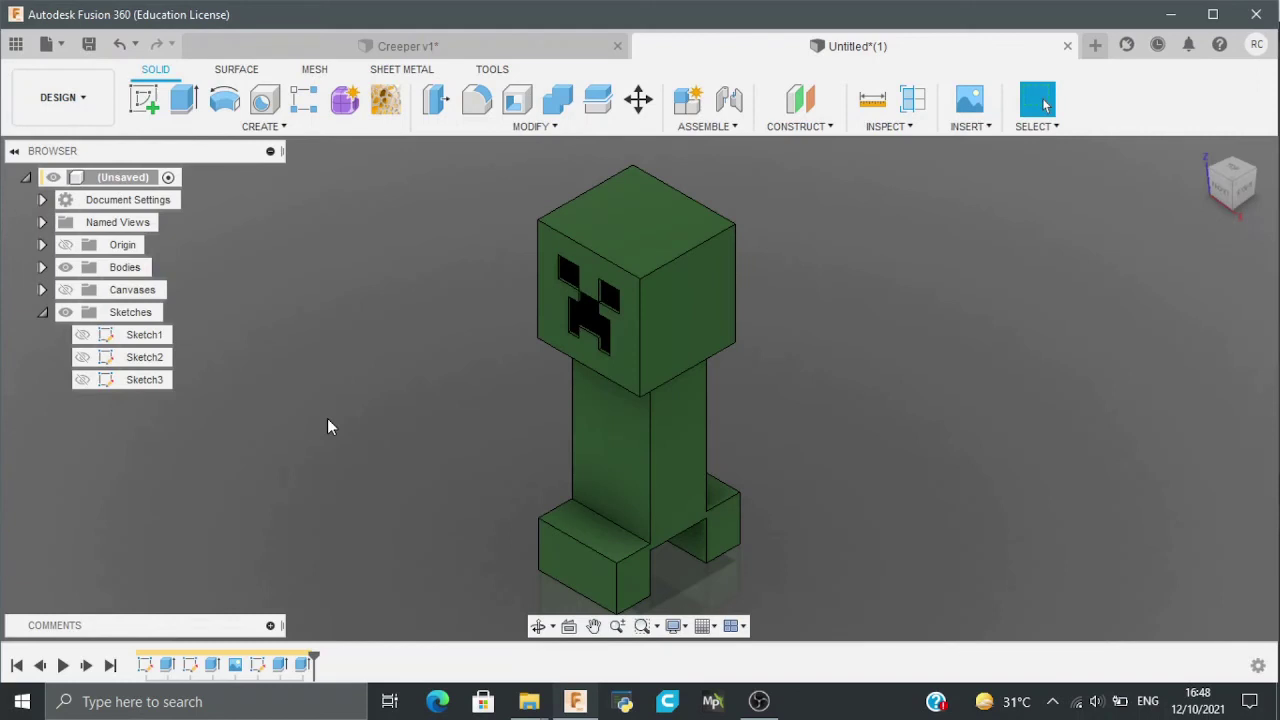